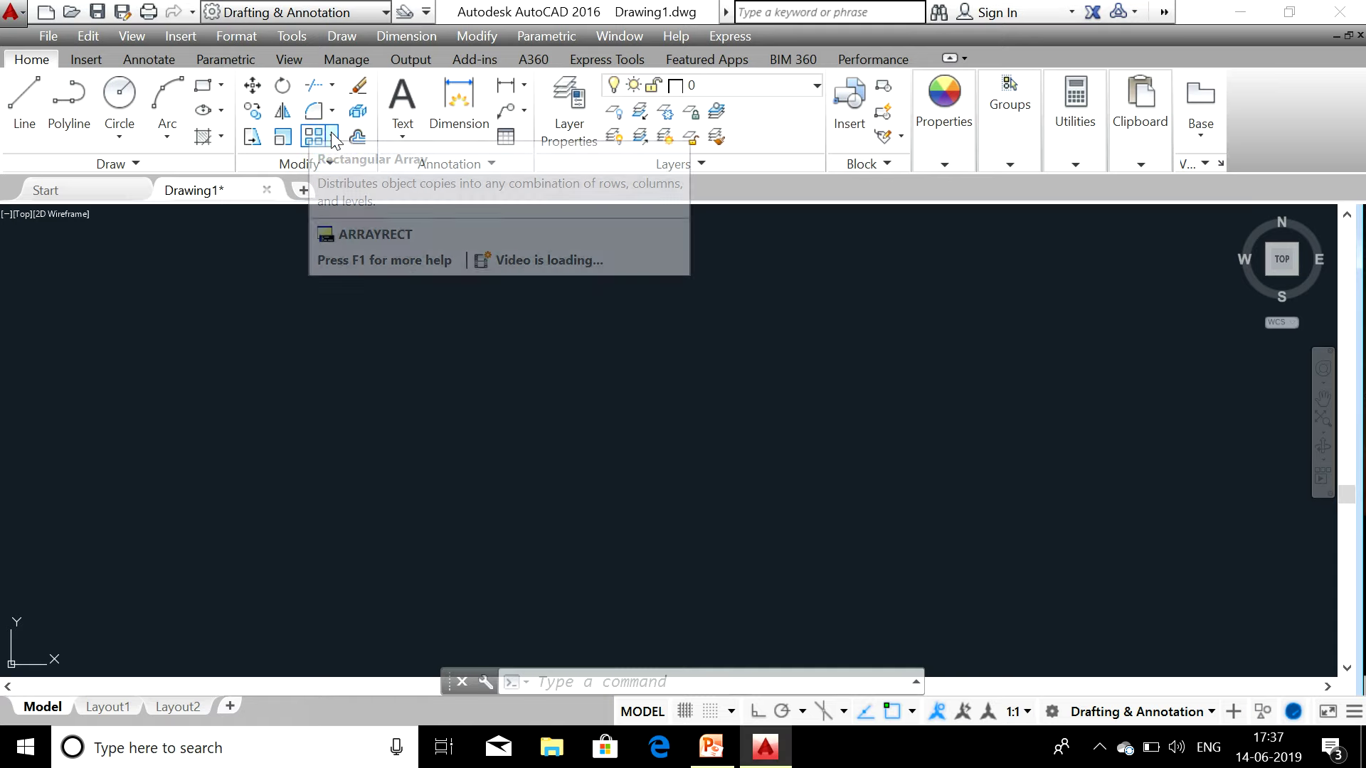
# Browse the list of array types, then close it
pyautogui.click(335, 140)
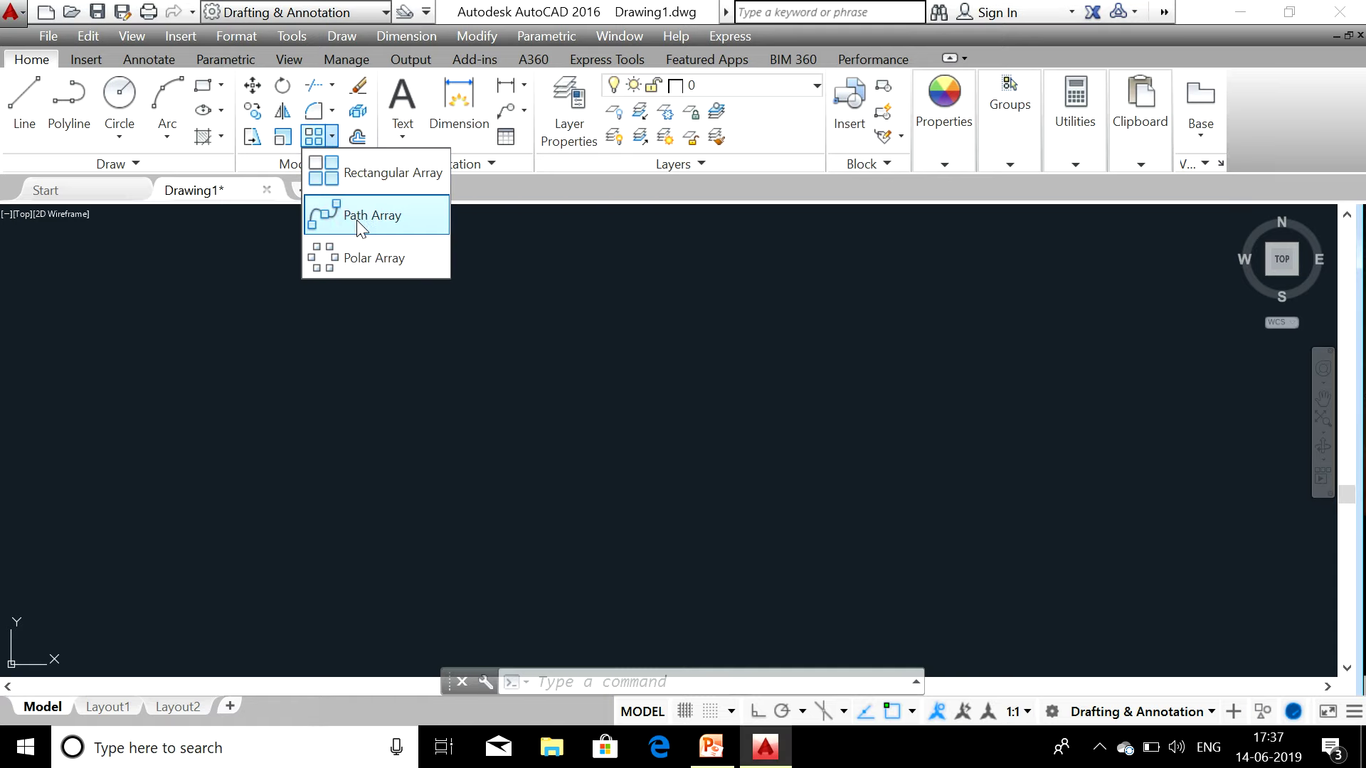
pyautogui.click(370, 261)
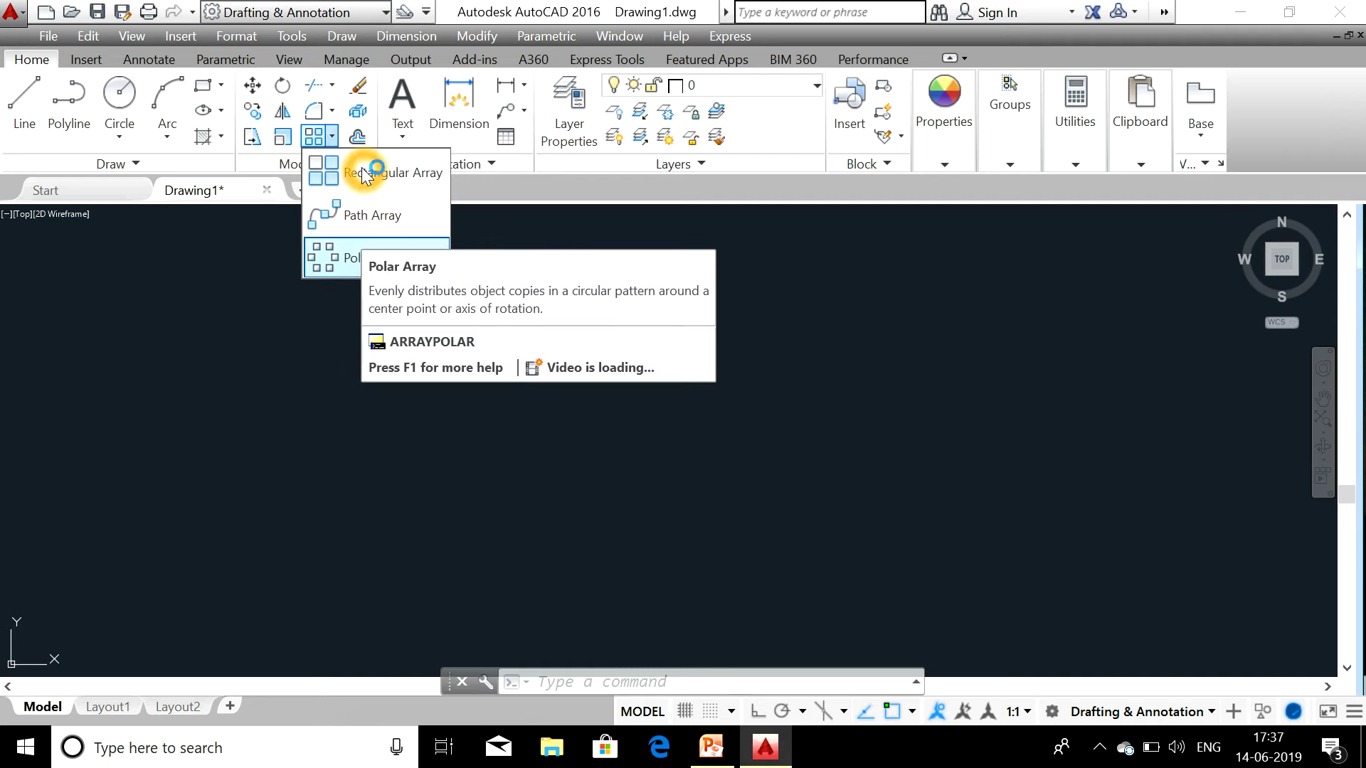
pyautogui.click(366, 306)
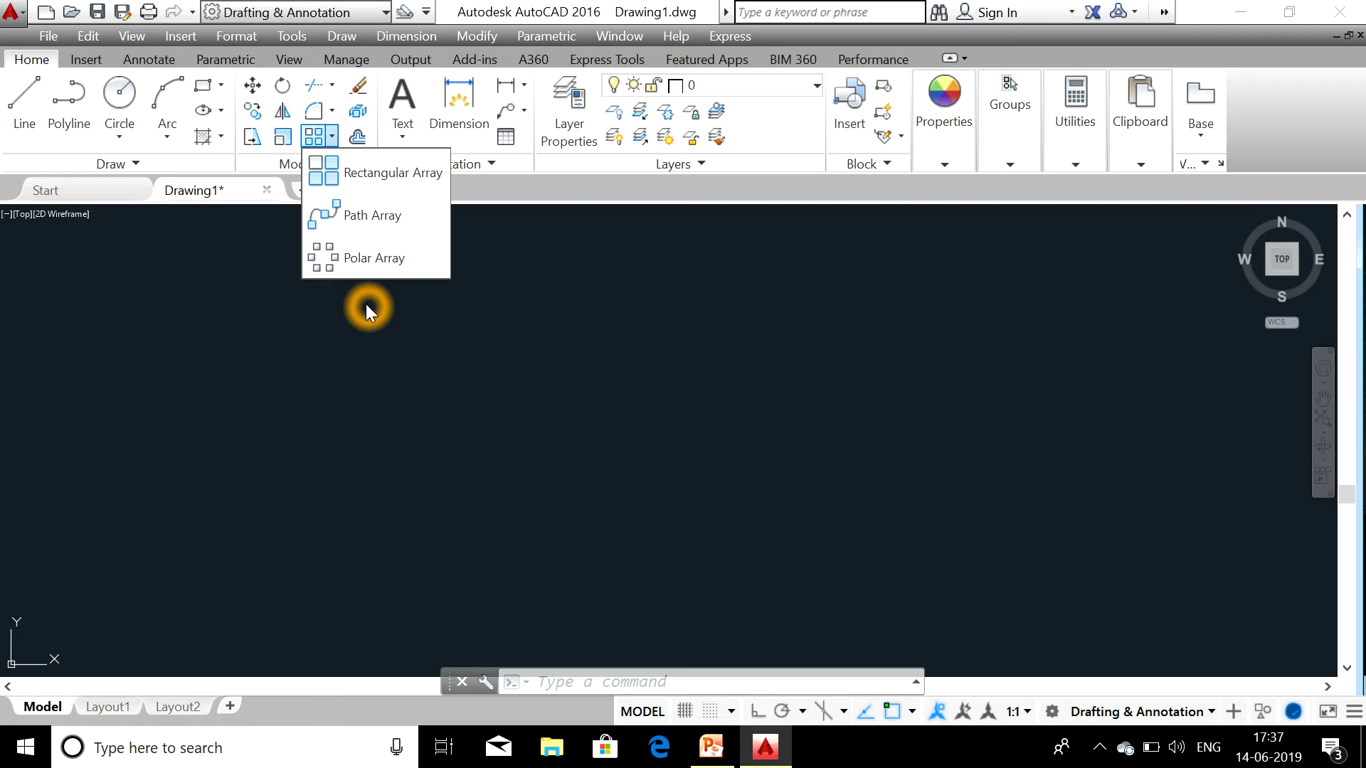
pyautogui.click(412, 385)
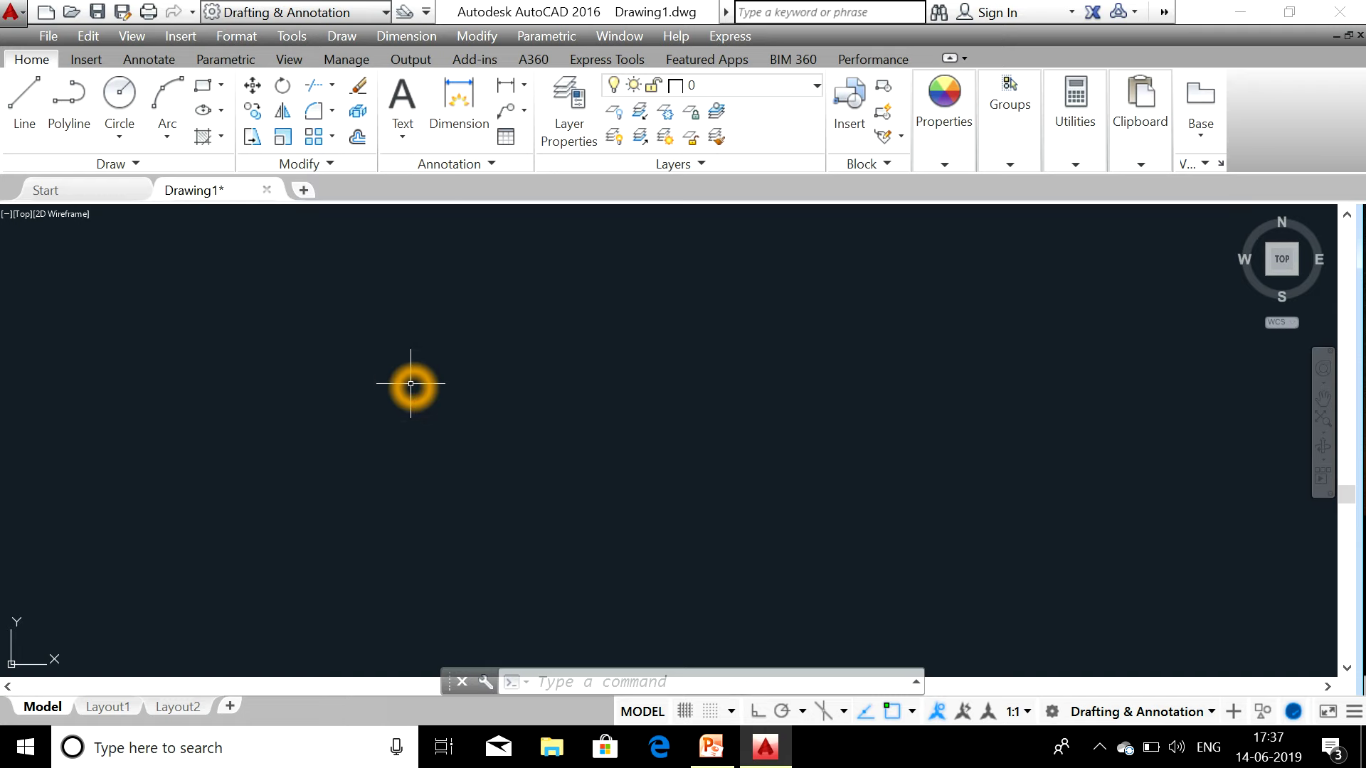
pyautogui.click(471, 449)
pyautogui.click(465, 422)
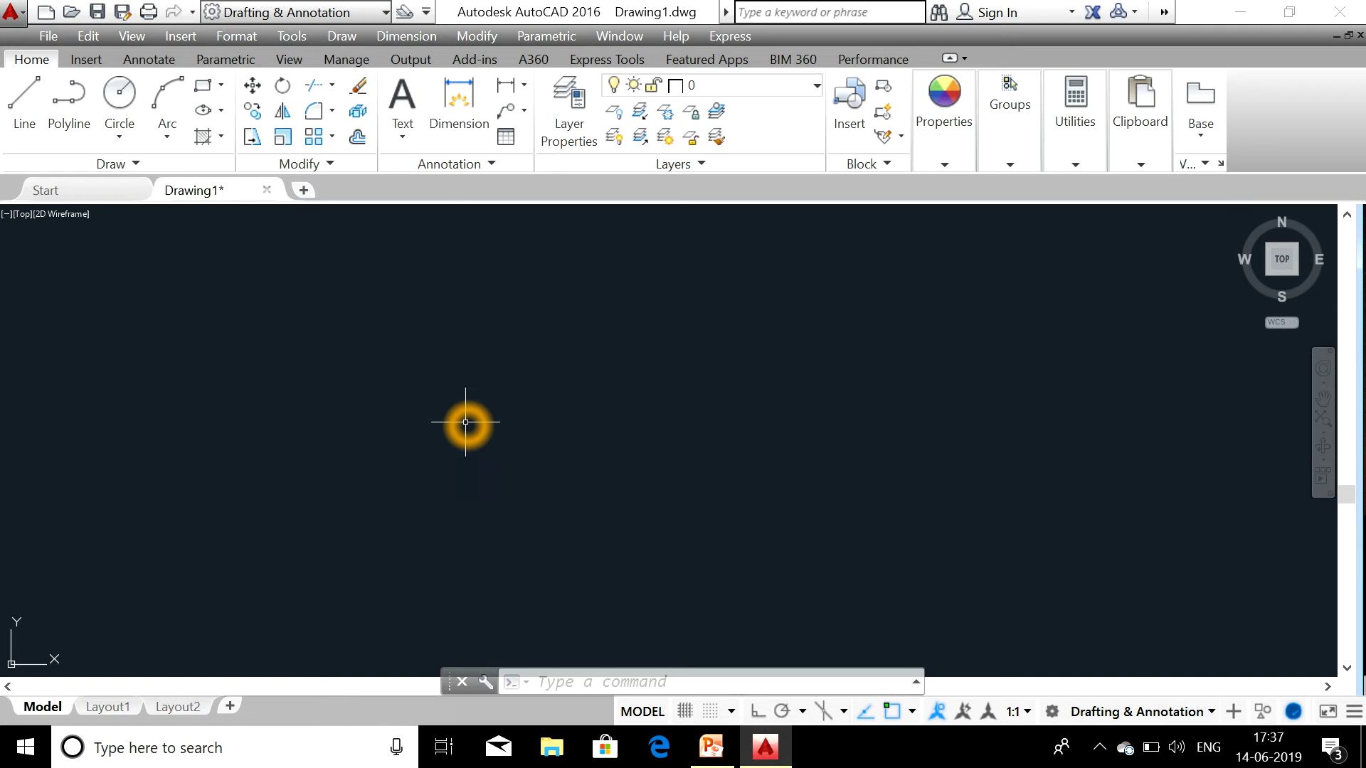
# Draw the first rectangle with REC by picking two opposite corners
pyautogui.write('REC')
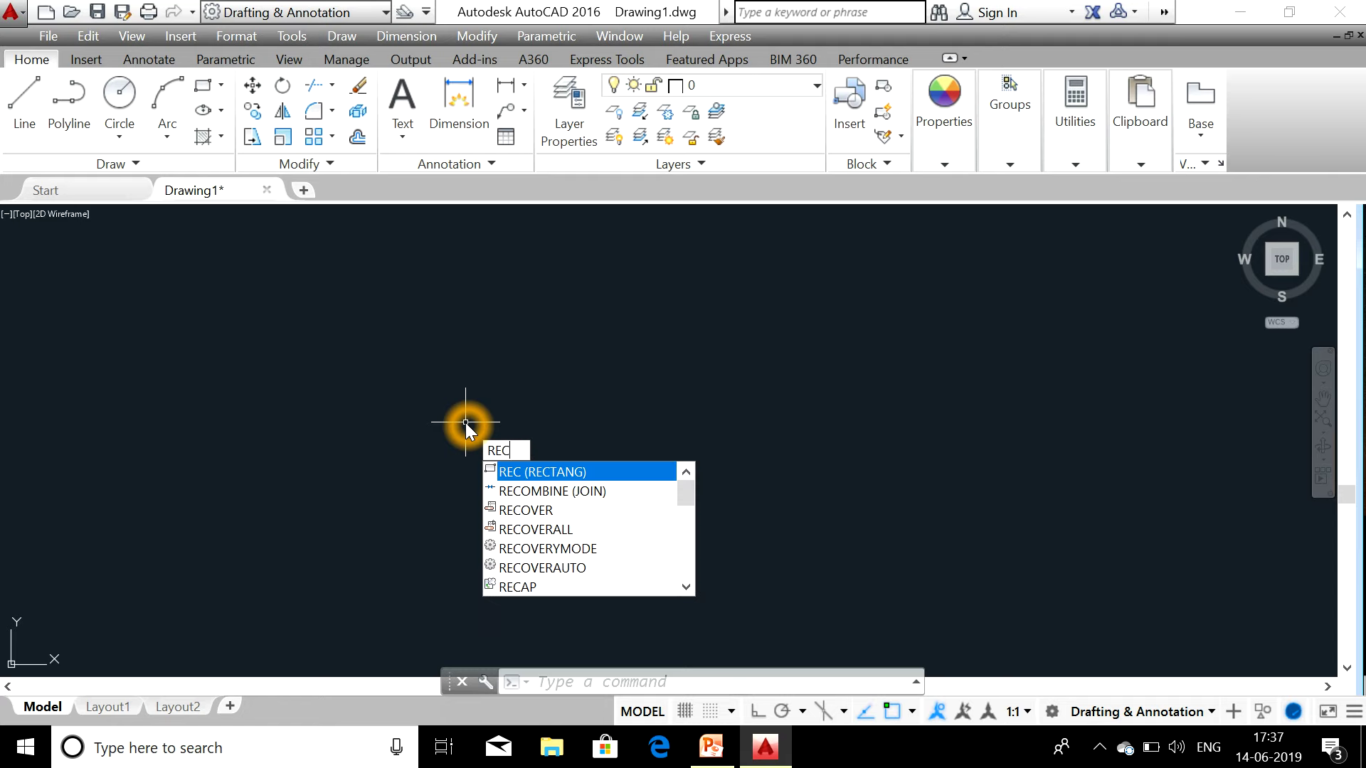
pyautogui.press('Return')
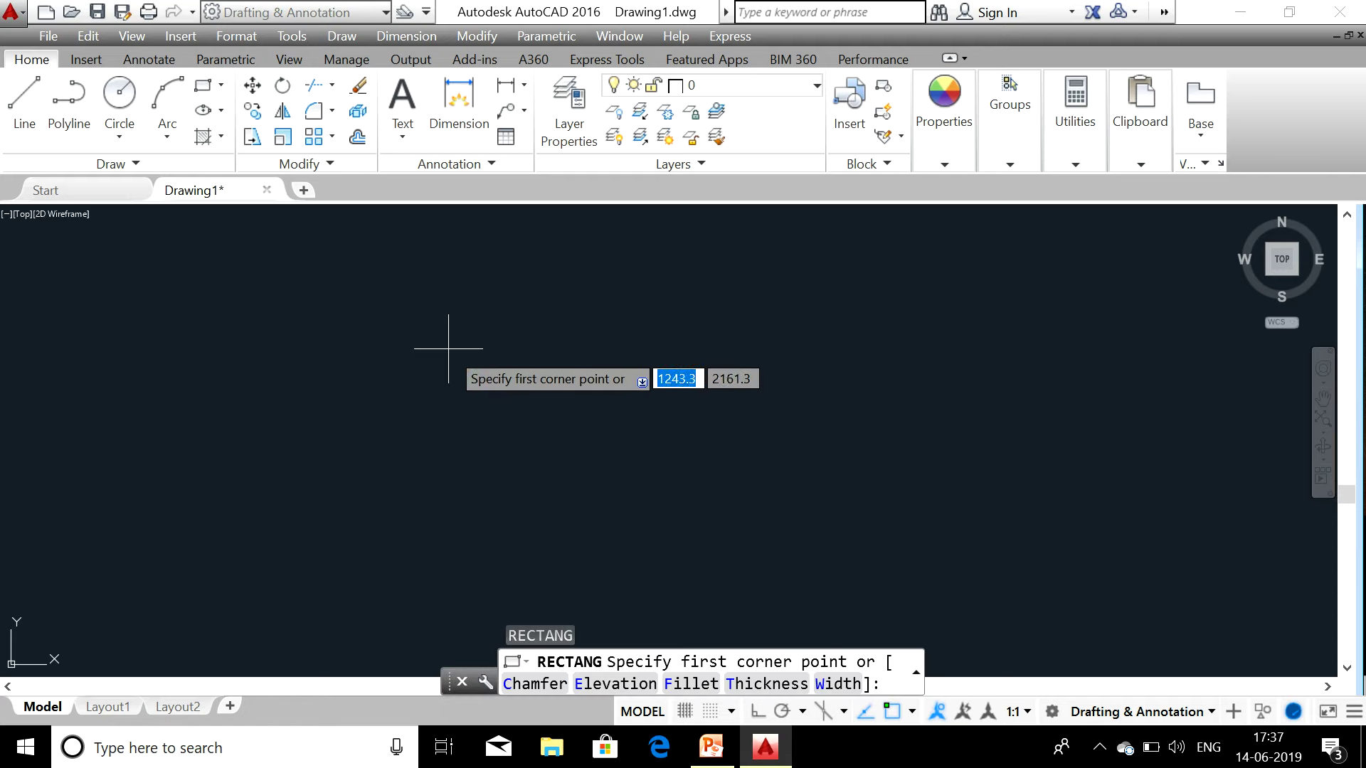
pyautogui.click(448, 348)
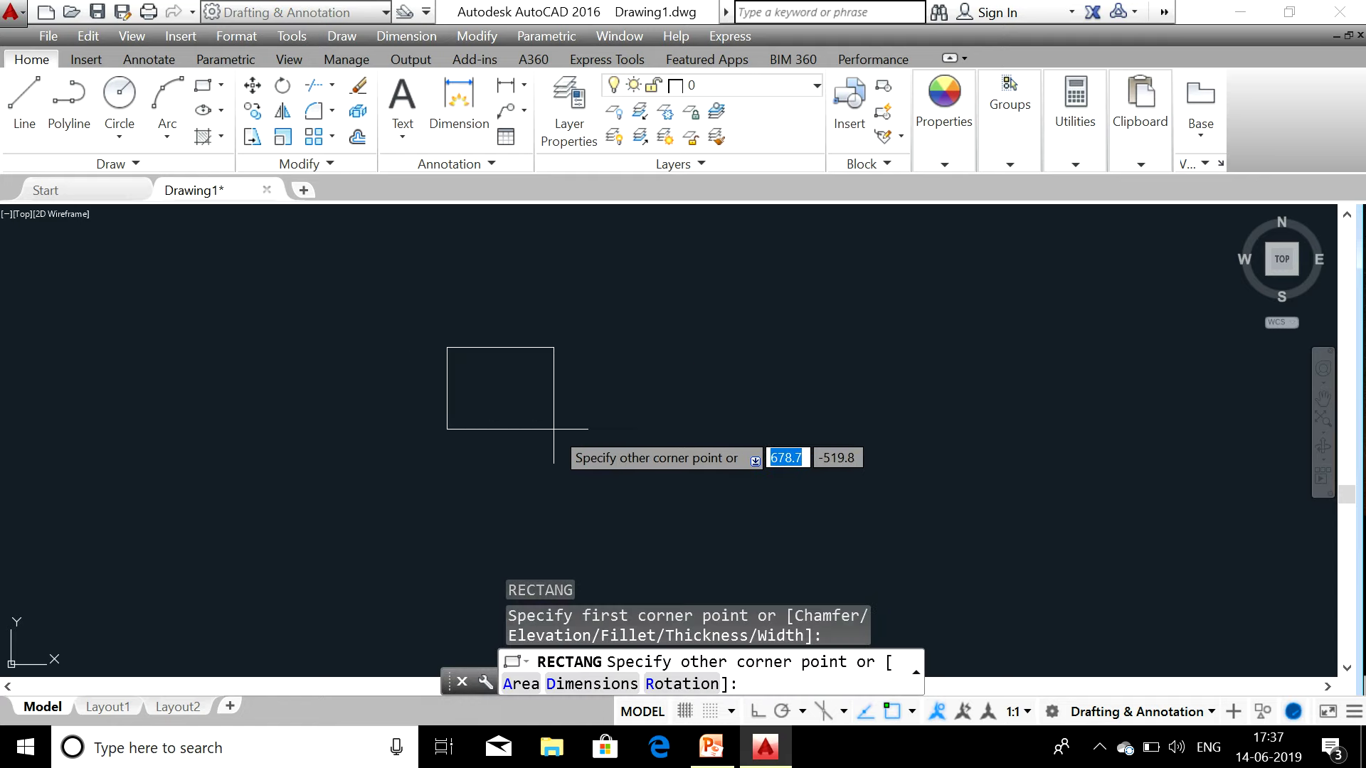
pyautogui.click(617, 447)
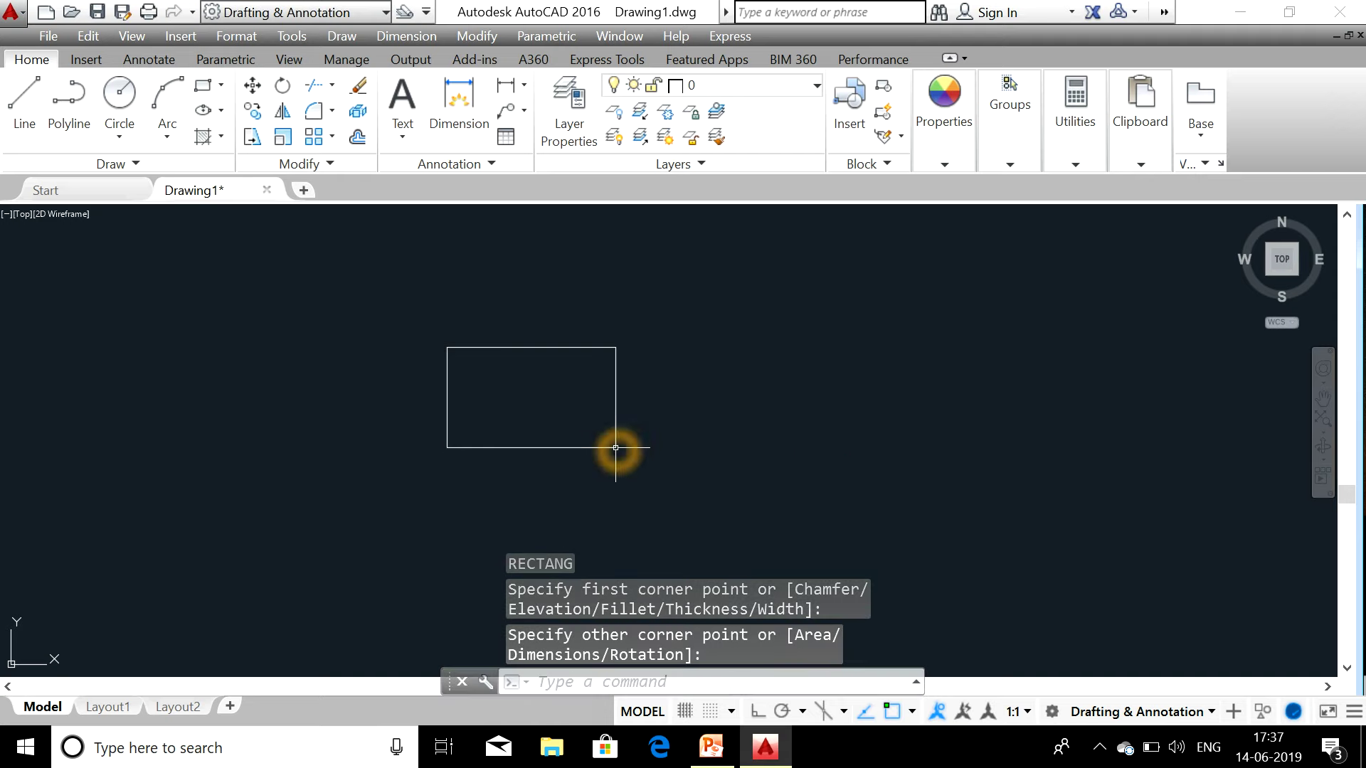
pyautogui.press('Escape')
pyautogui.press('Escape')
pyautogui.press('Escape')
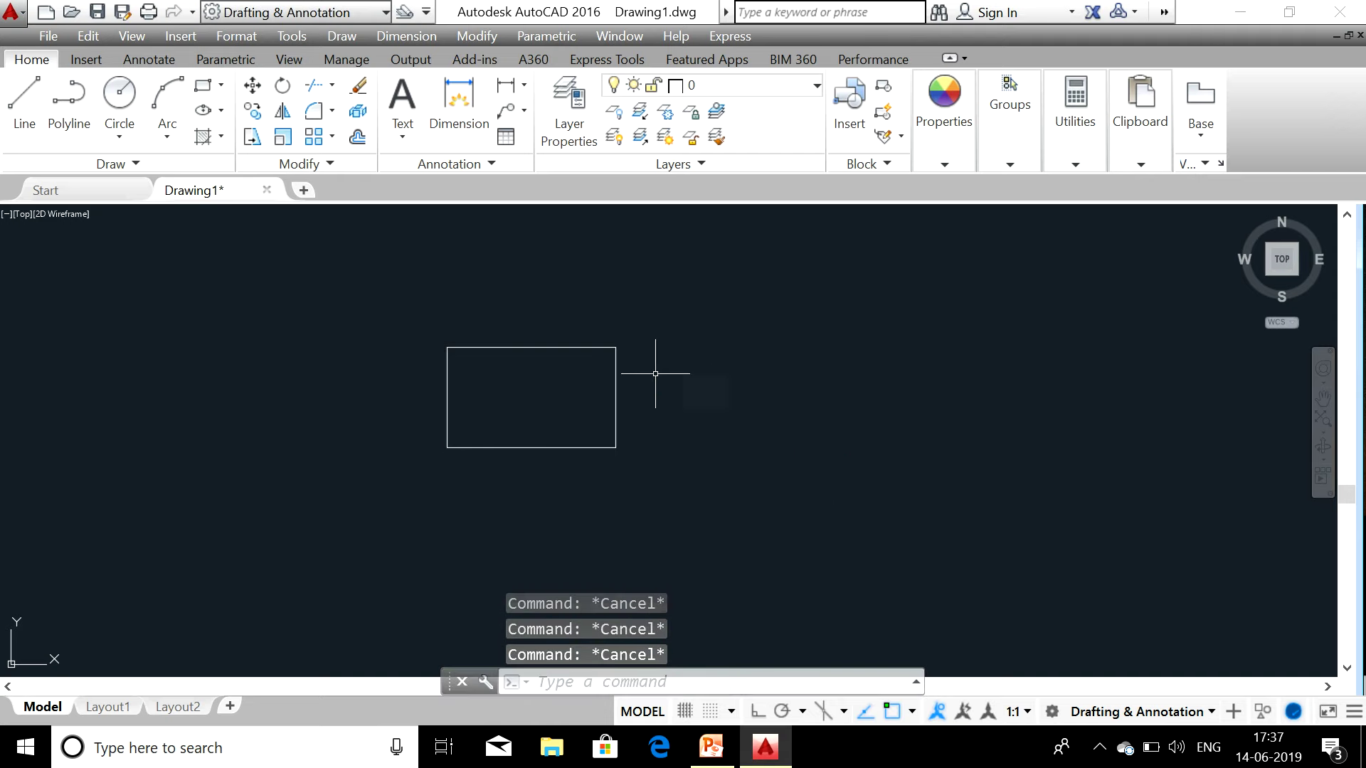
# Draw a second rectangle starting at the first one's centre and extending up-right
pyautogui.write('ARR')
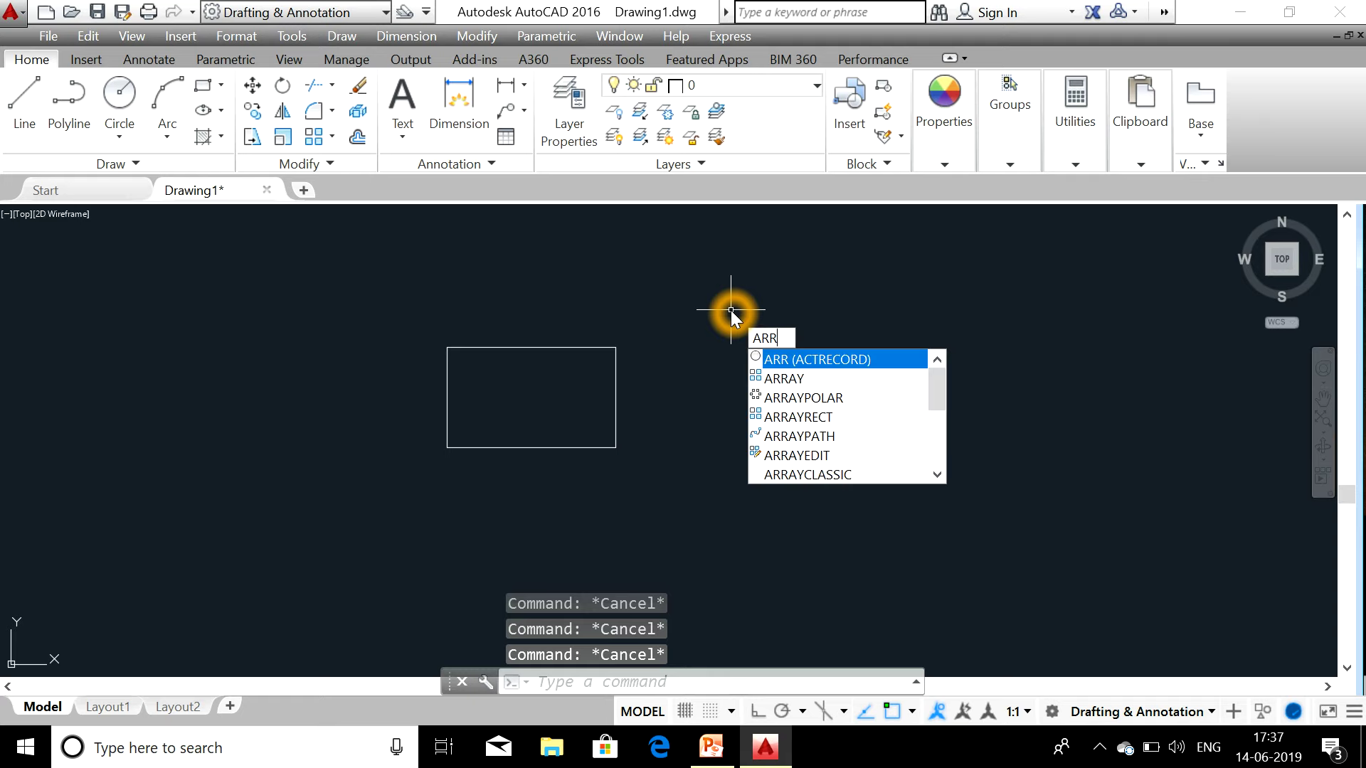
pyautogui.press('Escape')
pyautogui.write('rec')
pyautogui.press('Return')
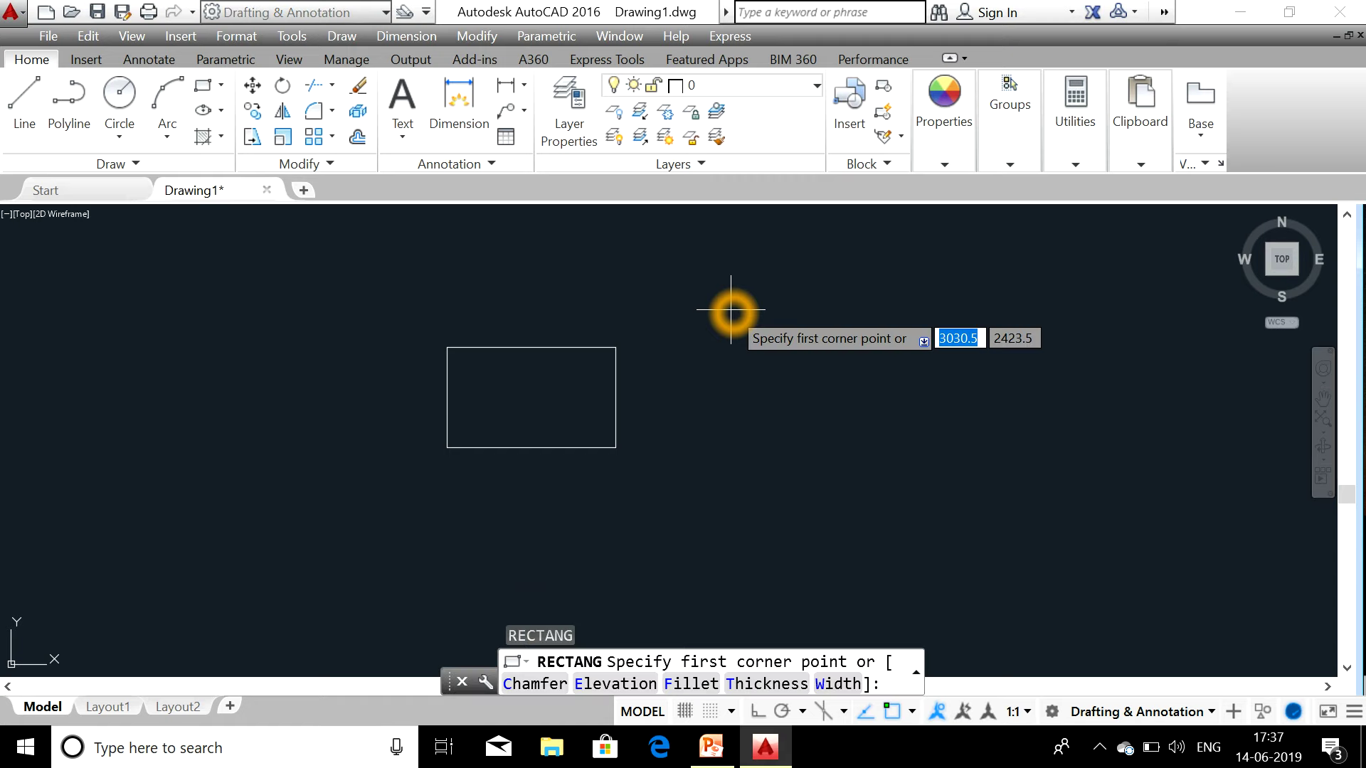
pyautogui.click(531, 398)
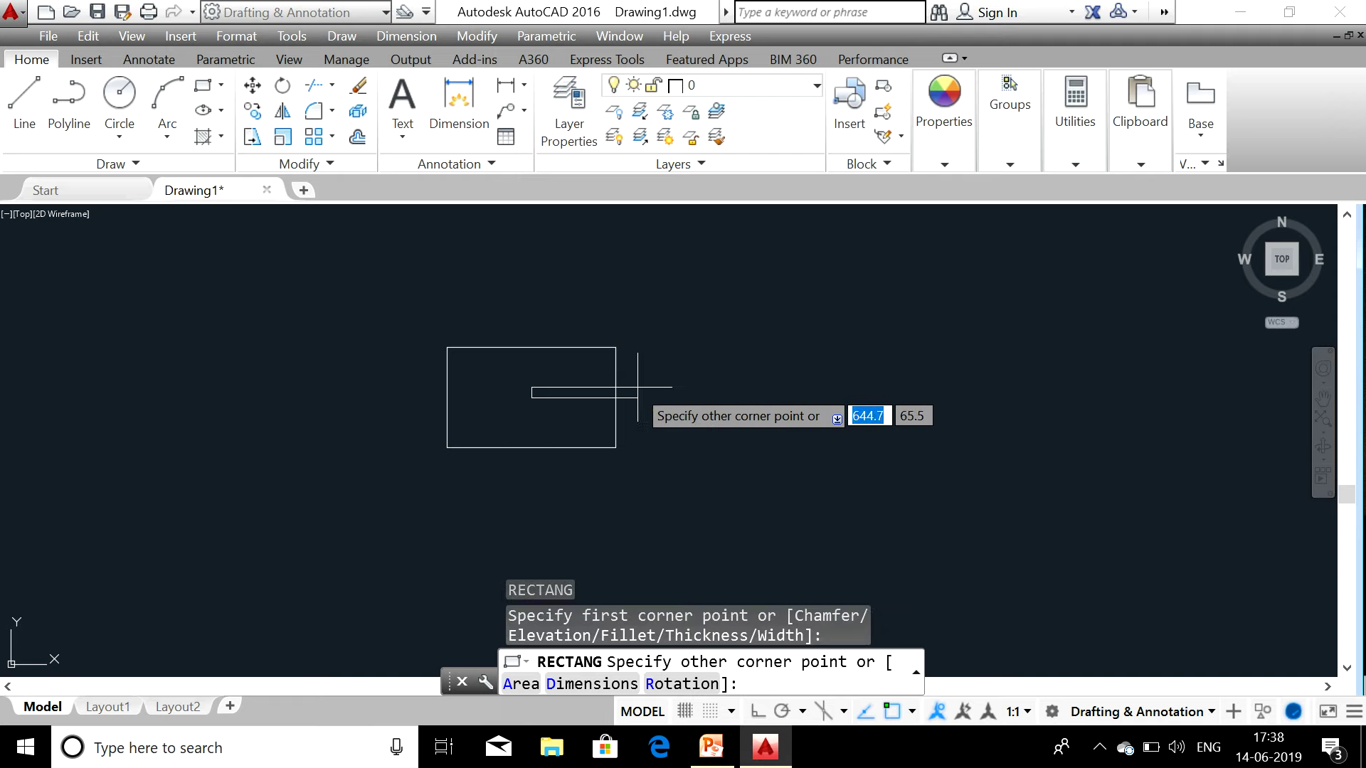
pyautogui.click(612, 483)
pyautogui.click(612, 265)
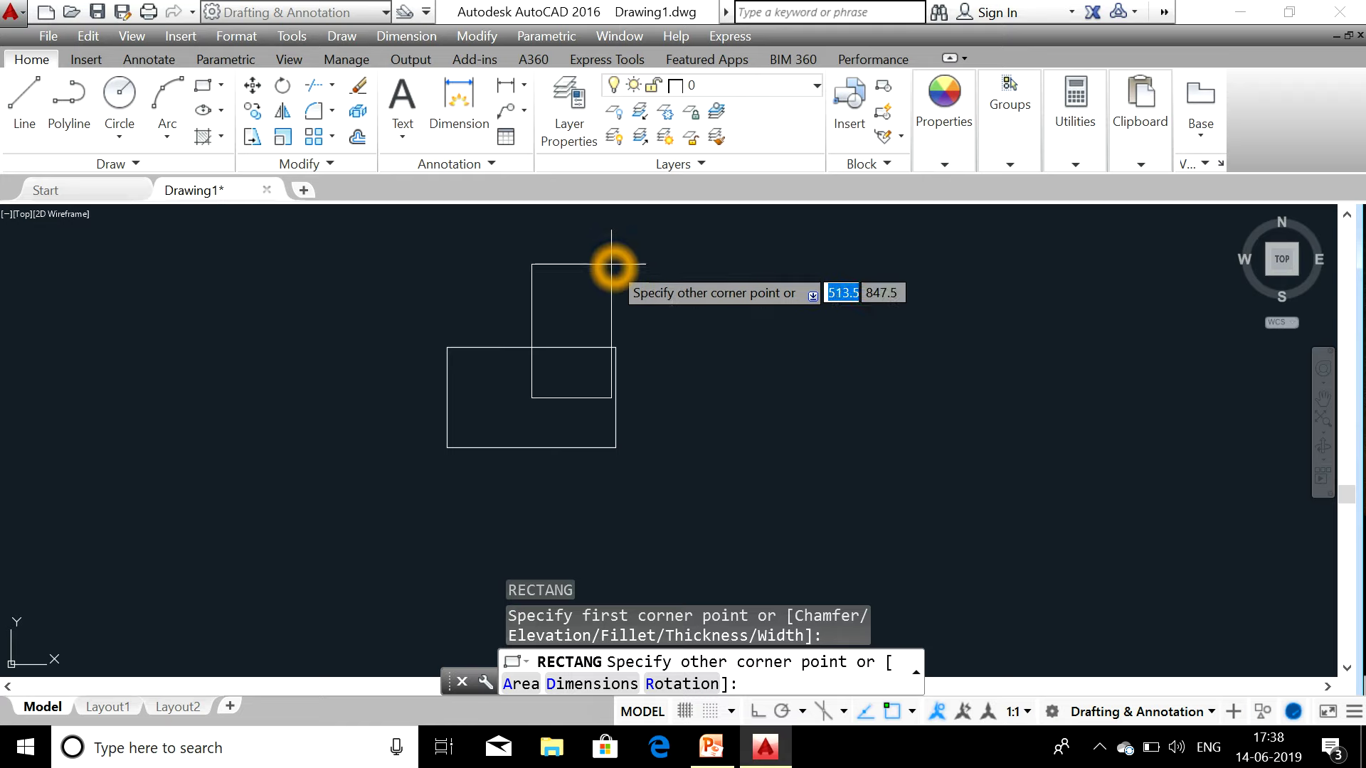
pyautogui.click(699, 283)
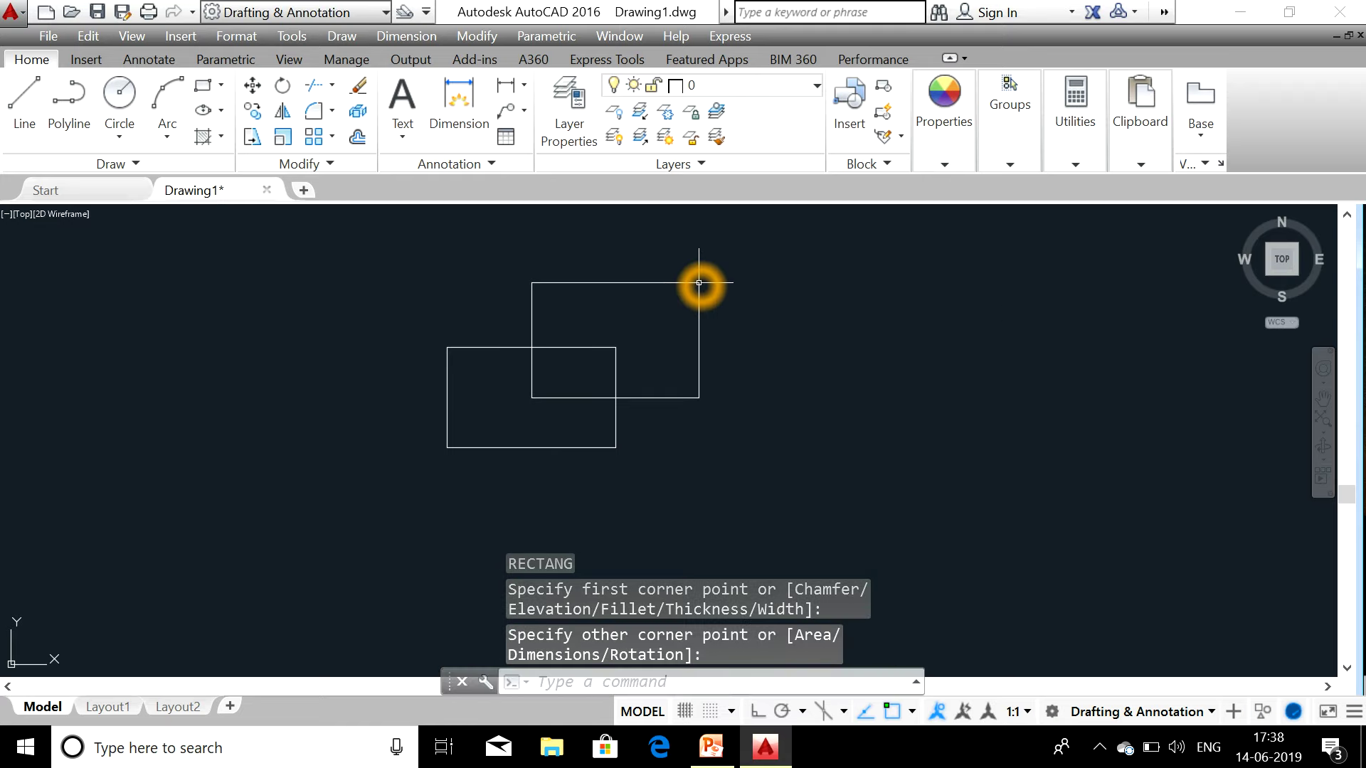
pyautogui.click(509, 244)
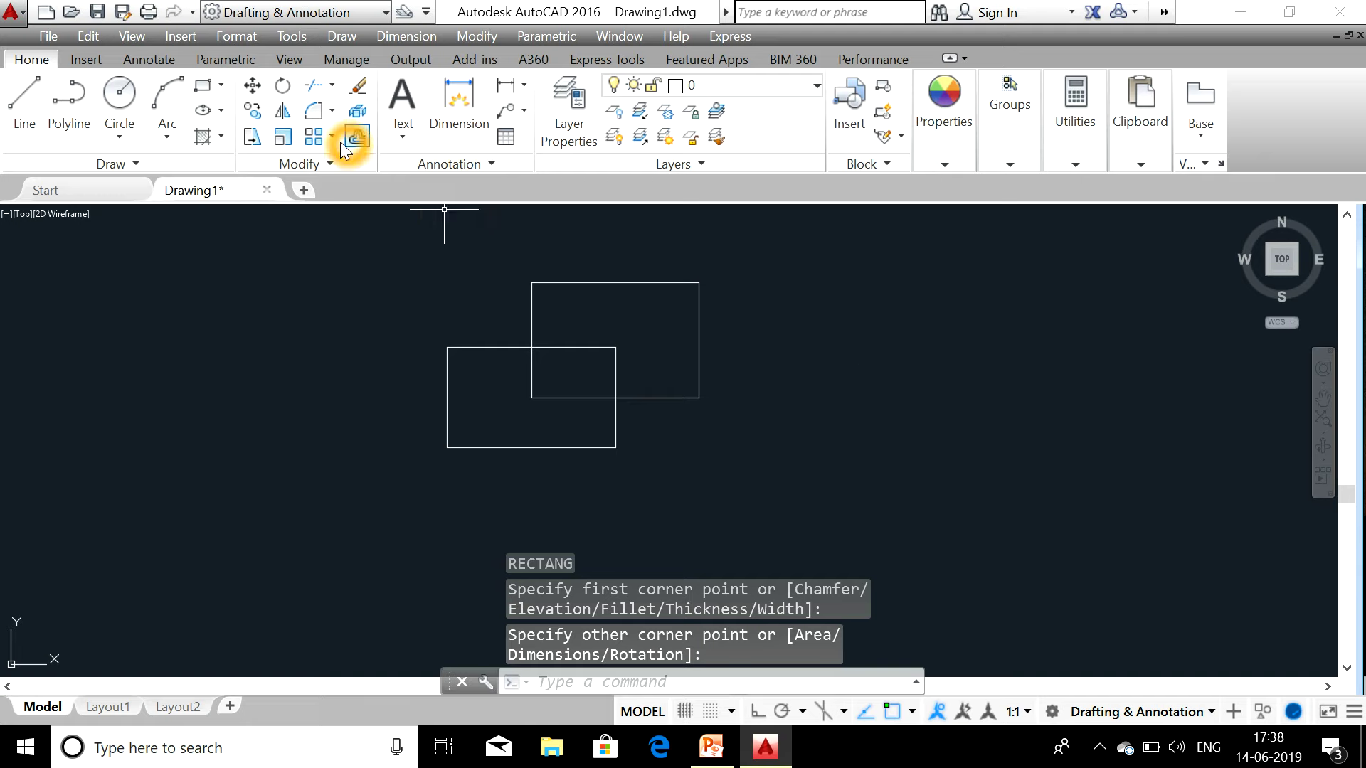
pyautogui.click(399, 377)
# Start ARRAY on the upper rectangle and pick the rectangular array type
pyautogui.write('A')
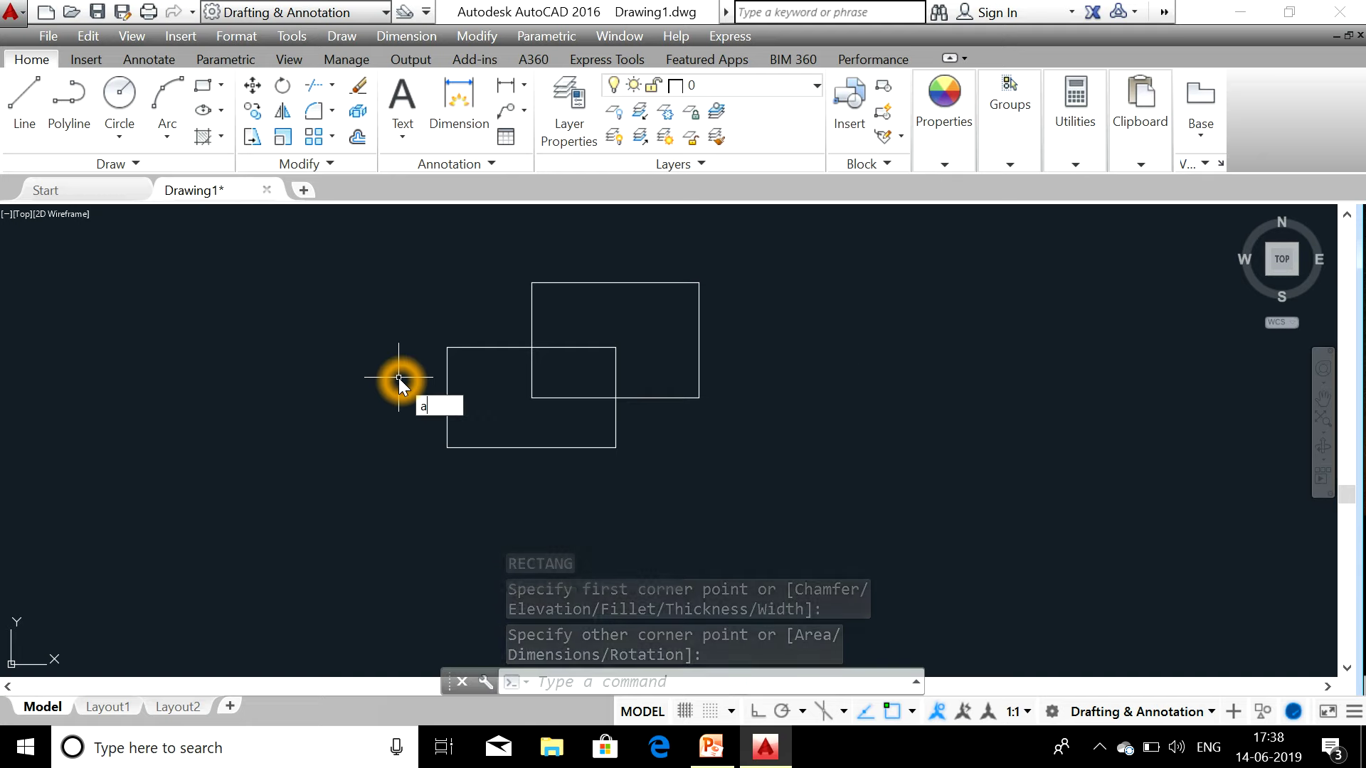
pyautogui.write('R')
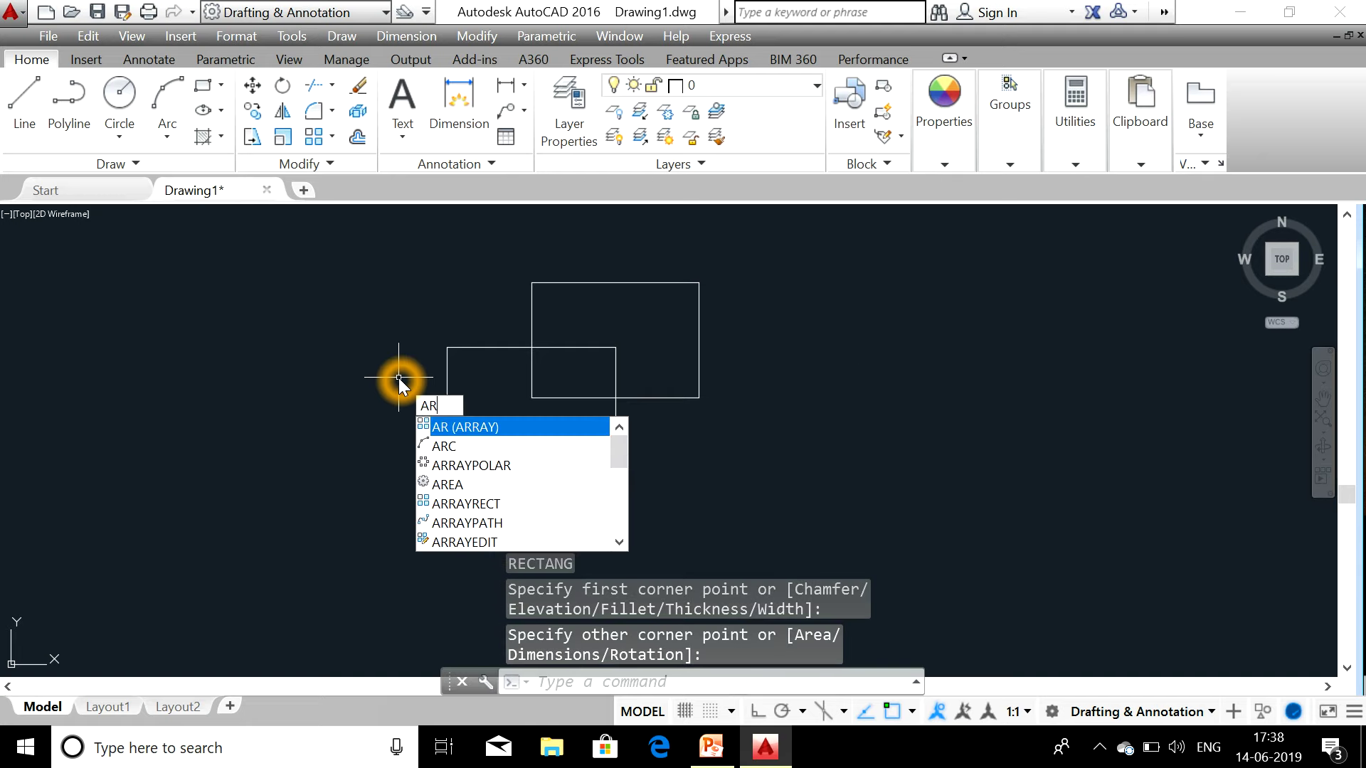
pyautogui.press('Return')
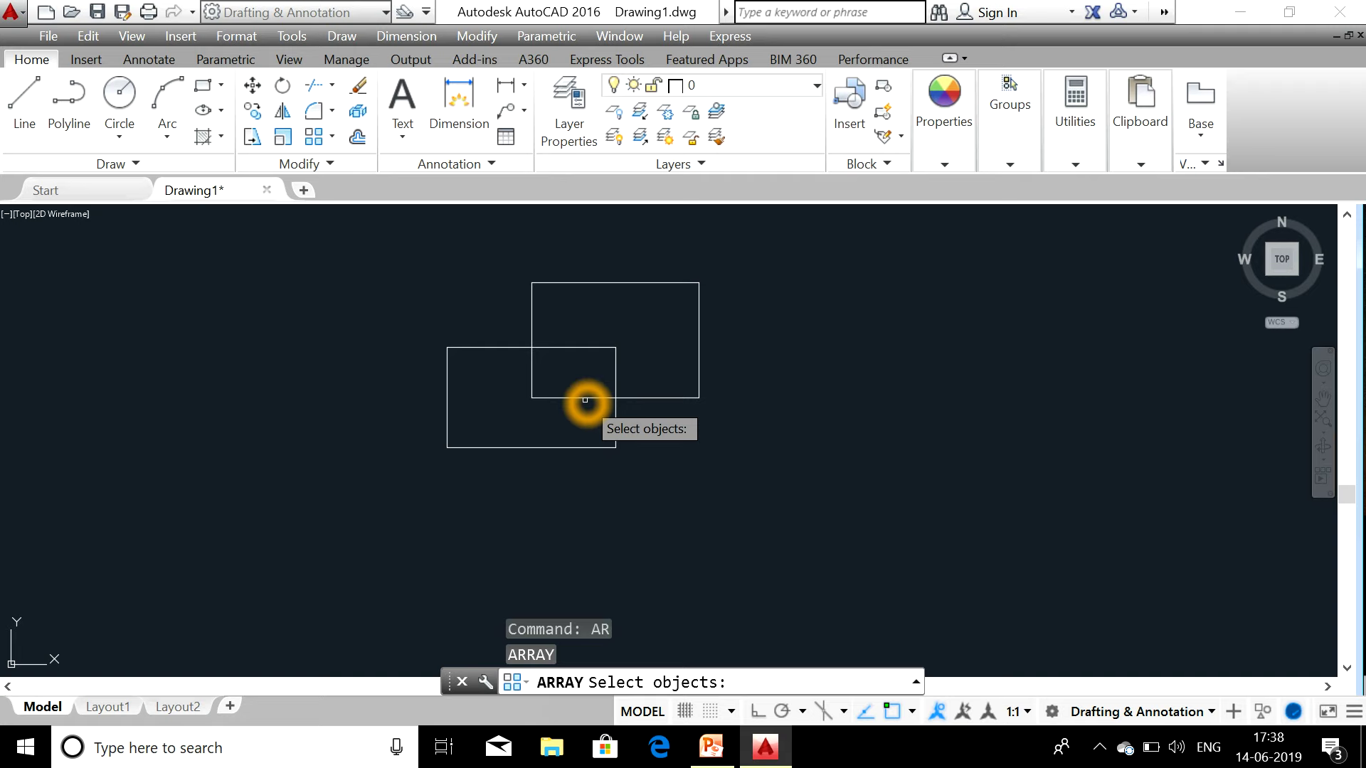
pyautogui.click(585, 400)
pyautogui.click(586, 399)
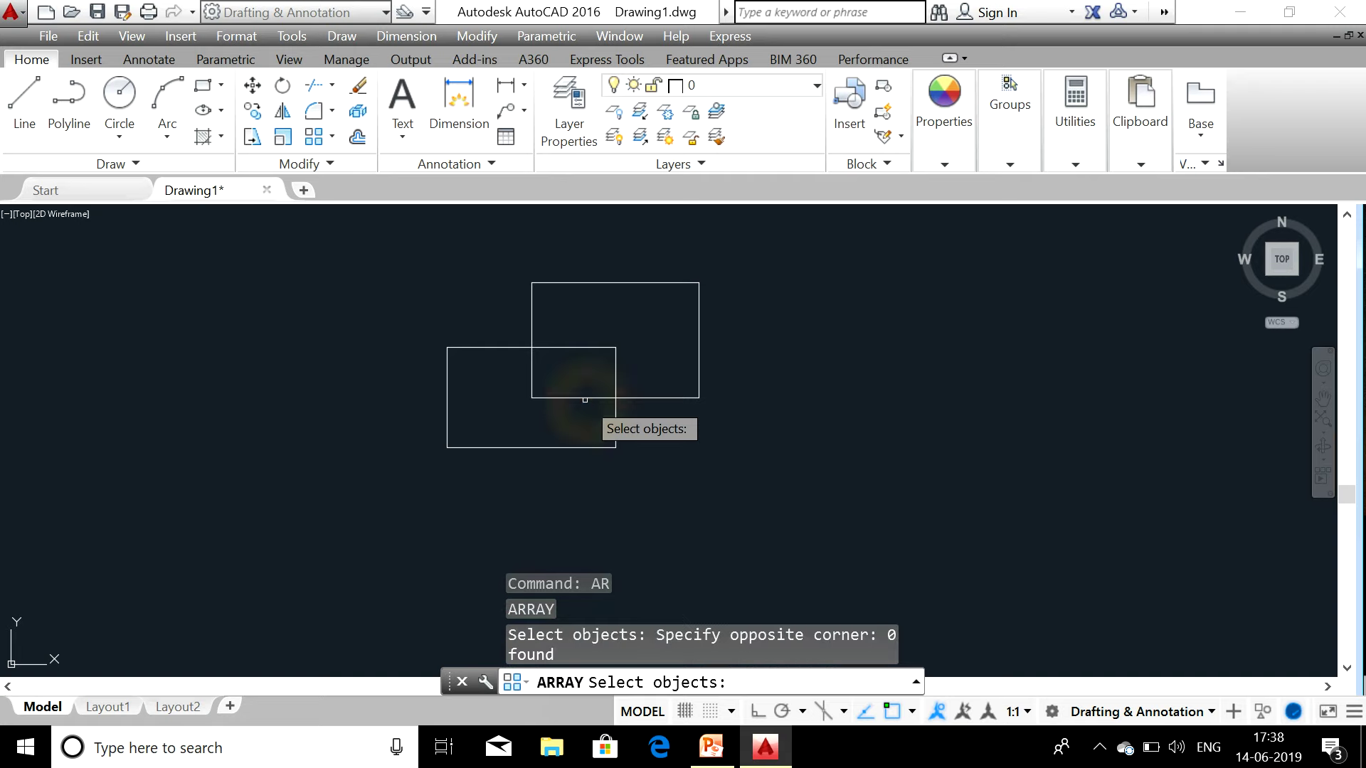
pyautogui.click(586, 398)
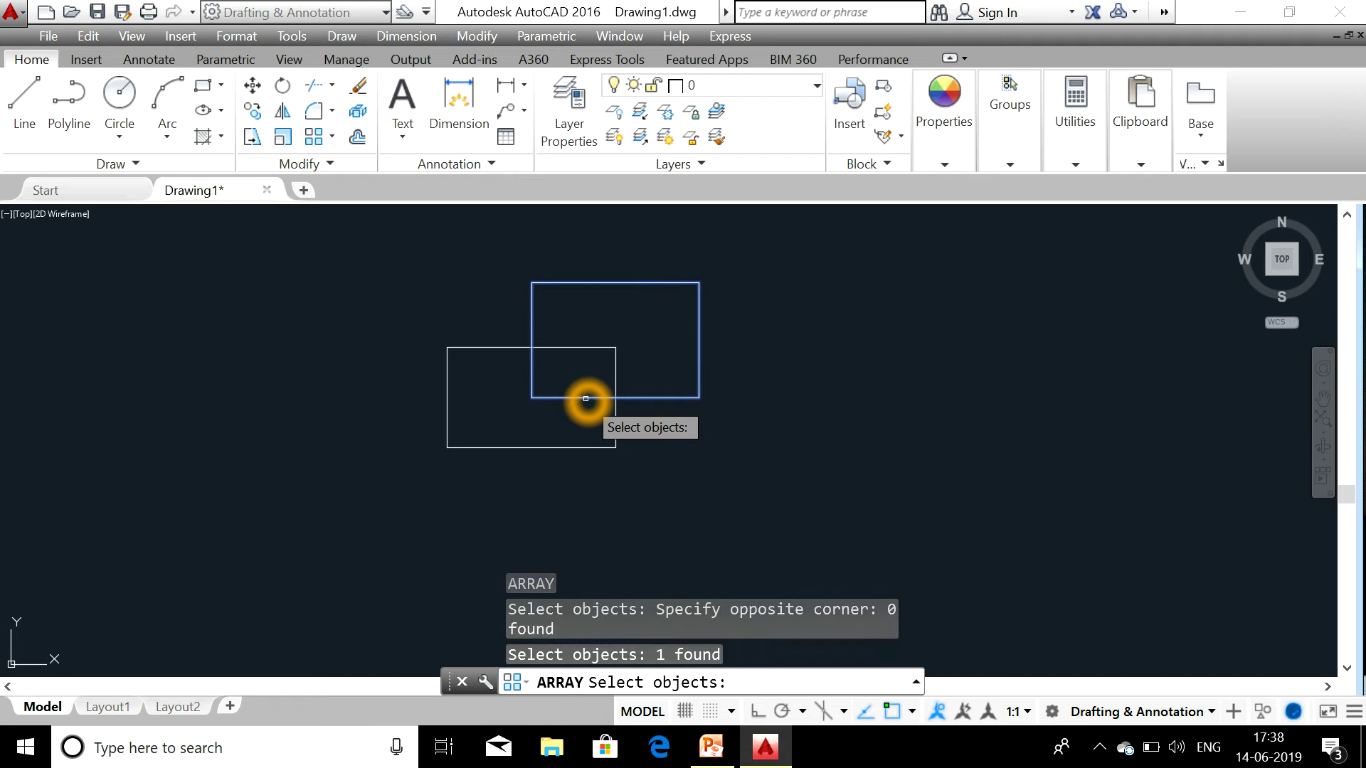
pyautogui.click(662, 320)
pyautogui.rightClick(661, 321)
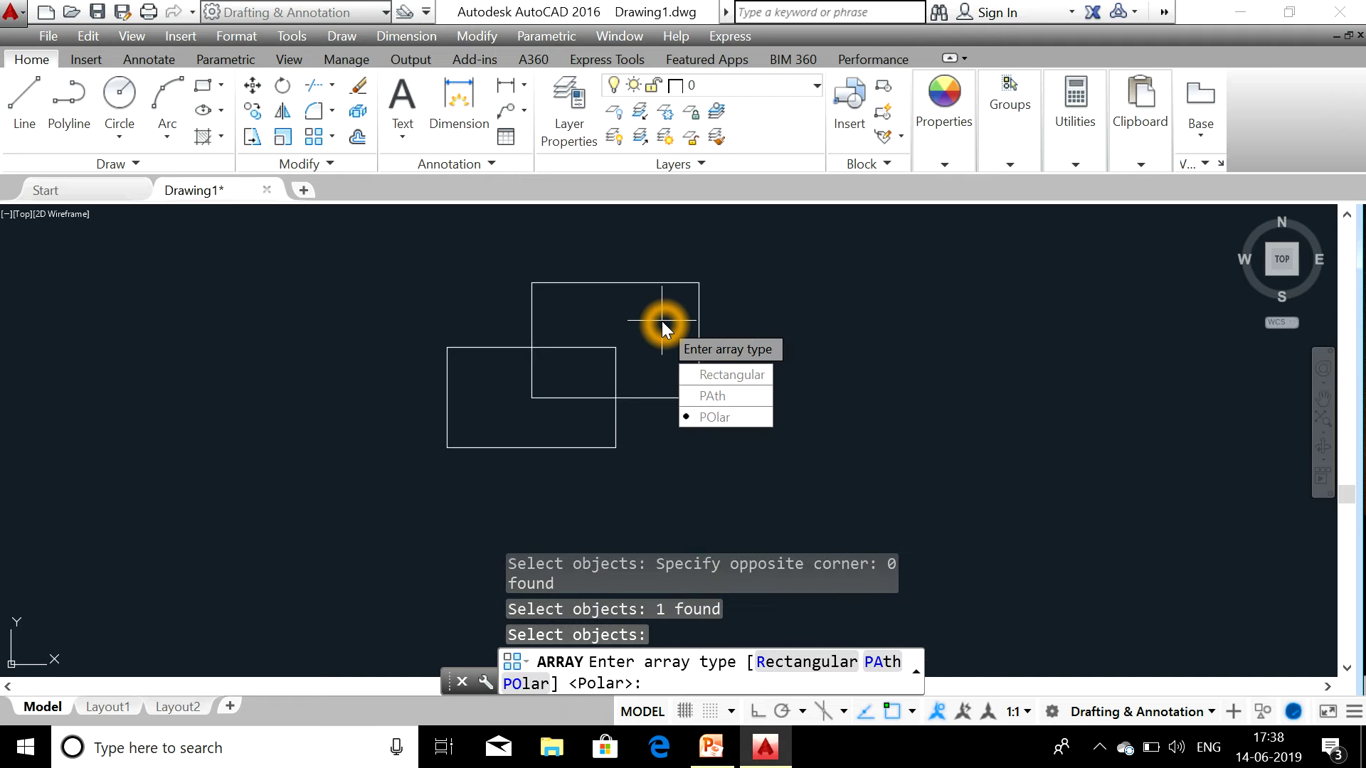
pyautogui.click(851, 590)
pyautogui.click(752, 382)
# Confirm the rectangular layout and frame the full 4×3 array preview in view
pyautogui.click(766, 374)
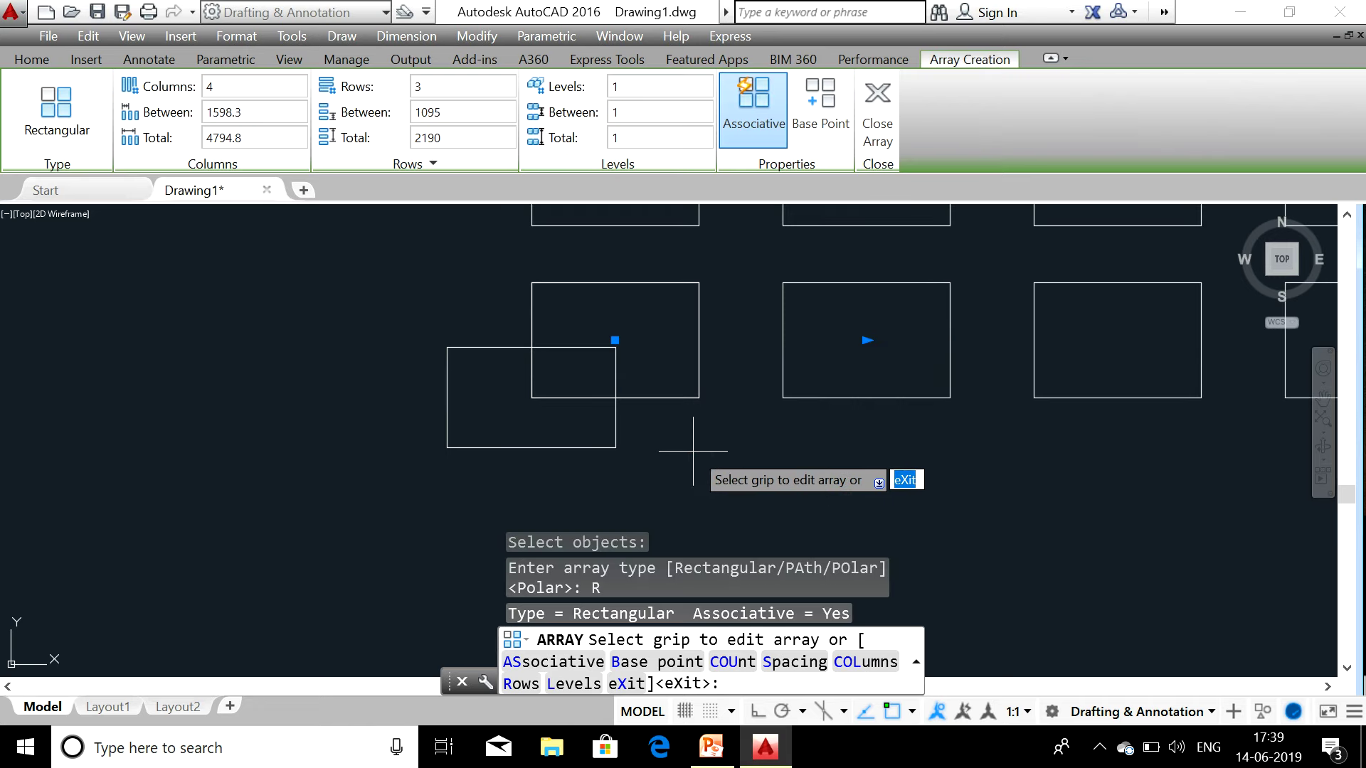
pyautogui.scroll(-2, 790, 460)
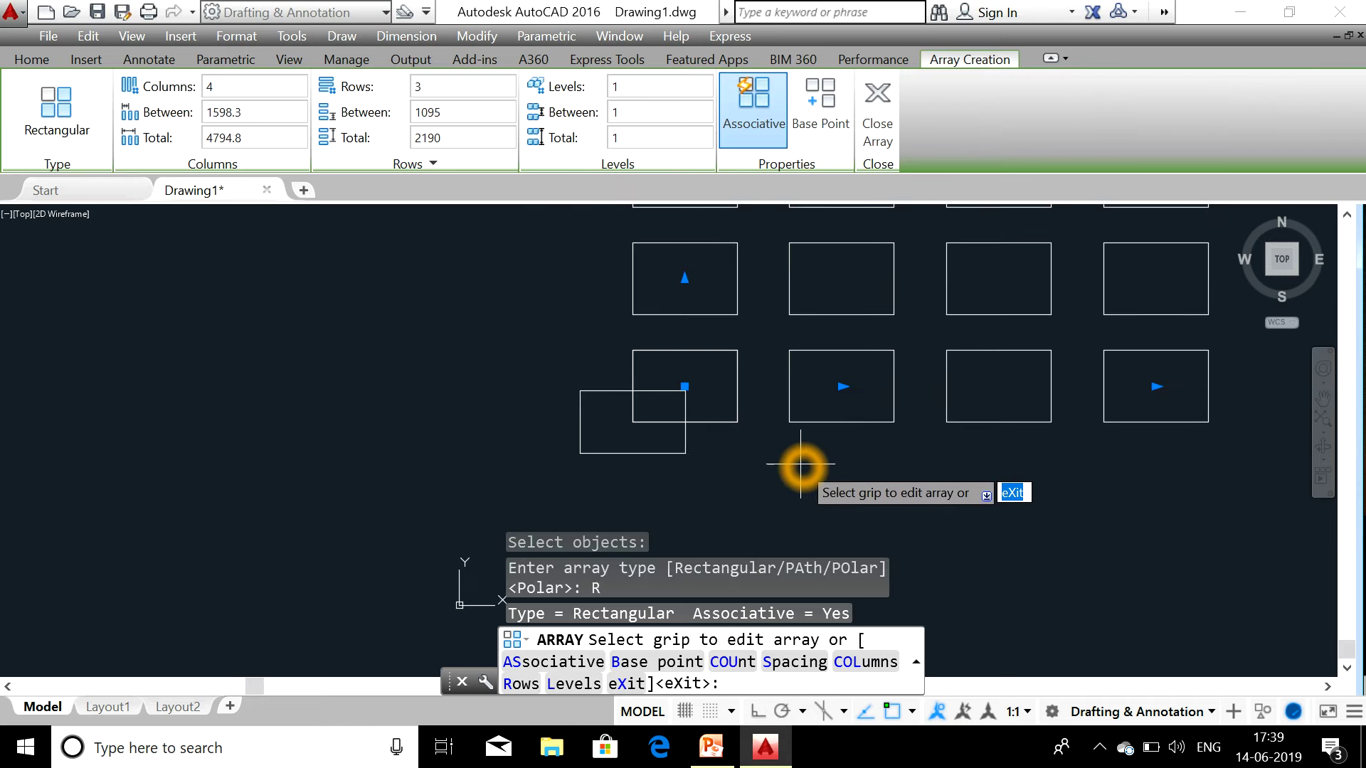
pyautogui.scroll(-2, 799, 463)
pyautogui.moveTo(997, 460); pyautogui.dragTo(831, 484, button='middle')
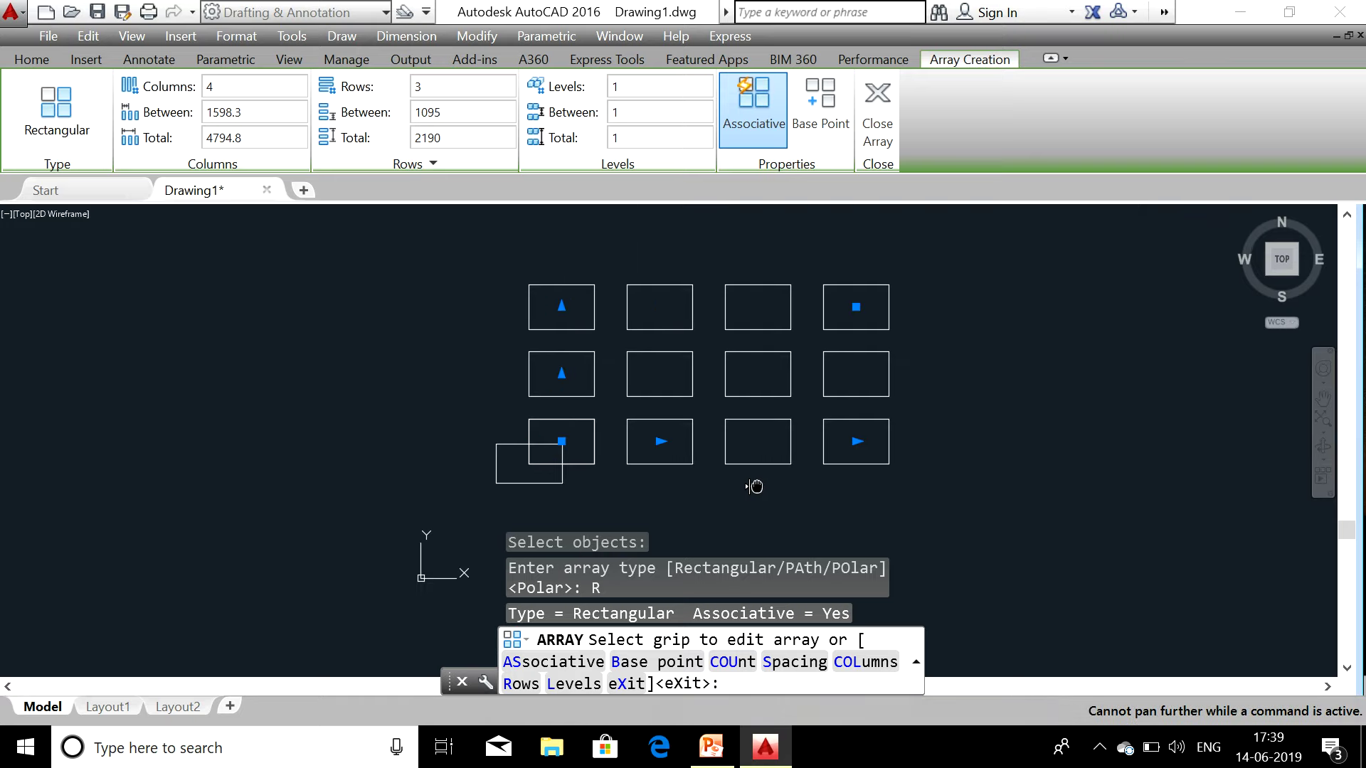
pyautogui.click(545, 489)
pyautogui.moveTo(723, 476); pyautogui.dragTo(573, 490, button='middle')
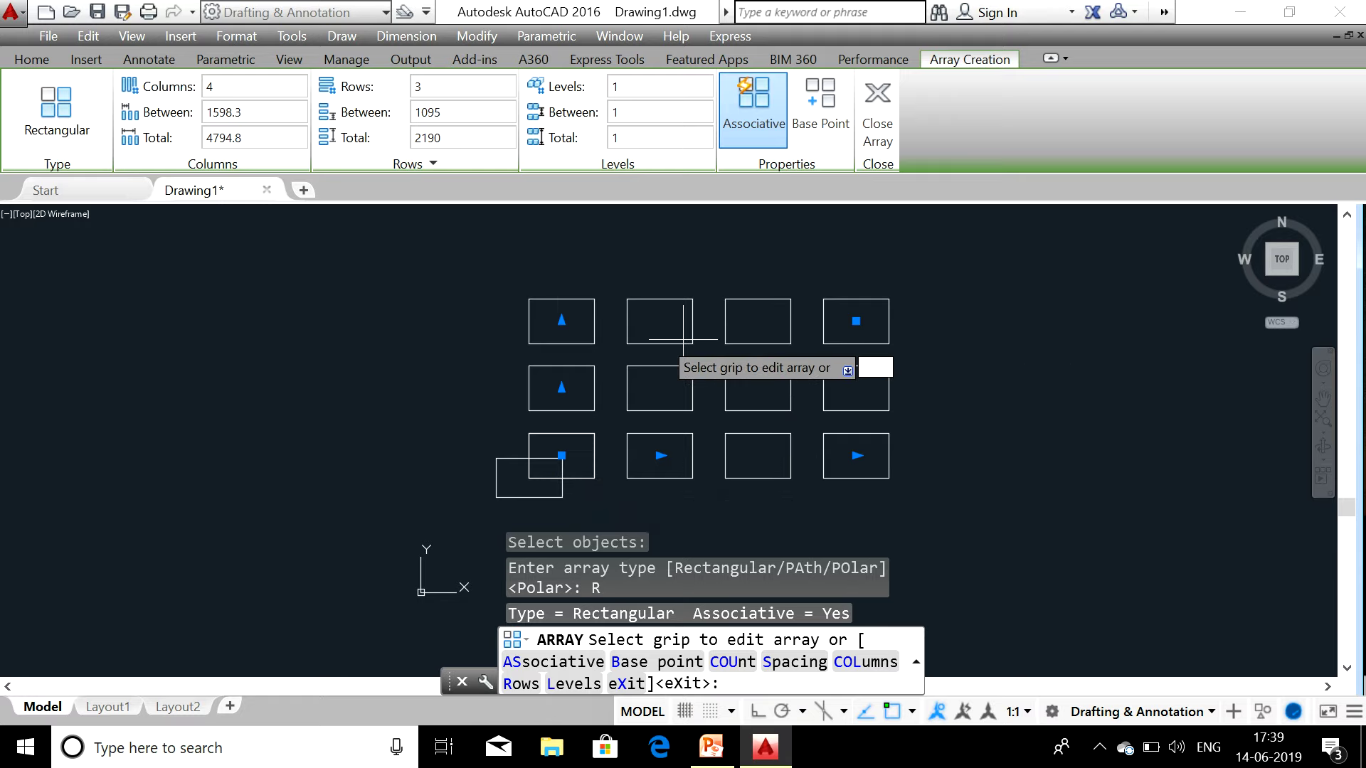
pyautogui.click(580, 443)
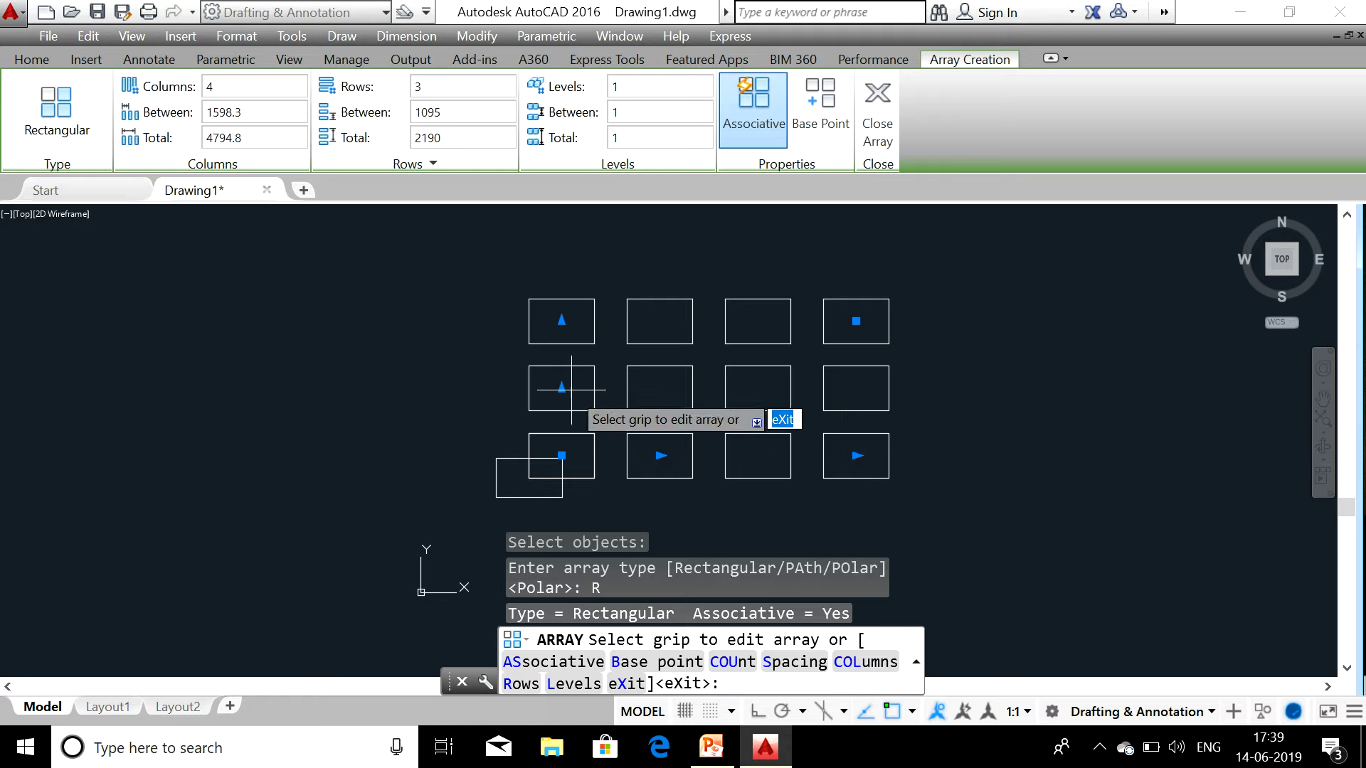
pyautogui.click(809, 391)
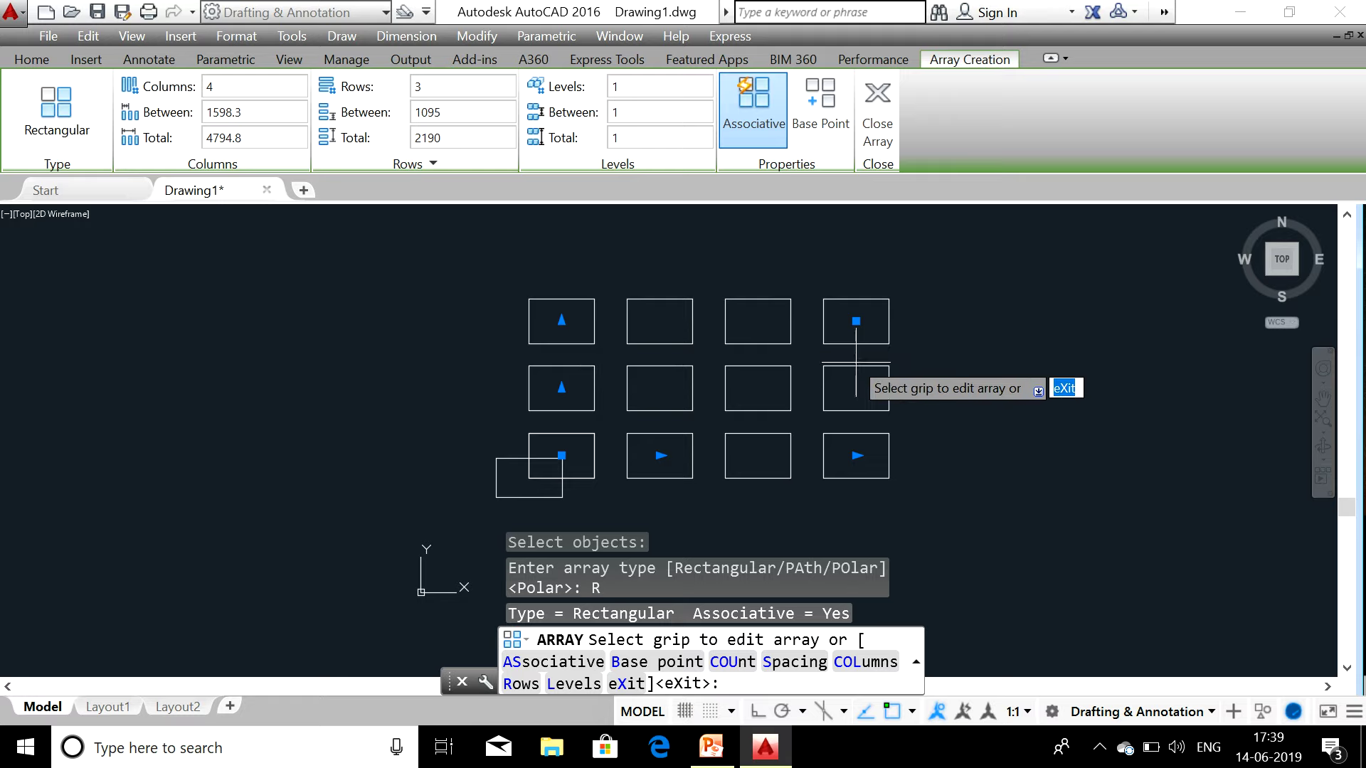
# Set the rectangular array to 6 columns and 5 rows
pyautogui.click(230, 77)
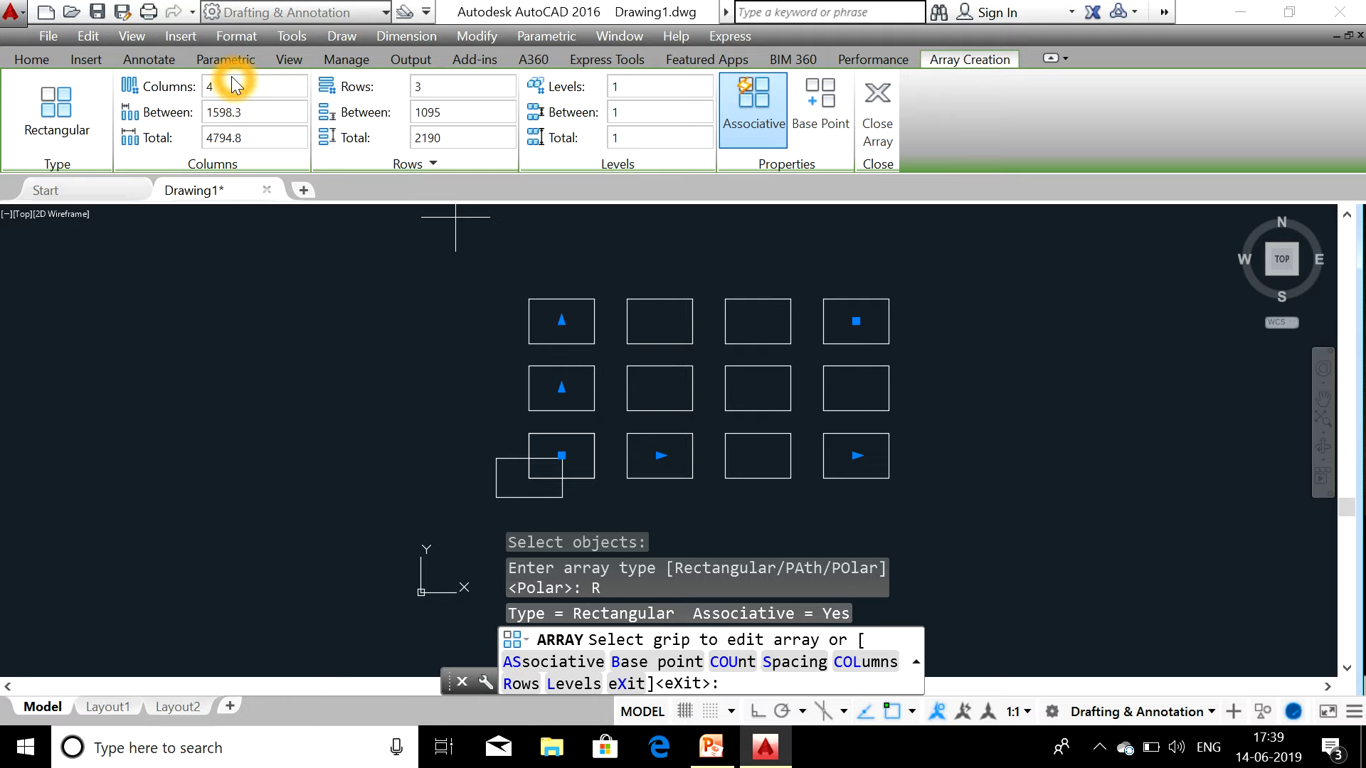
pyautogui.press('BackSpace')
pyautogui.write('6')
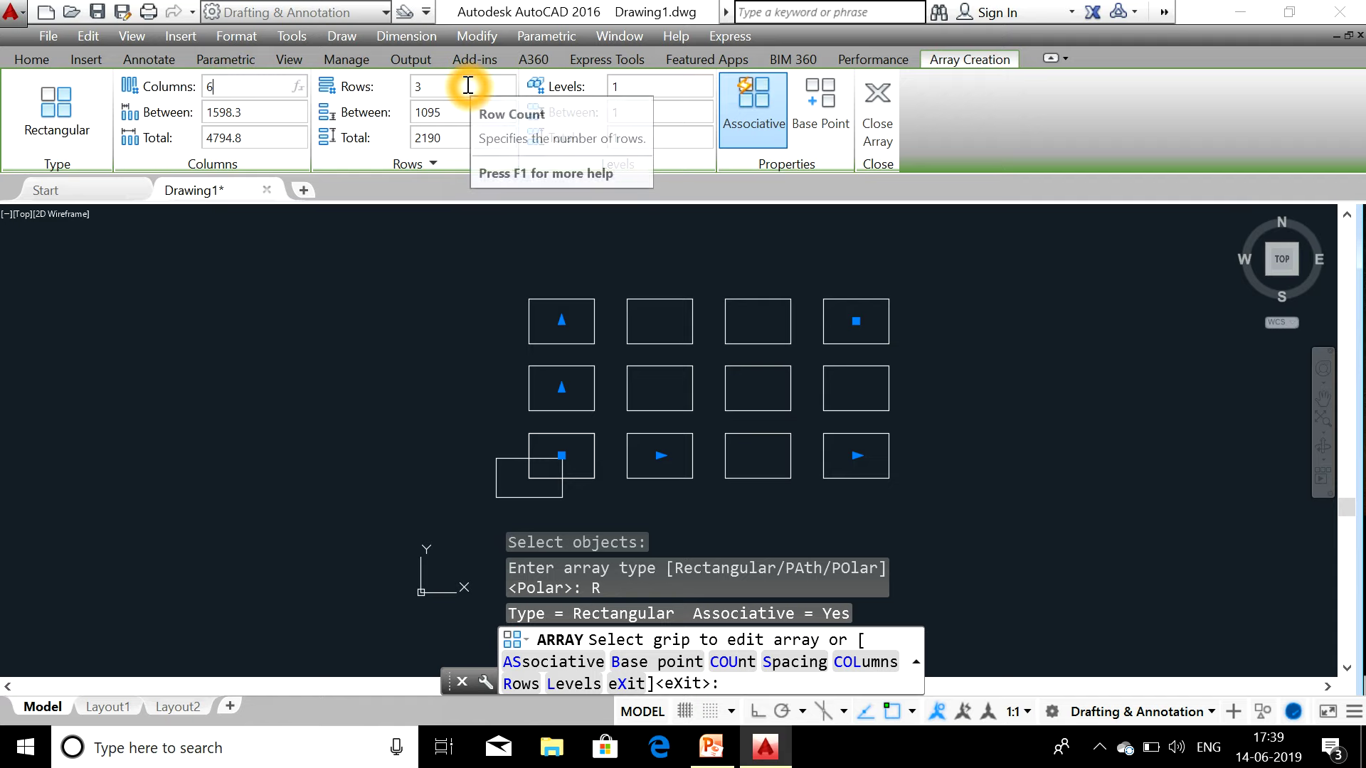
pyautogui.press('Return')
pyautogui.click(447, 86)
pyautogui.press('BackSpace')
pyautogui.write('5')
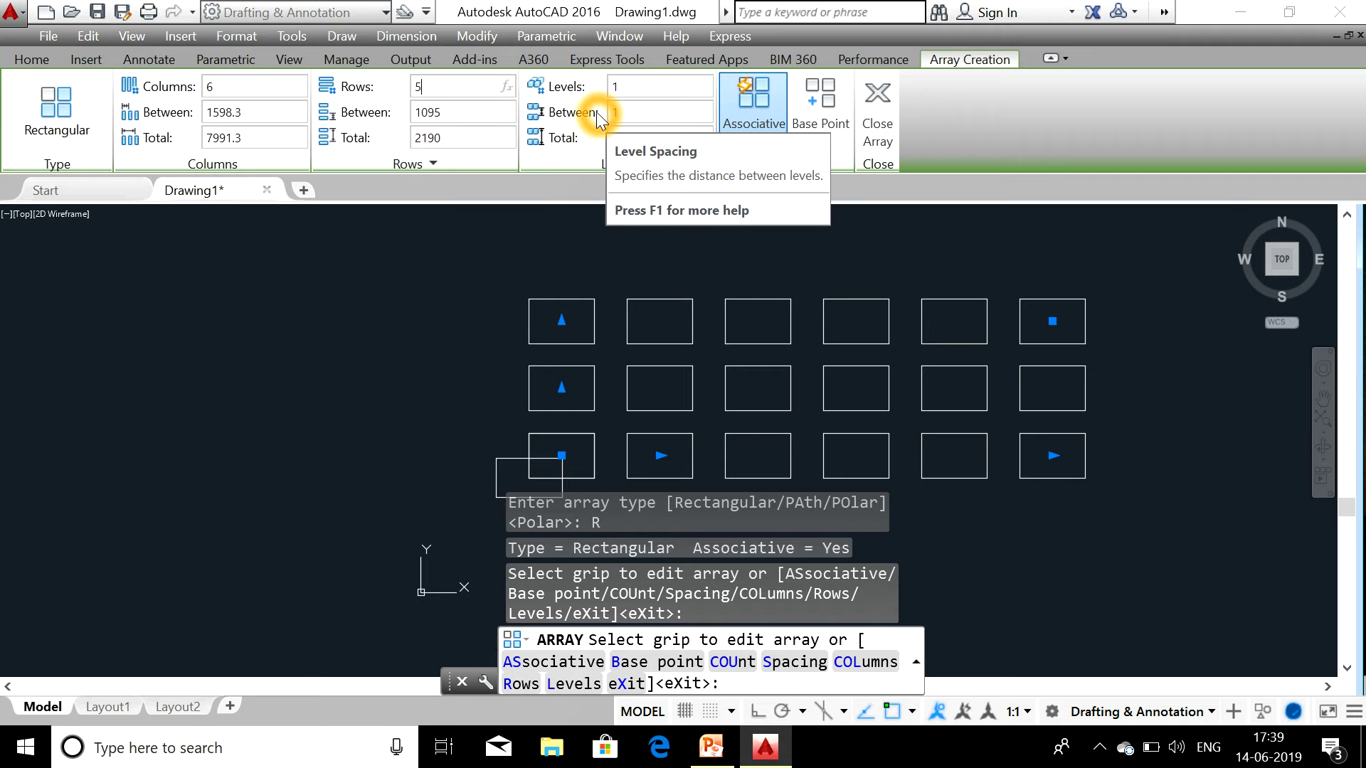
pyautogui.press('Return')
# Set level spacing 2, row spacing 1100 and column spacing 1600
pyautogui.click(642, 121)
pyautogui.press('BackSpace')
pyautogui.write('2')
pyautogui.click(502, 115)
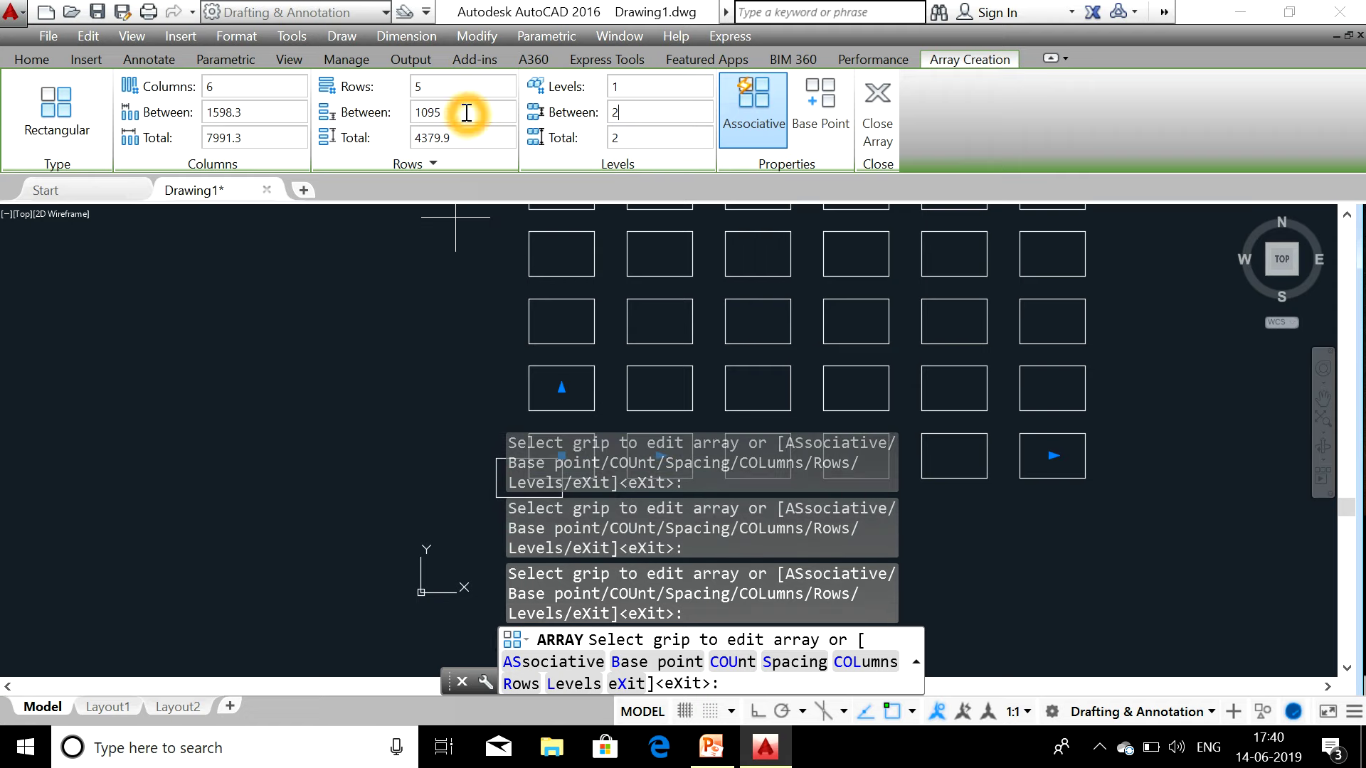
pyautogui.click(467, 112)
pyautogui.write('1100')
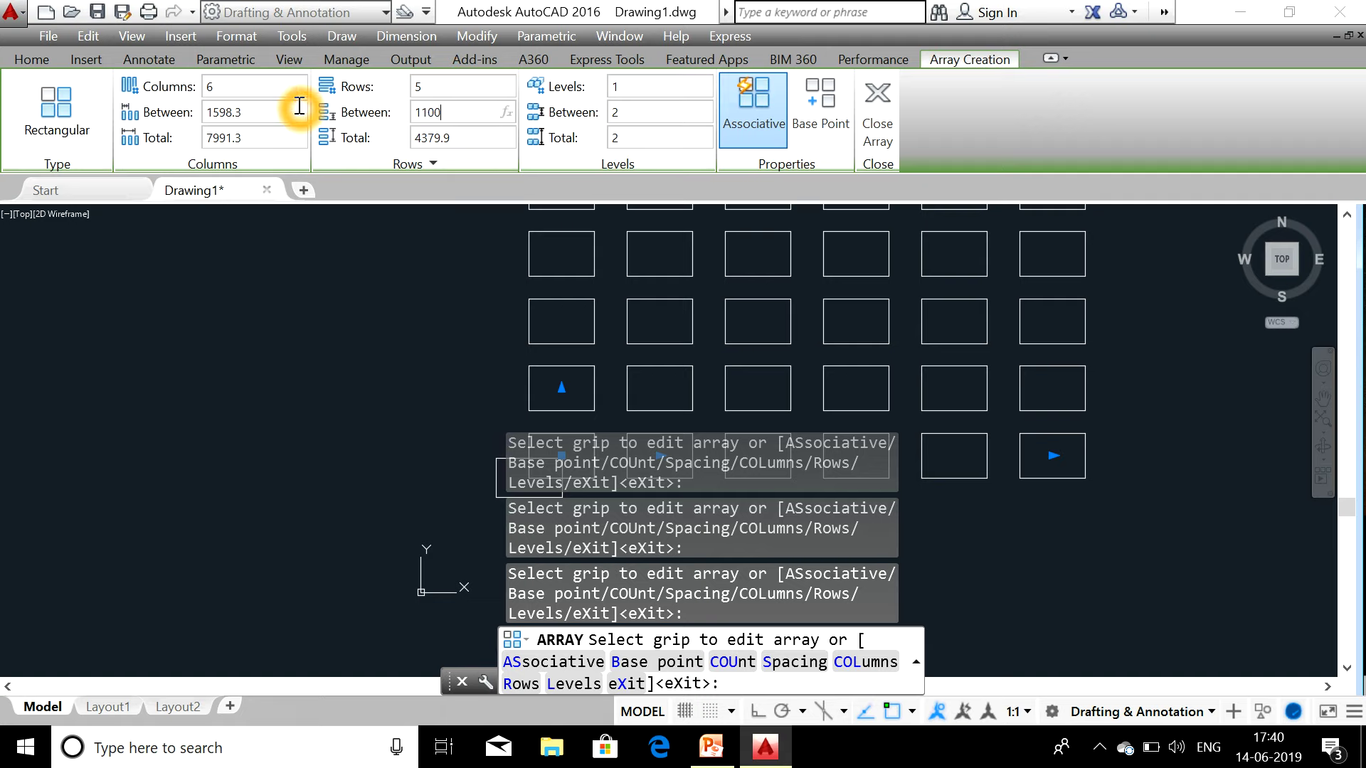
pyautogui.click(275, 116)
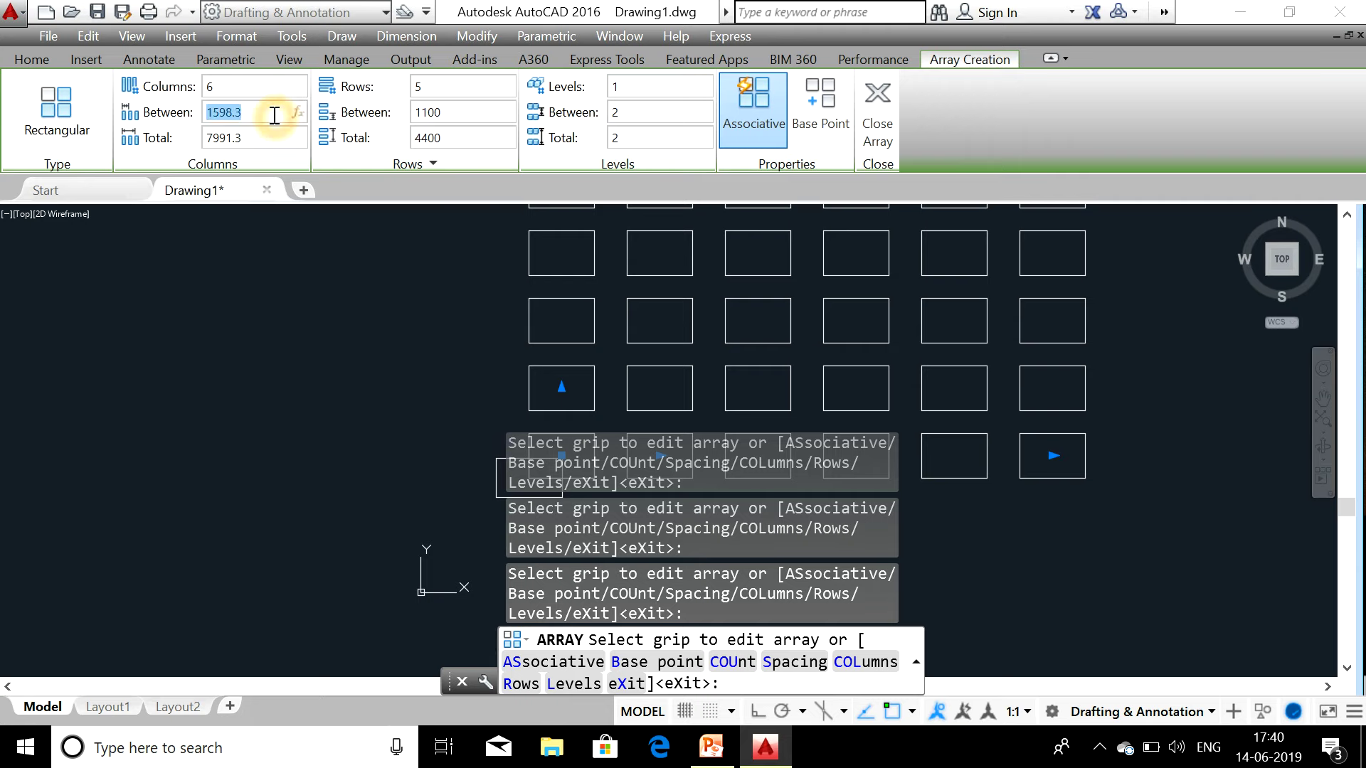
pyautogui.press('BackSpace')
pyautogui.write('1600')
pyautogui.click(425, 82)
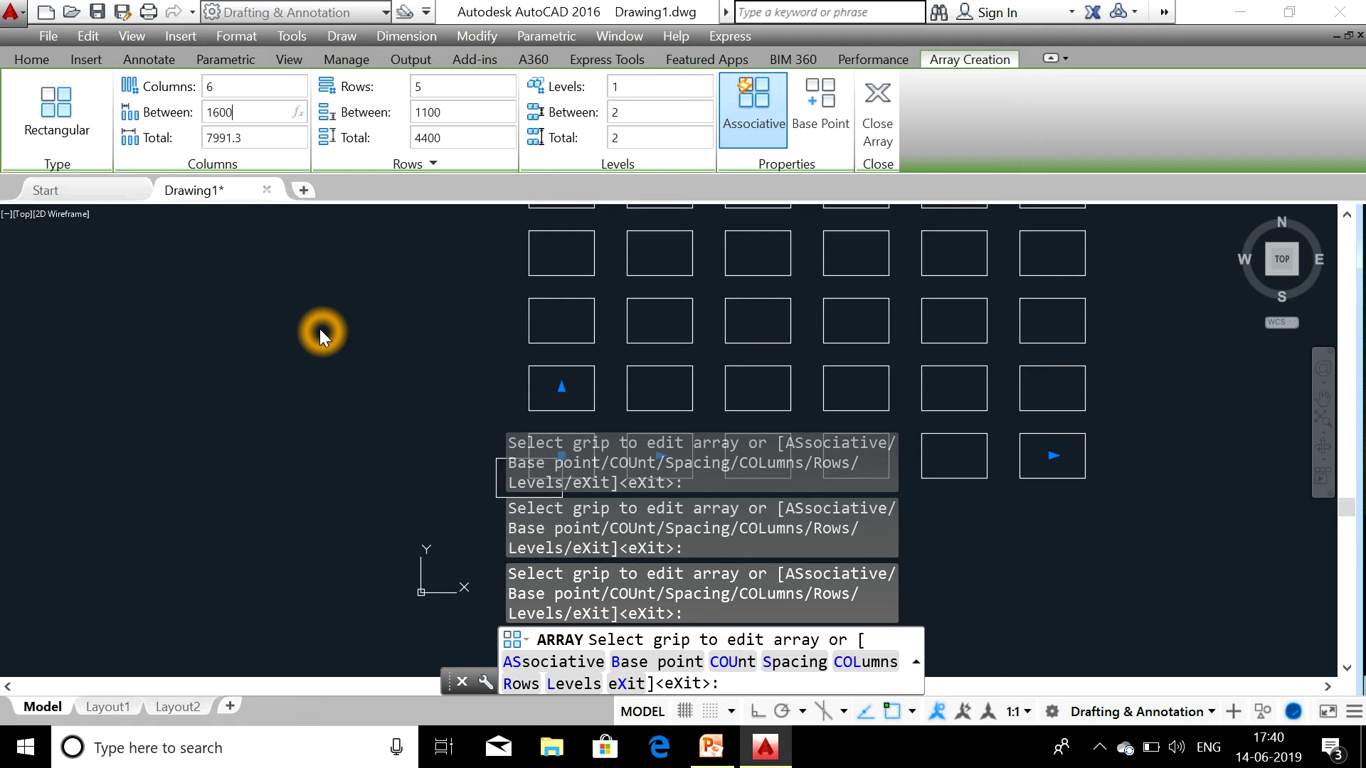
pyautogui.click(872, 130)
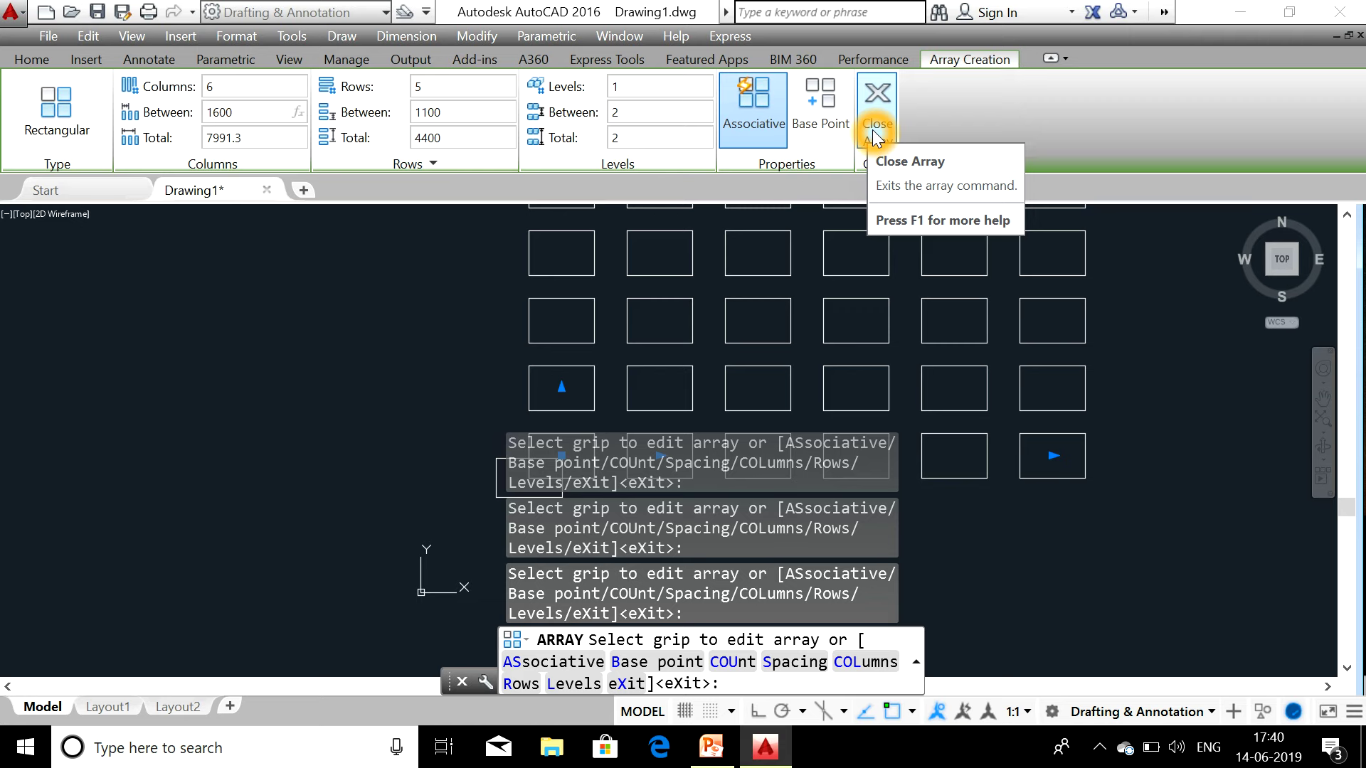
# Close the array and check the 6×5 grid of 30 rectangles forms one array object
pyautogui.click(872, 130)
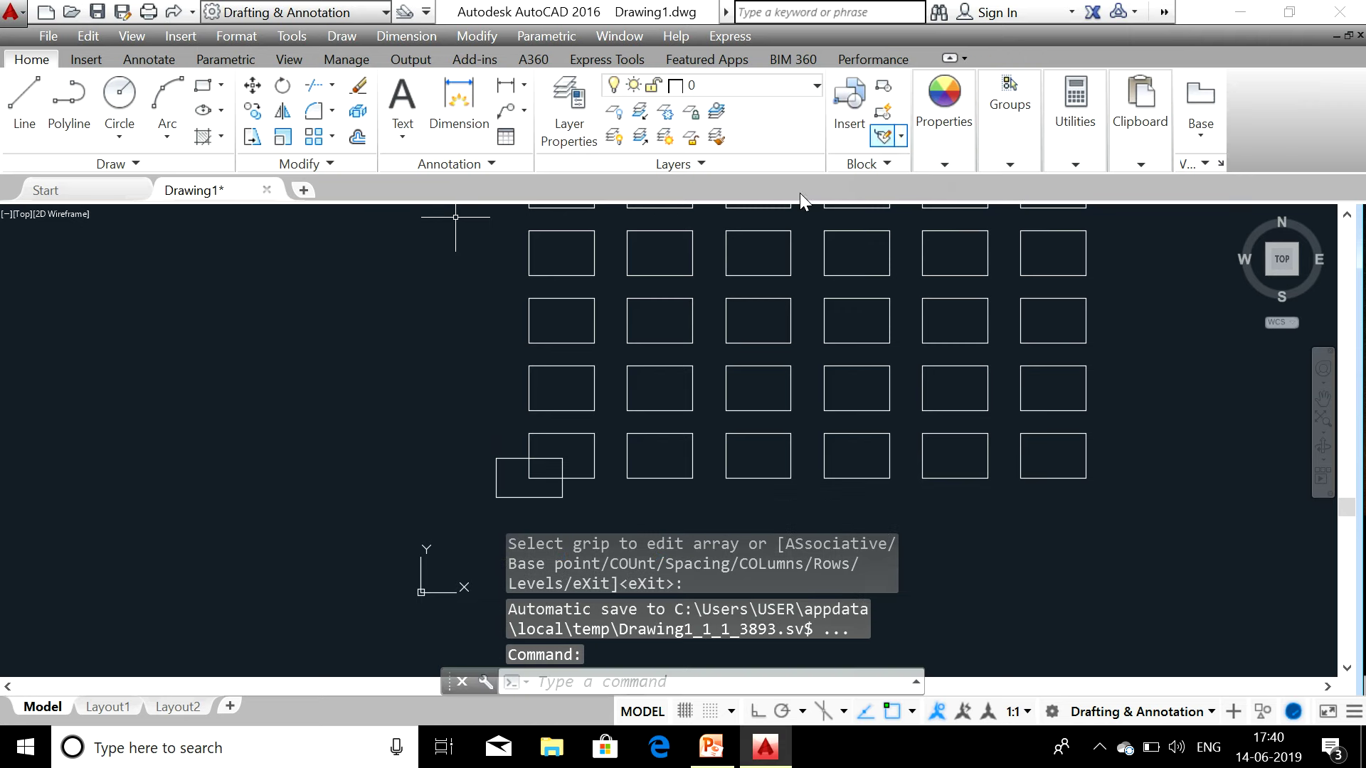
pyautogui.click(193, 514)
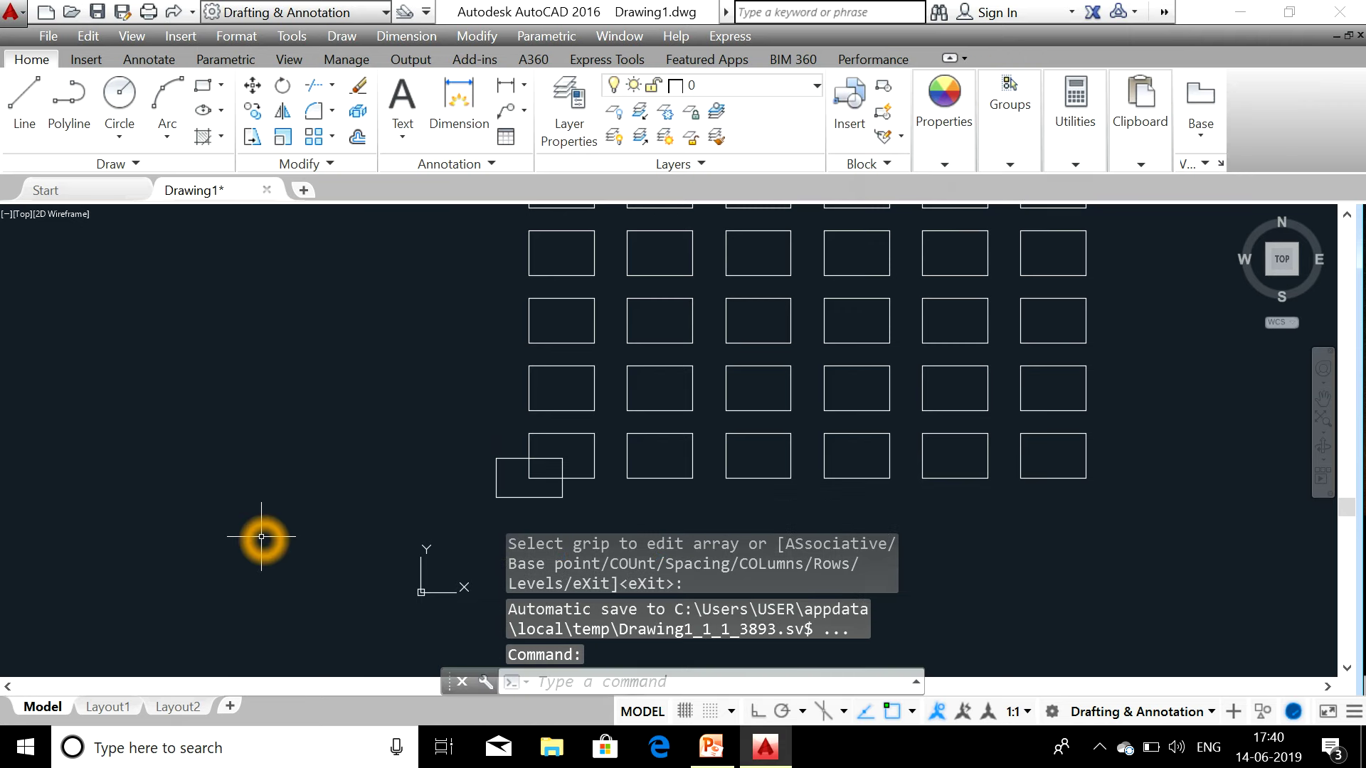
pyautogui.scroll(-2, 262, 536)
pyautogui.click(601, 246)
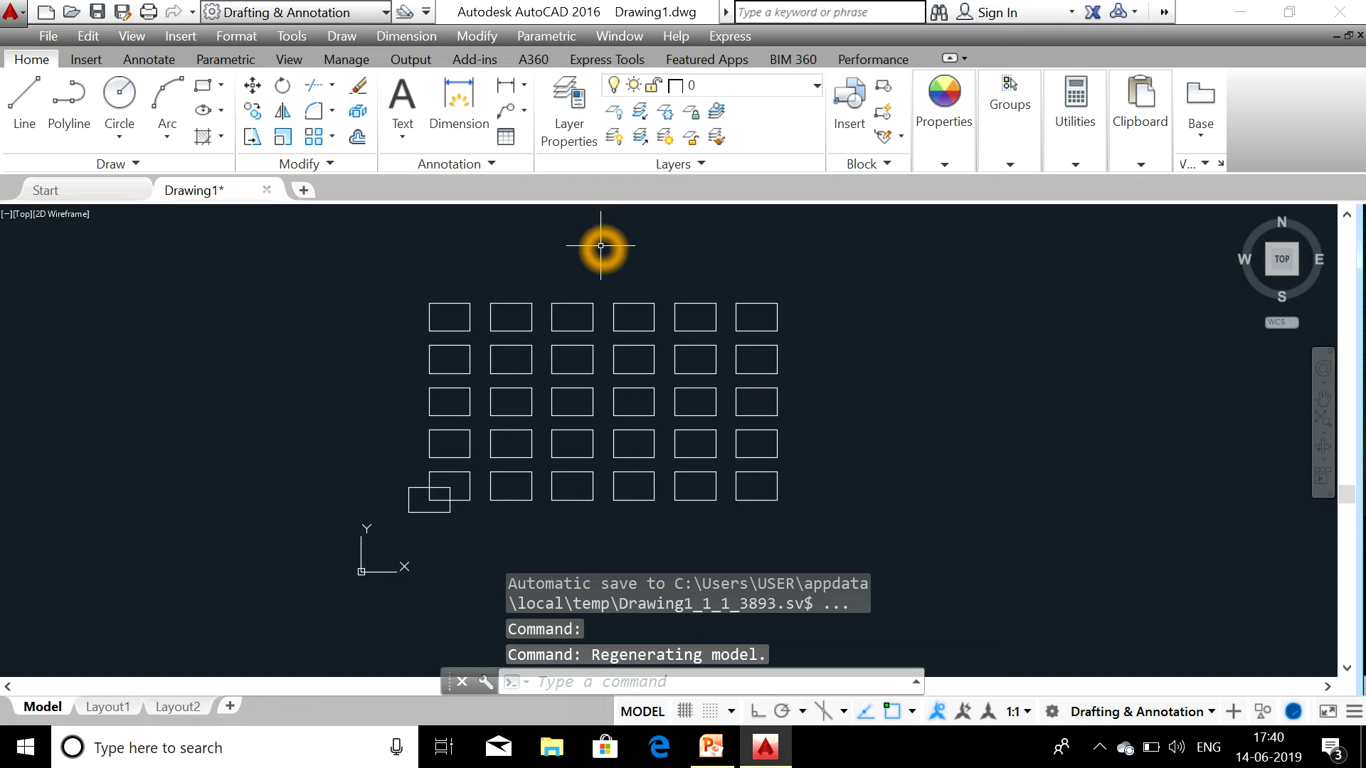
pyautogui.click(432, 305)
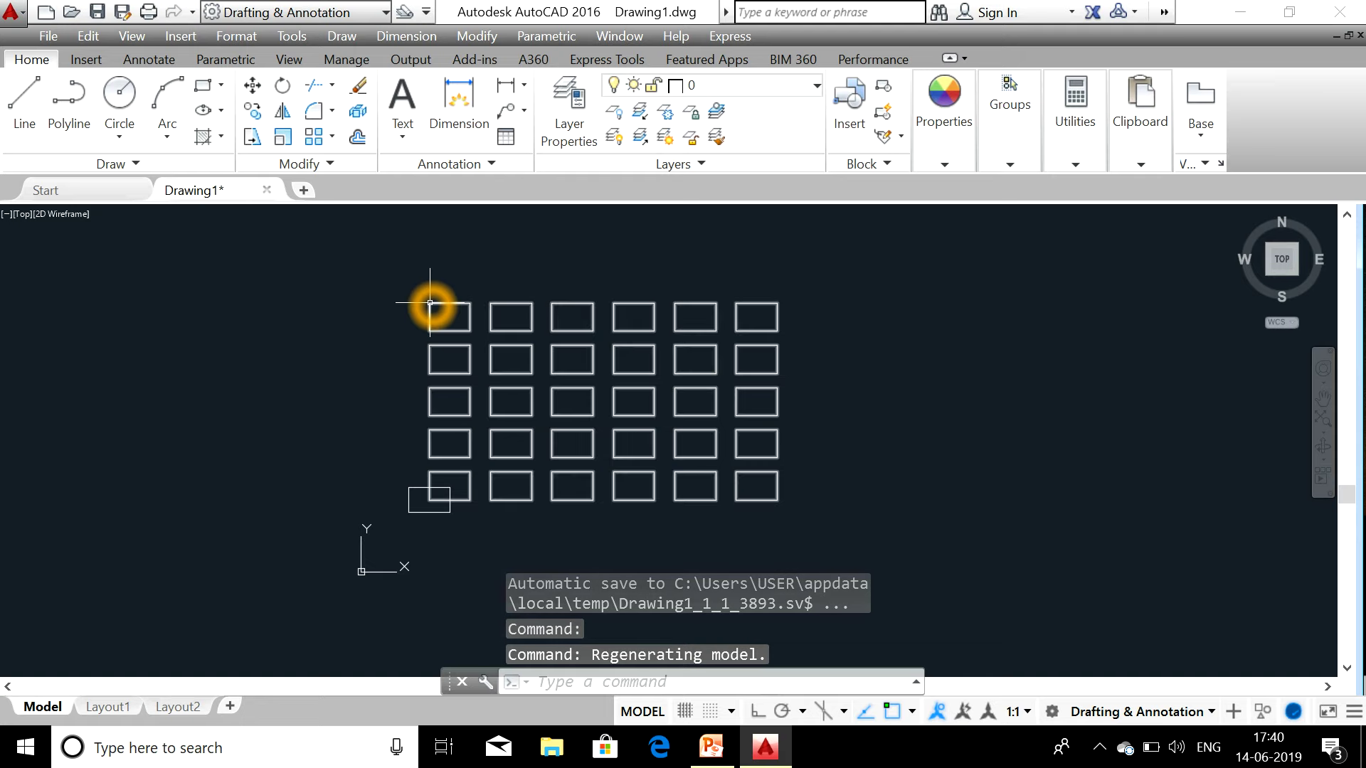
pyautogui.click(432, 341)
pyautogui.click(430, 400)
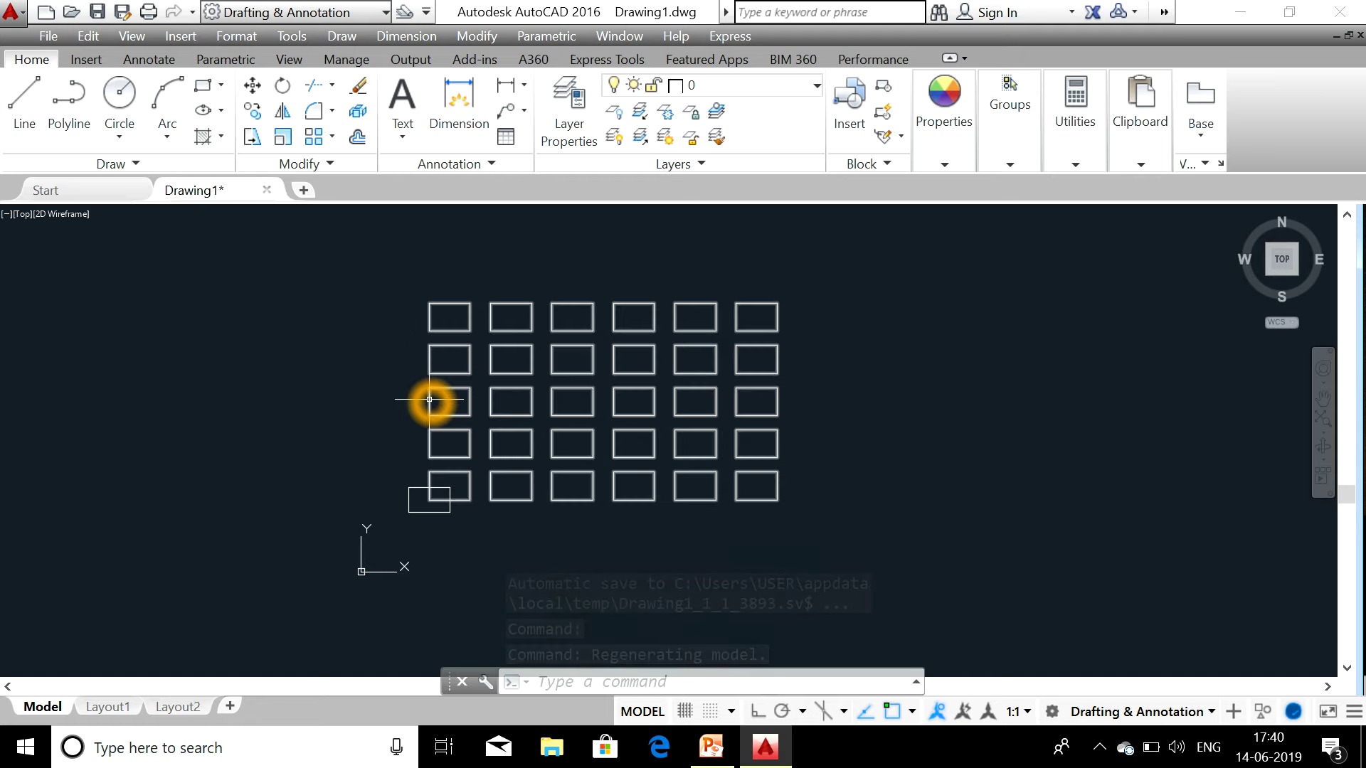
pyautogui.click(432, 443)
pyautogui.click(435, 471)
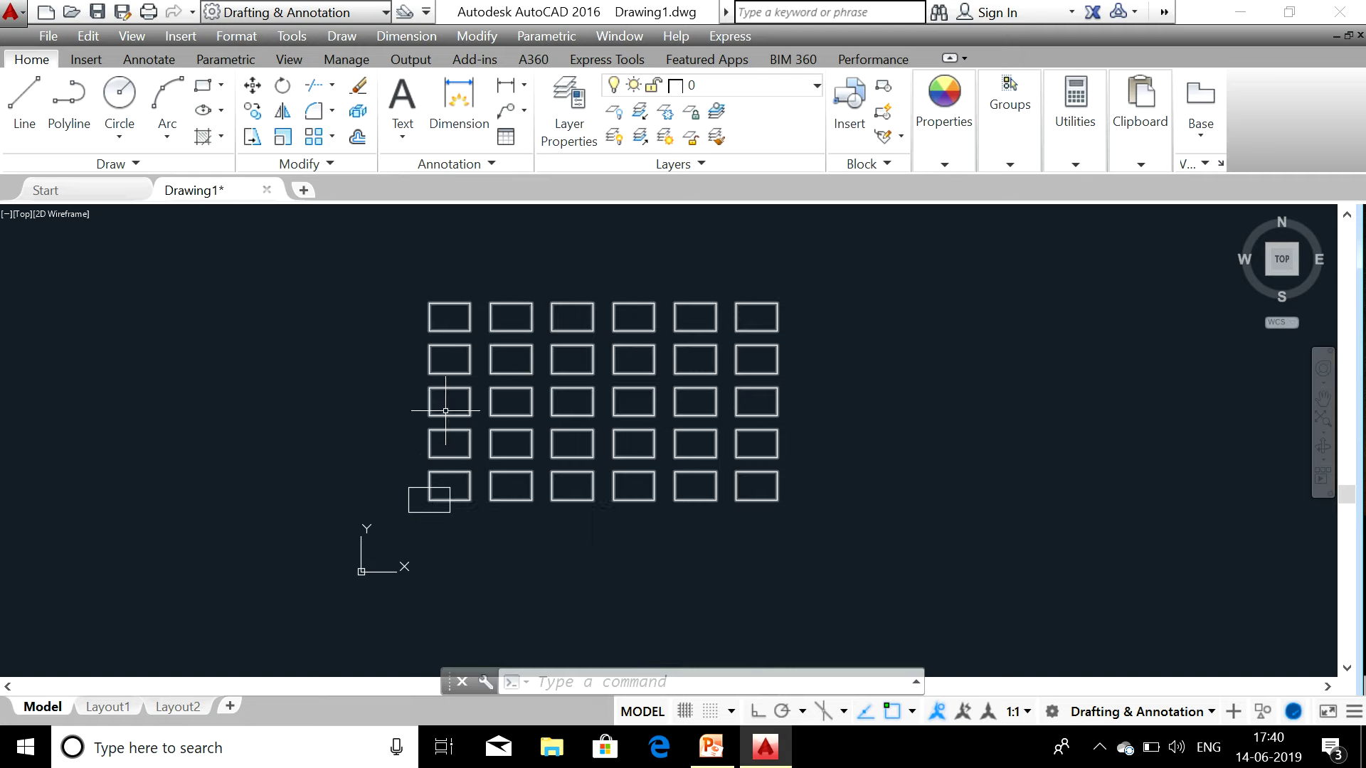
pyautogui.click(506, 318)
pyautogui.click(584, 307)
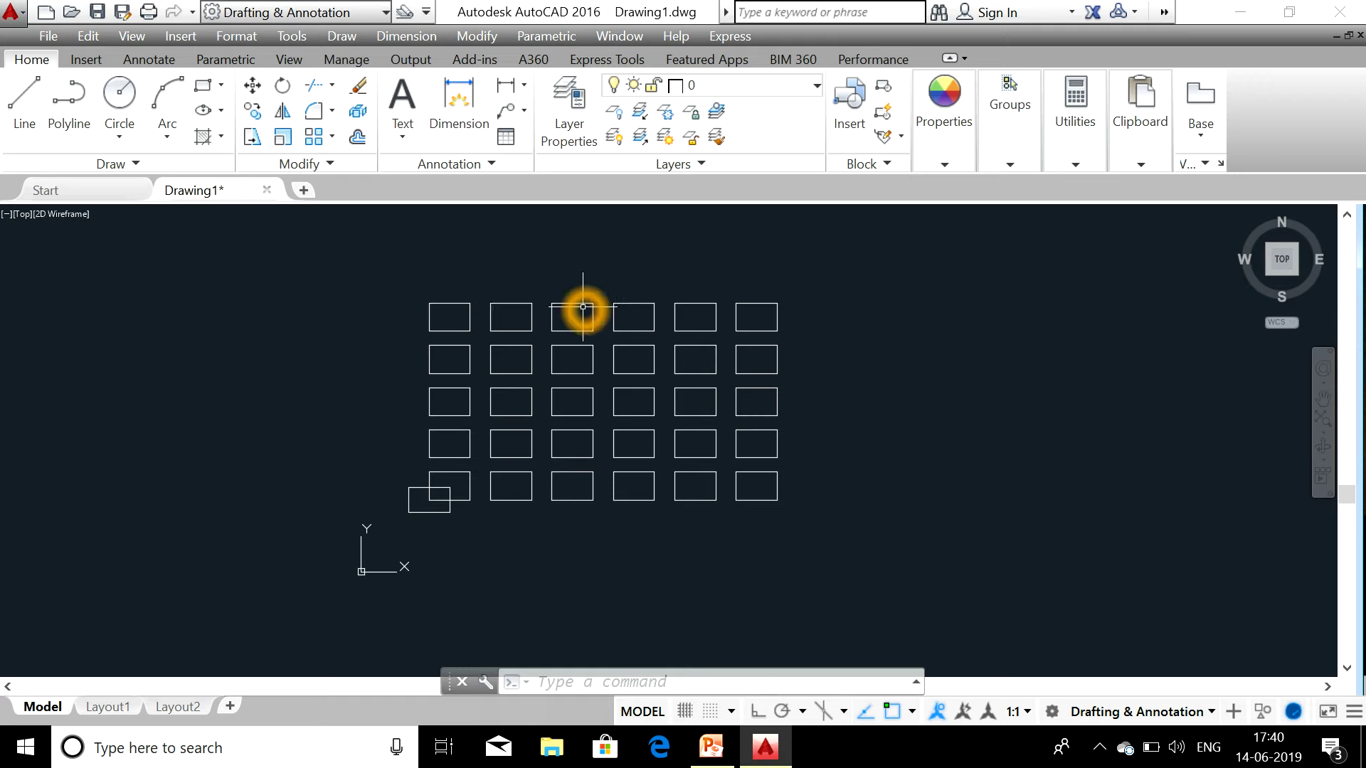
pyautogui.click(758, 295)
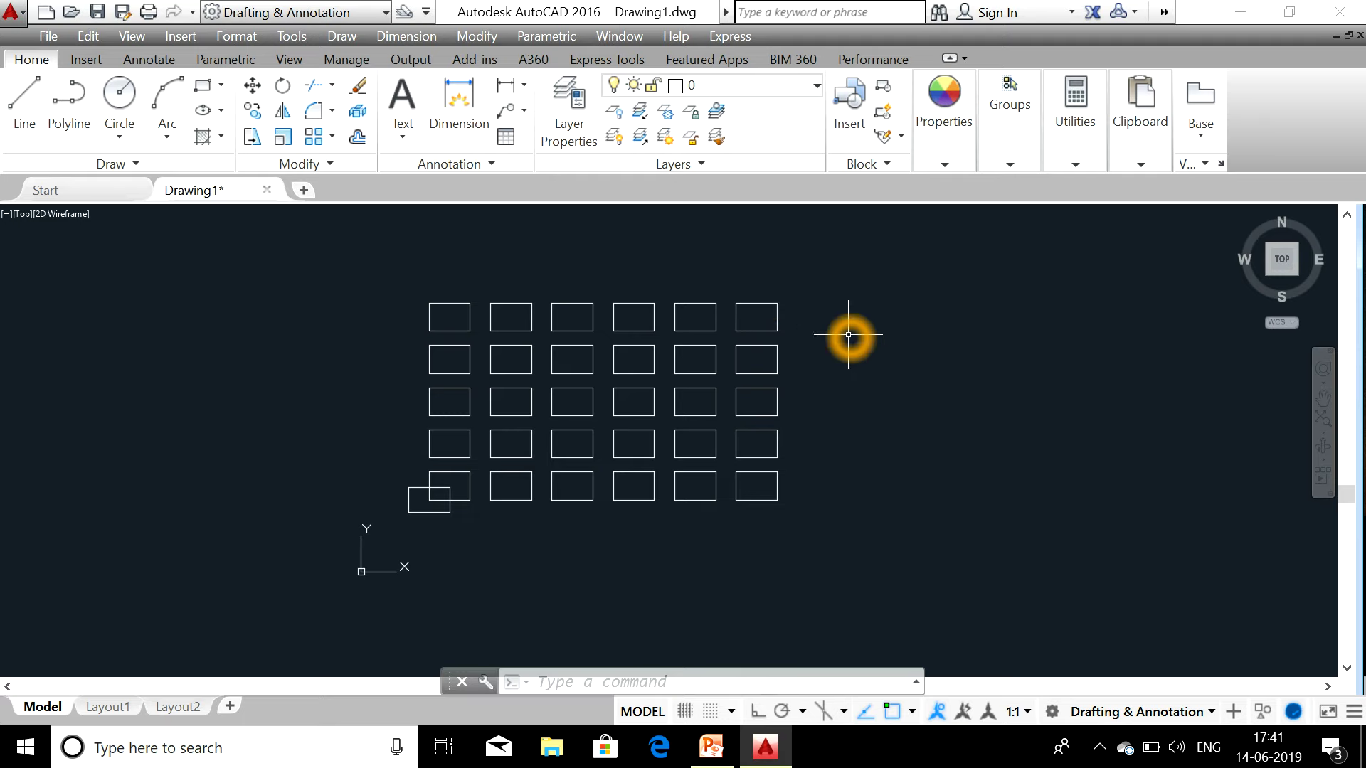
# Draw a small circle right of the grid and a larger concentric circle around it
pyautogui.moveTo(811, 314); pyautogui.dragTo(510, 308, button='middle')
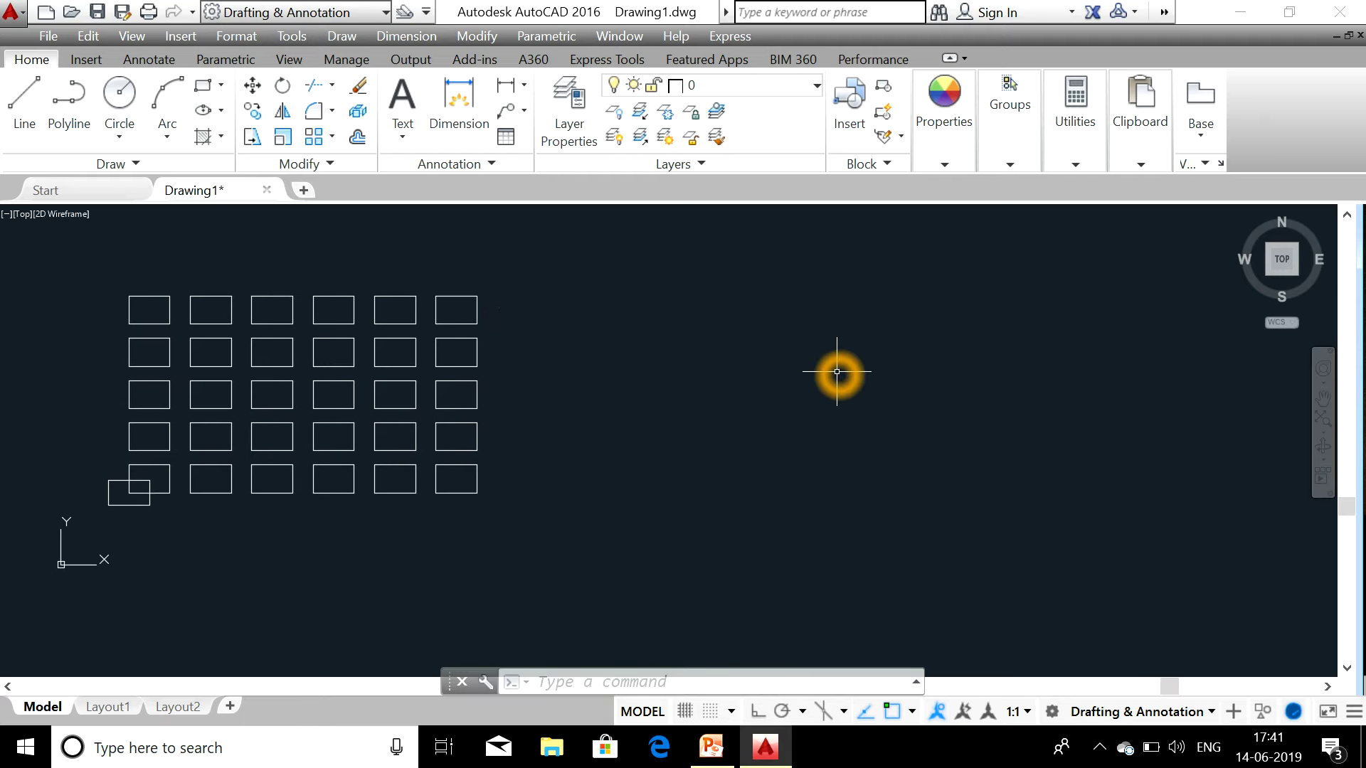
pyautogui.write('c')
pyautogui.press('Return')
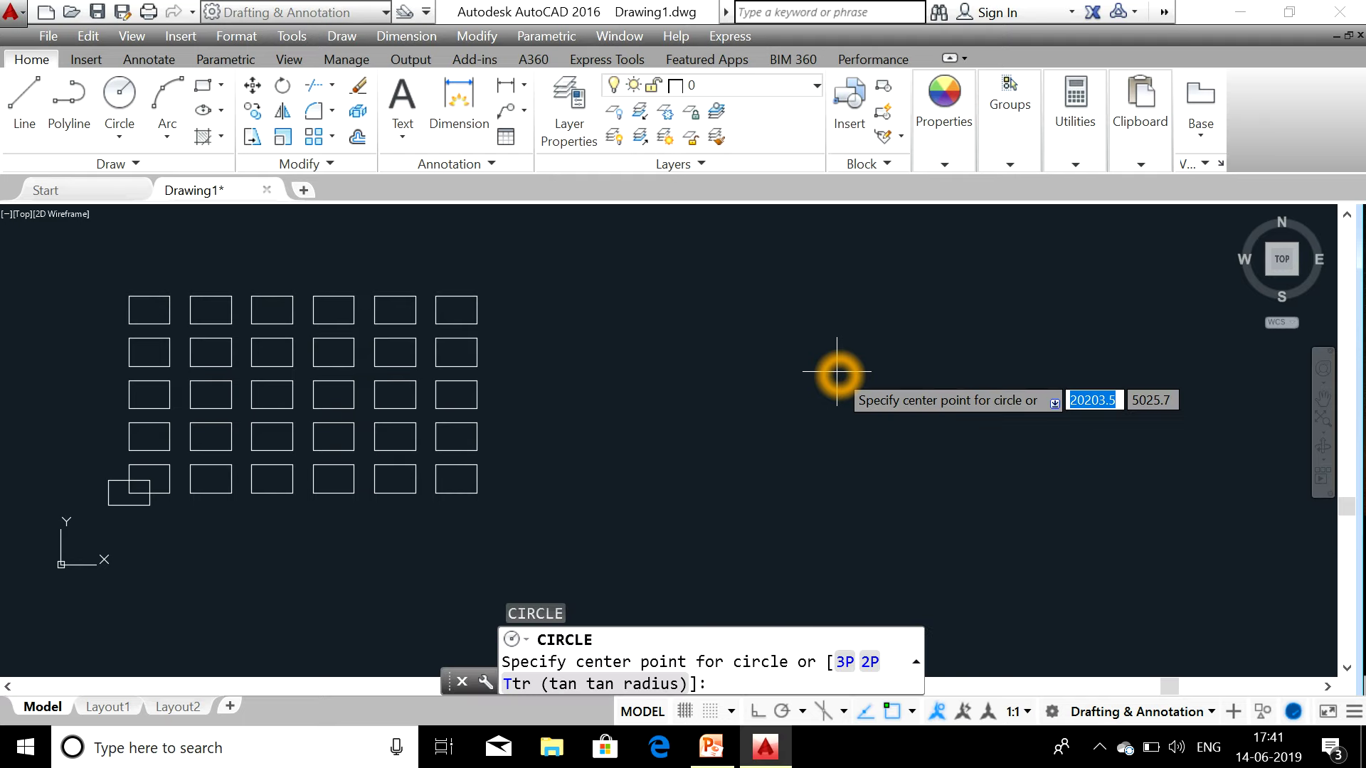
pyautogui.click(881, 396)
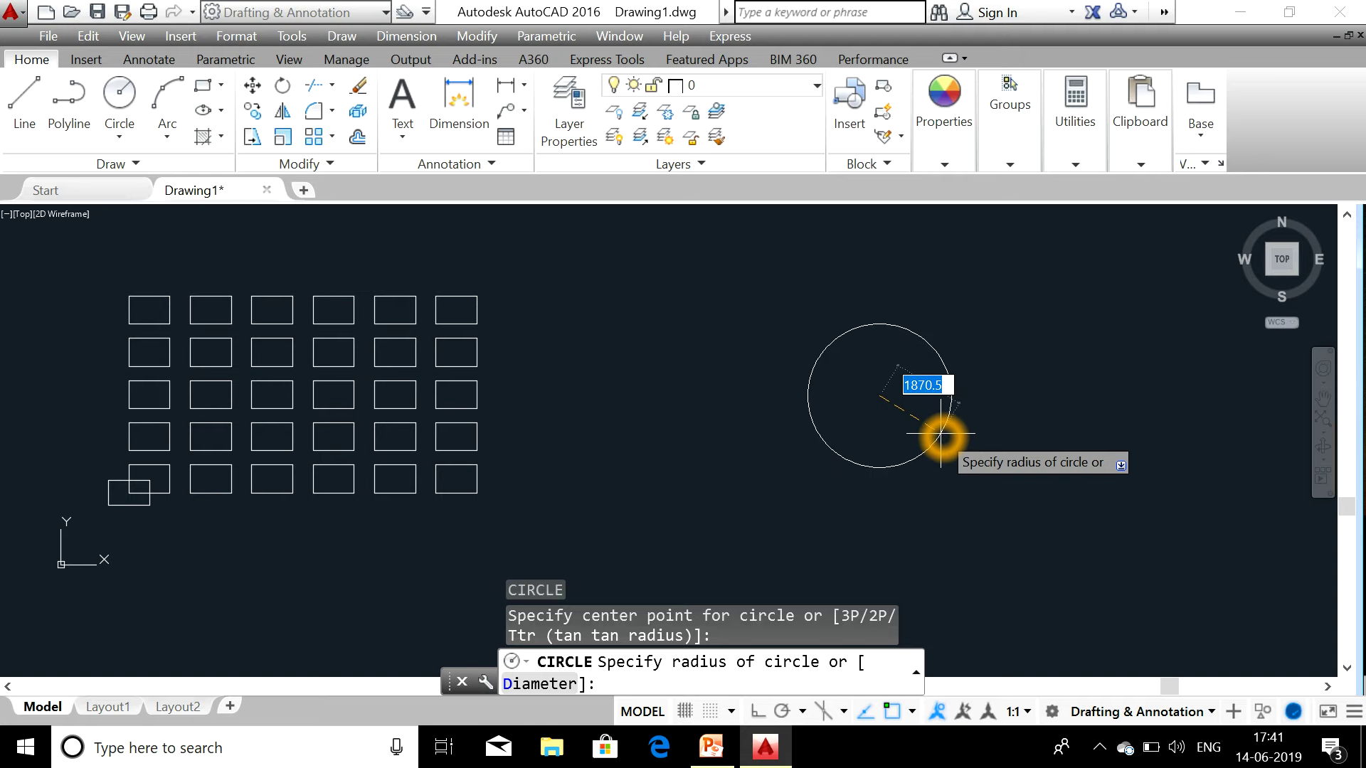
pyautogui.click(941, 436)
pyautogui.press('Return')
pyautogui.press('Return')
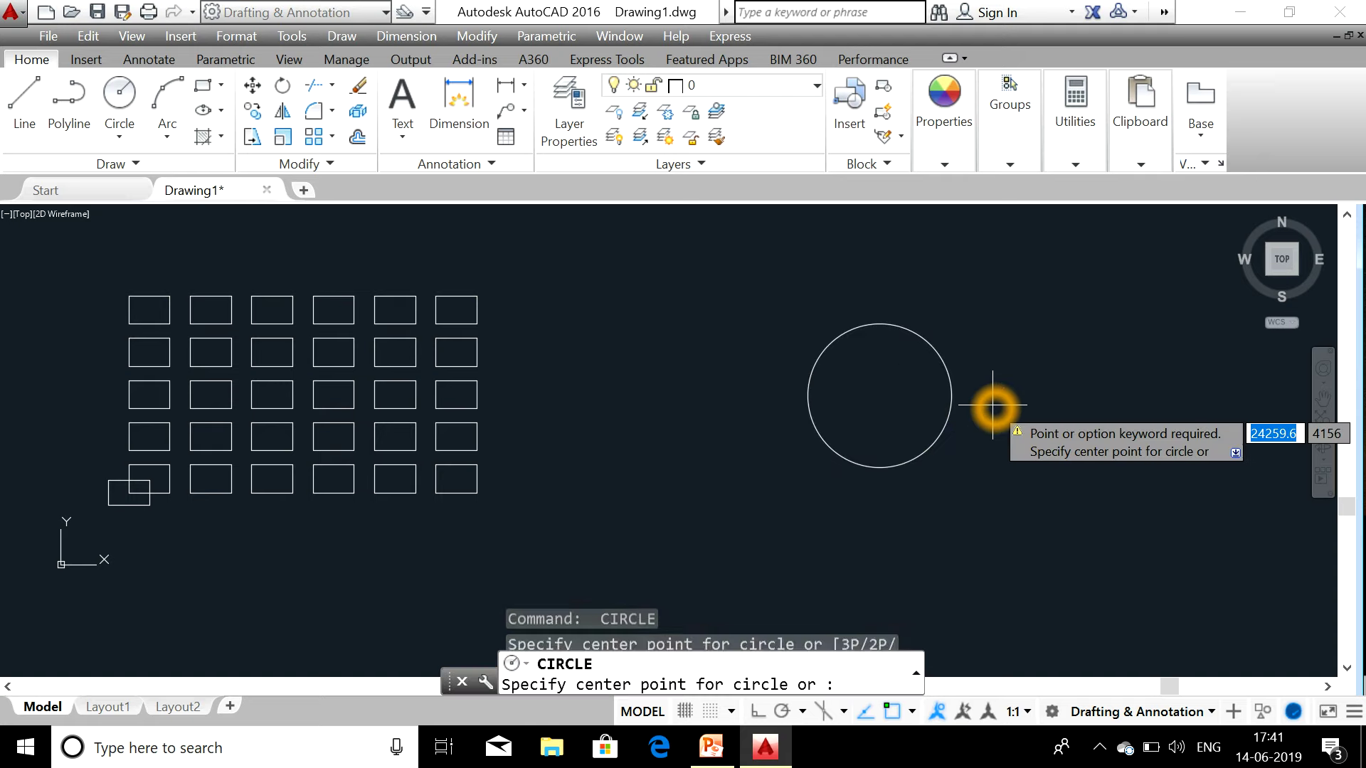
pyautogui.click(881, 397)
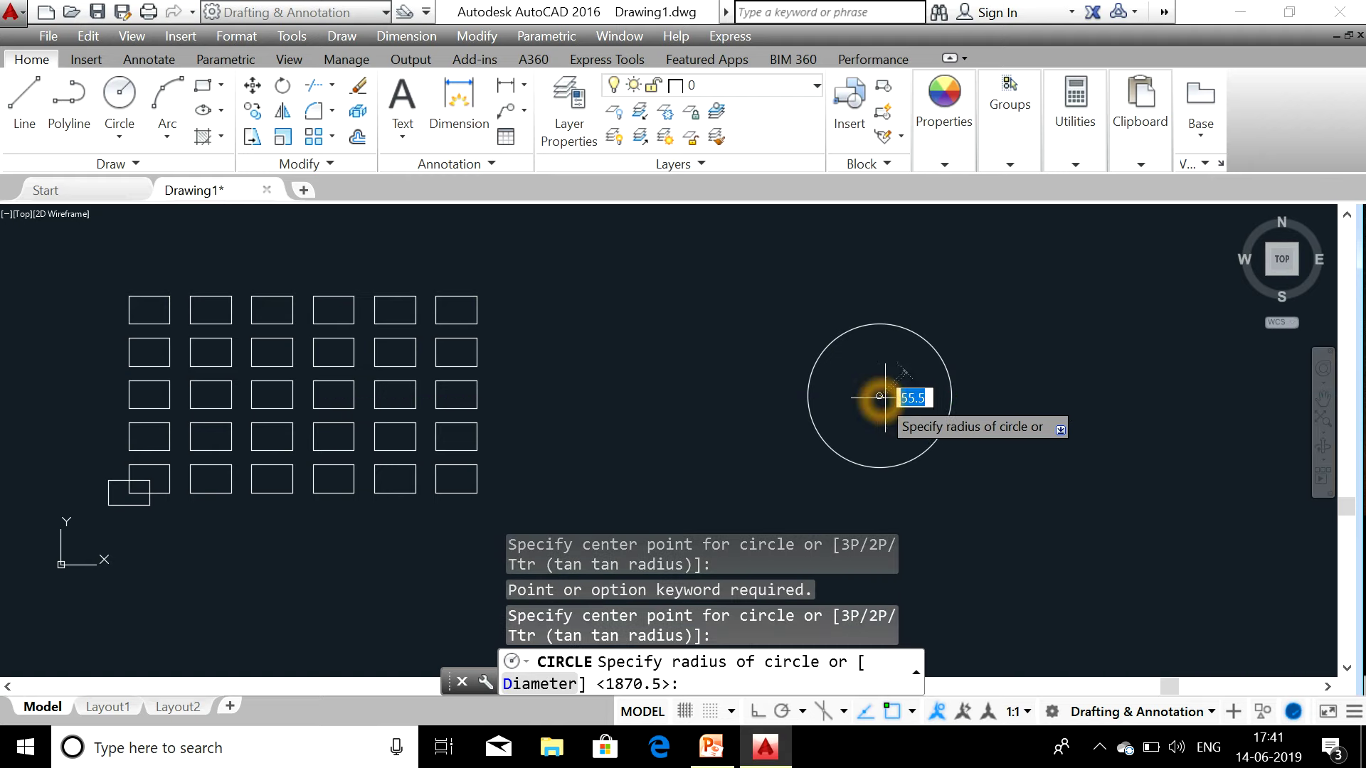
pyautogui.click(986, 404)
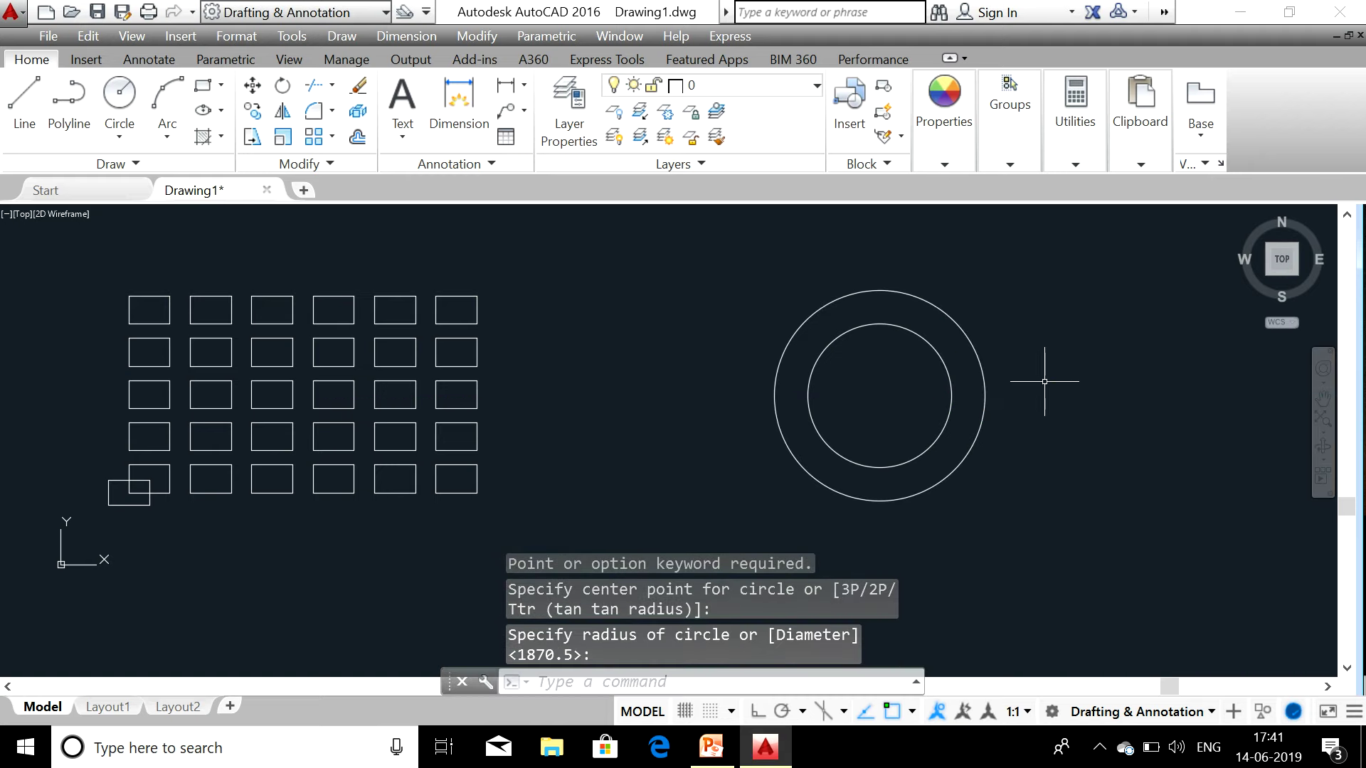
pyautogui.press('Escape')
pyautogui.press('Escape')
pyautogui.press('Escape')
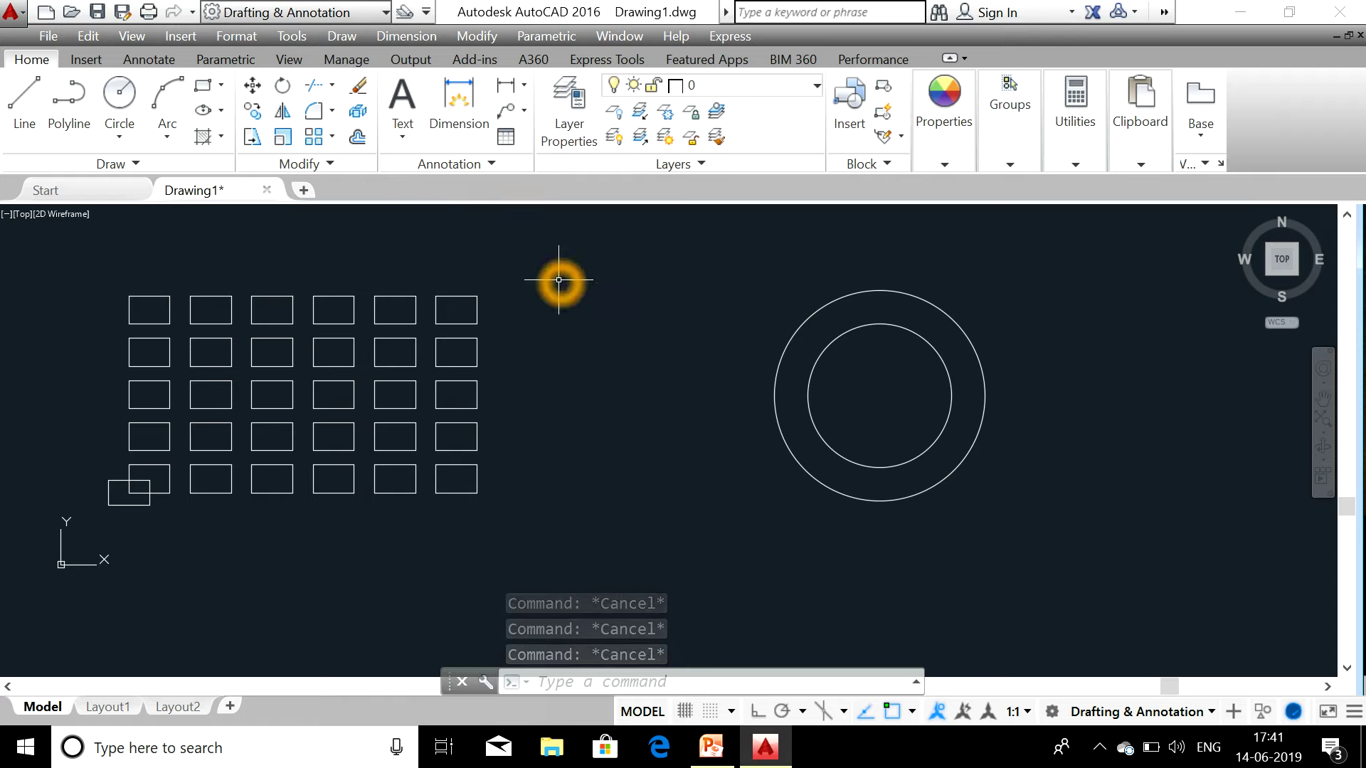
# Start a polar array of the outer circle centred on the circles' shared centre
pyautogui.write('arr')
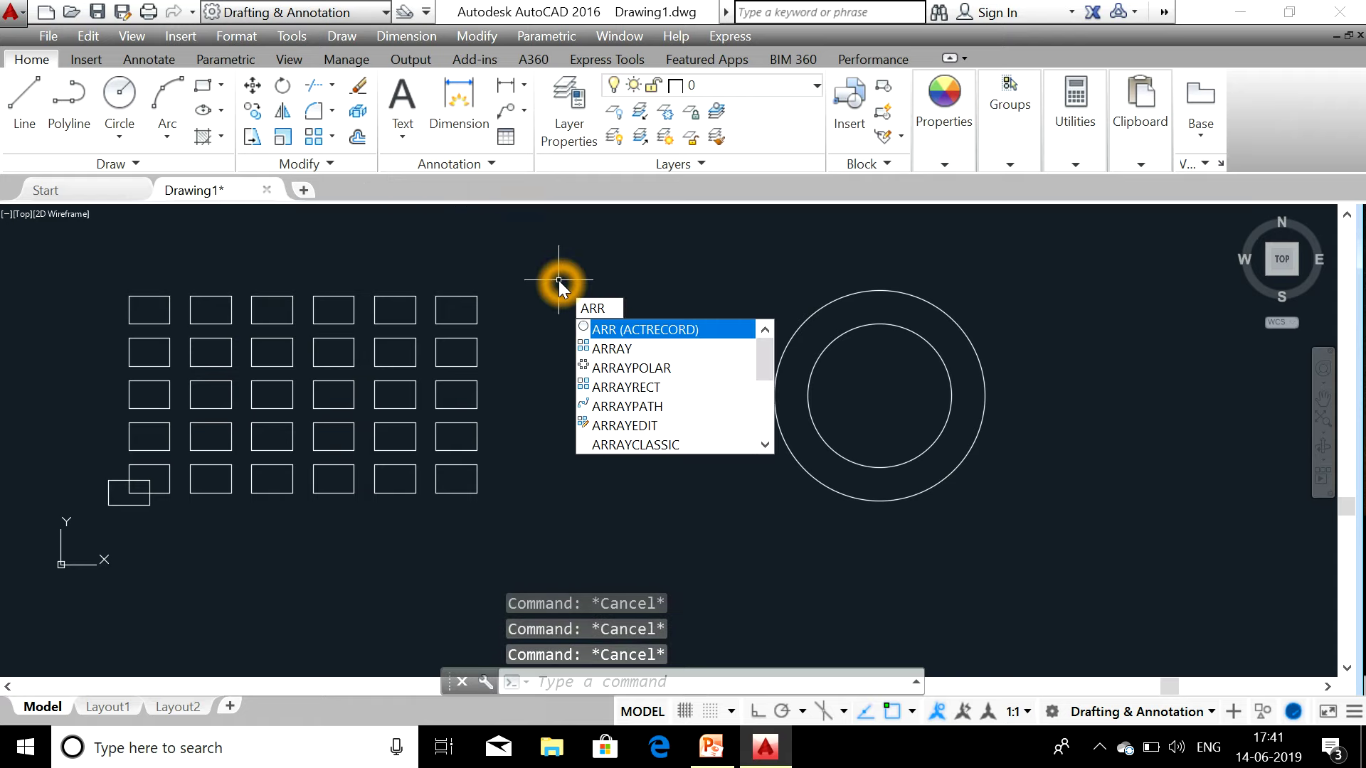
pyautogui.press('Down')
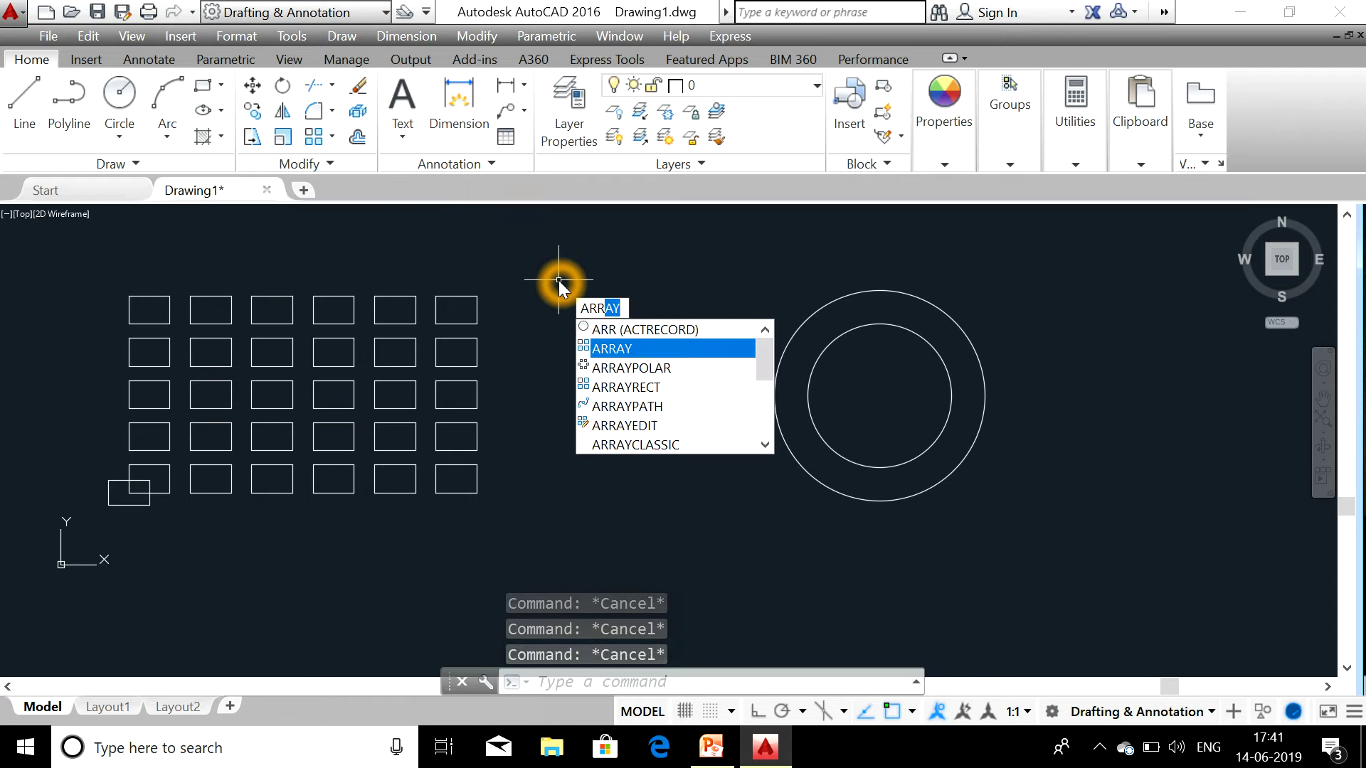
pyautogui.press('Return')
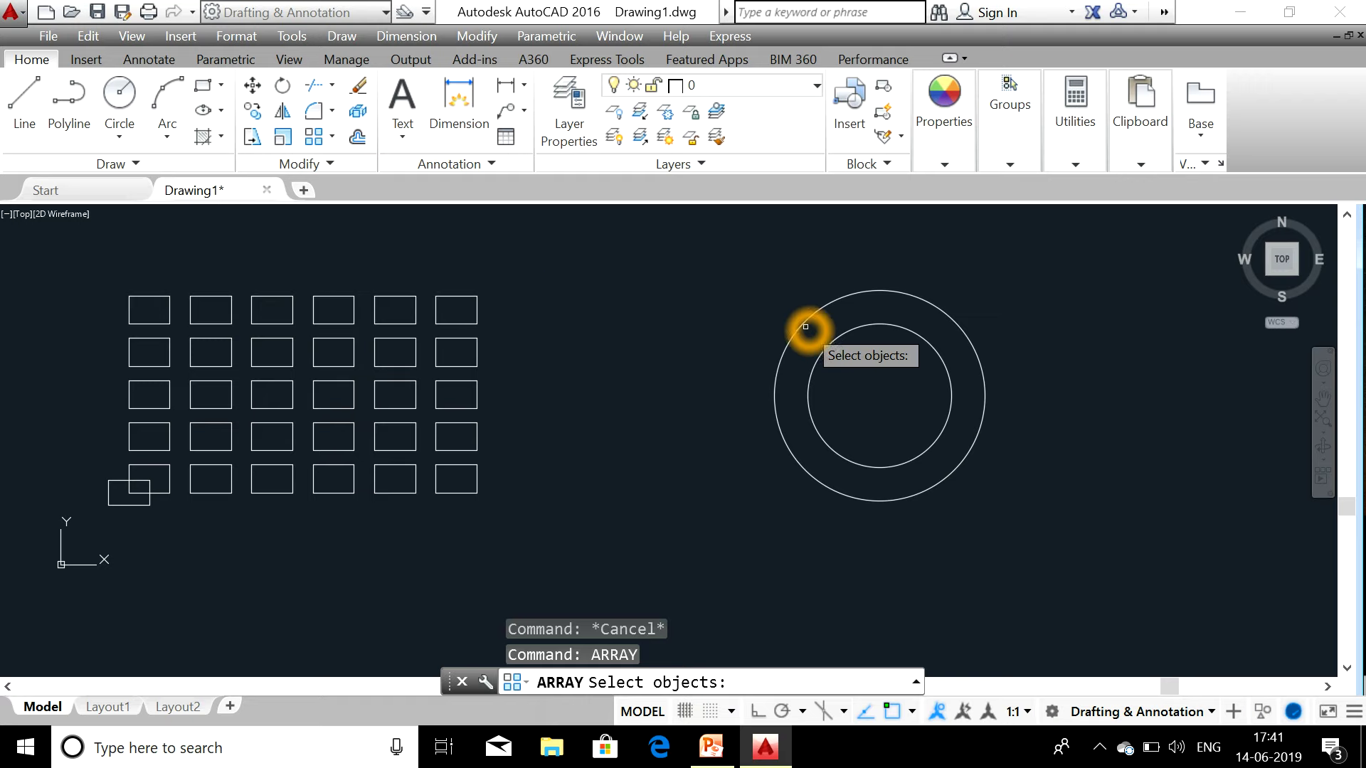
pyautogui.click(803, 327)
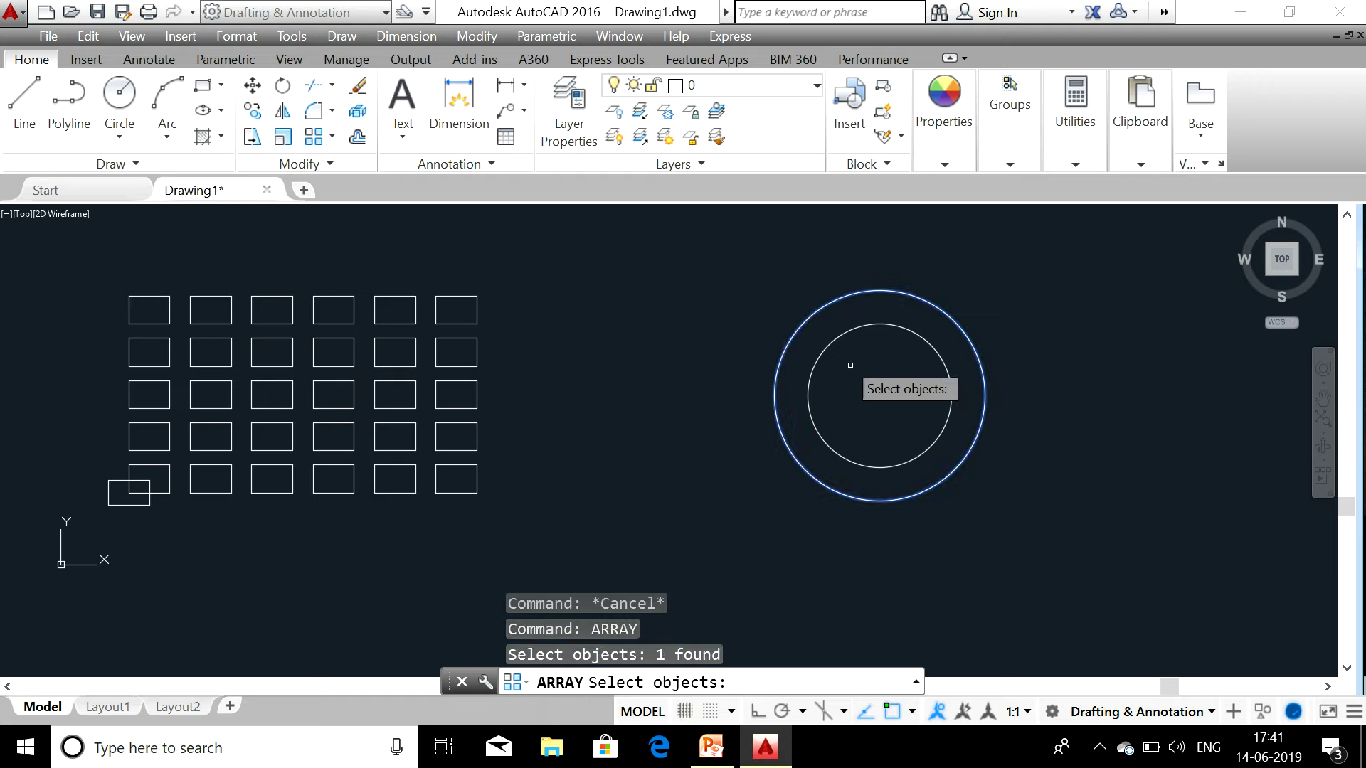
pyautogui.rightClick(883, 400)
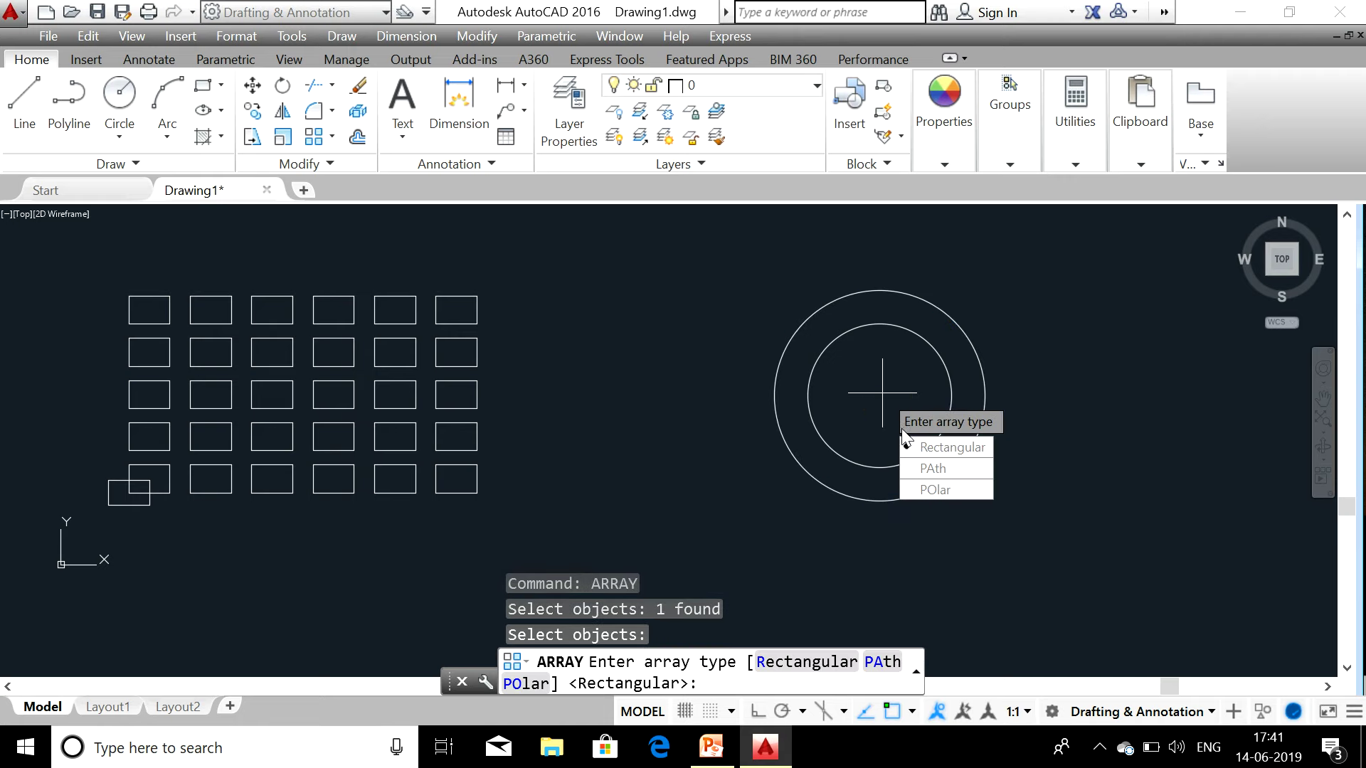
pyautogui.click(923, 494)
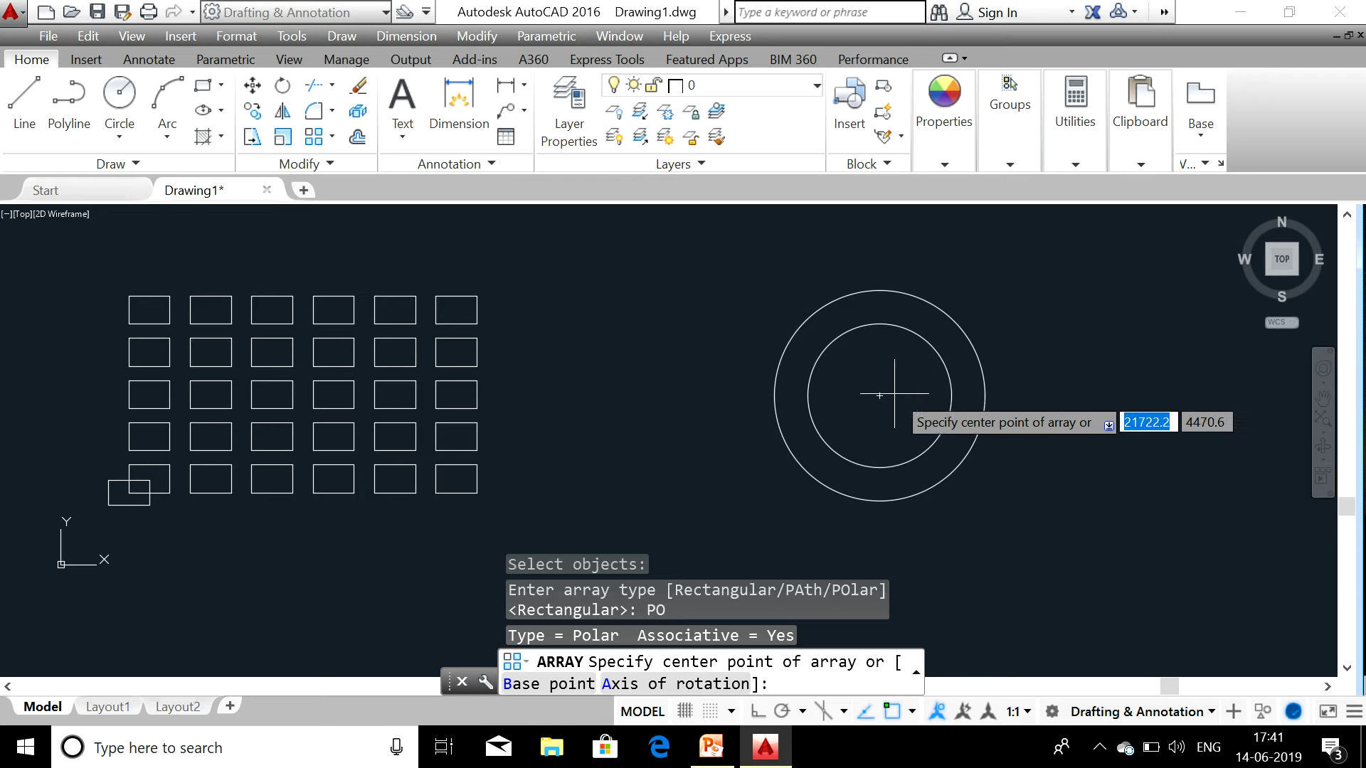
pyautogui.click(880, 396)
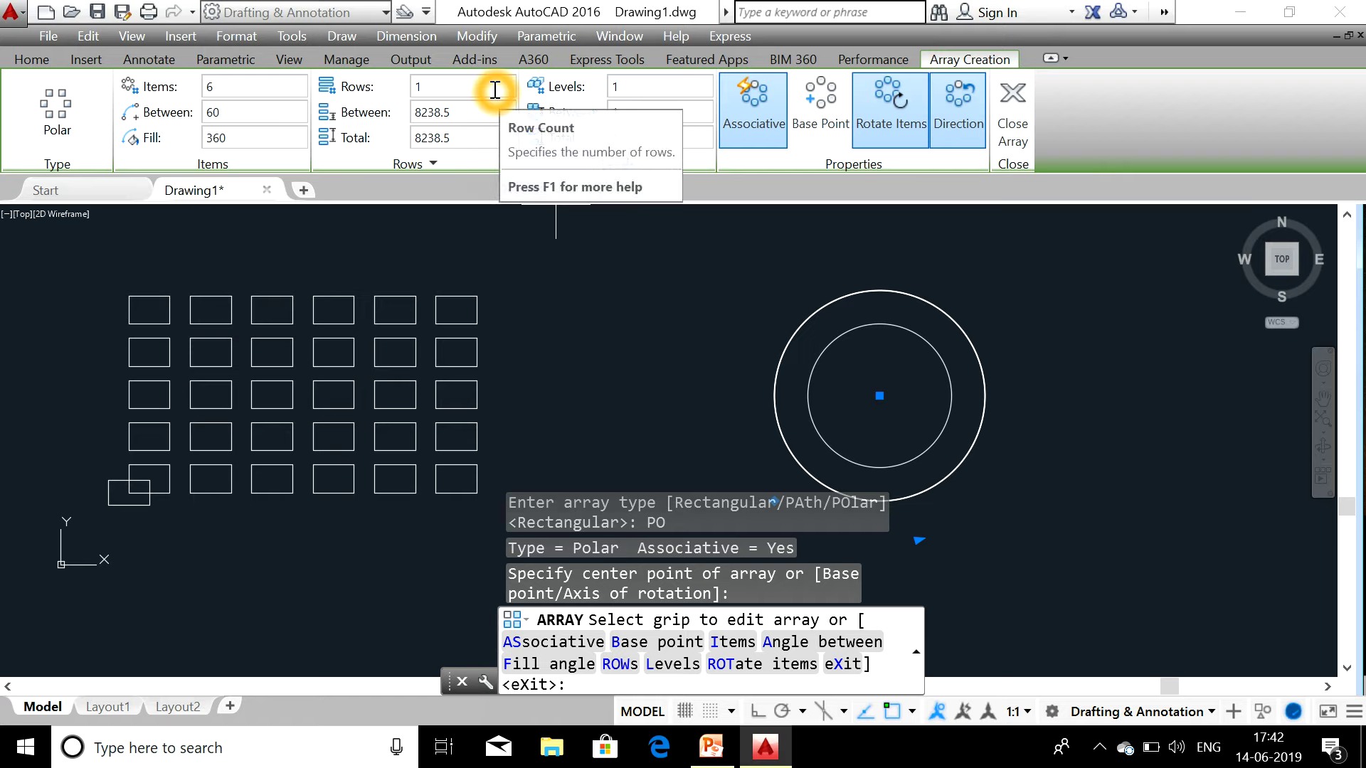
# Set the polar circle array to 5 rows and close the array
pyautogui.click(495, 90)
pyautogui.write('5')
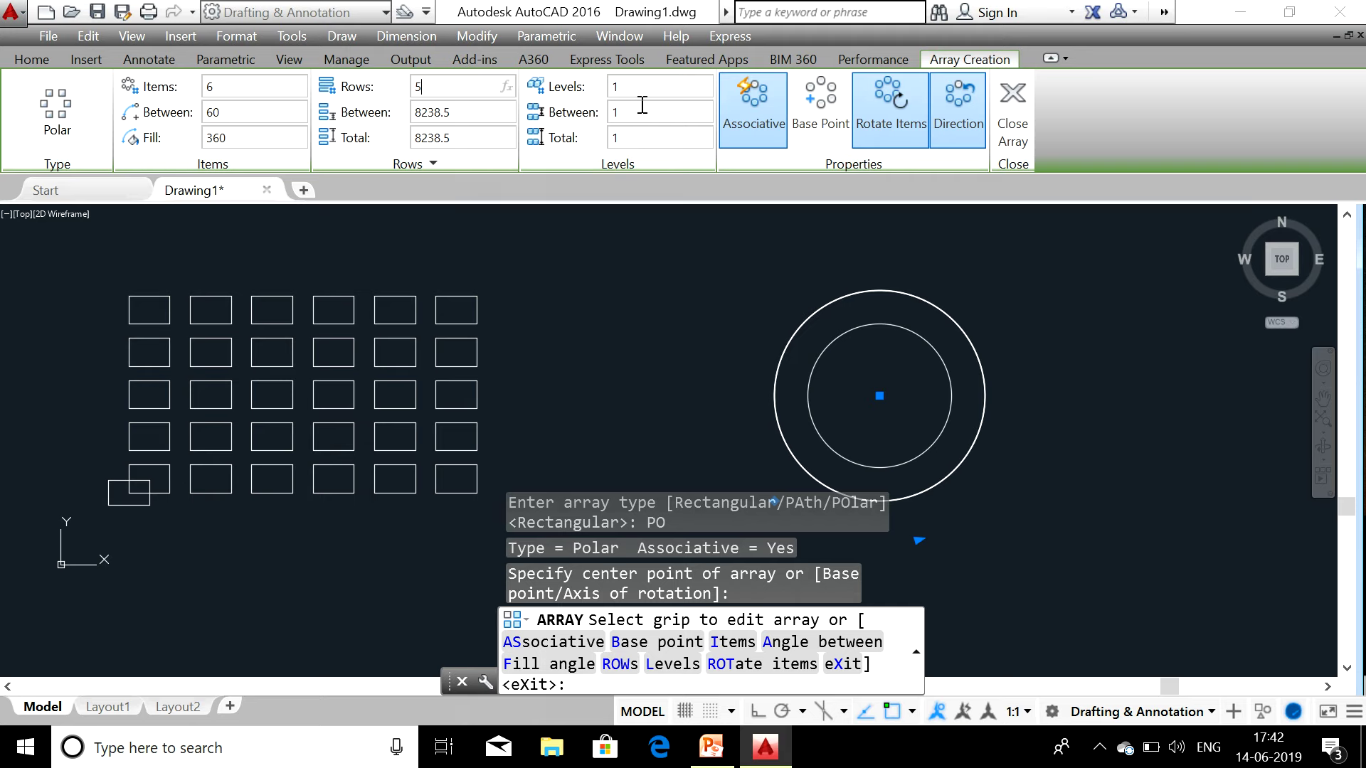
pyautogui.press('Return')
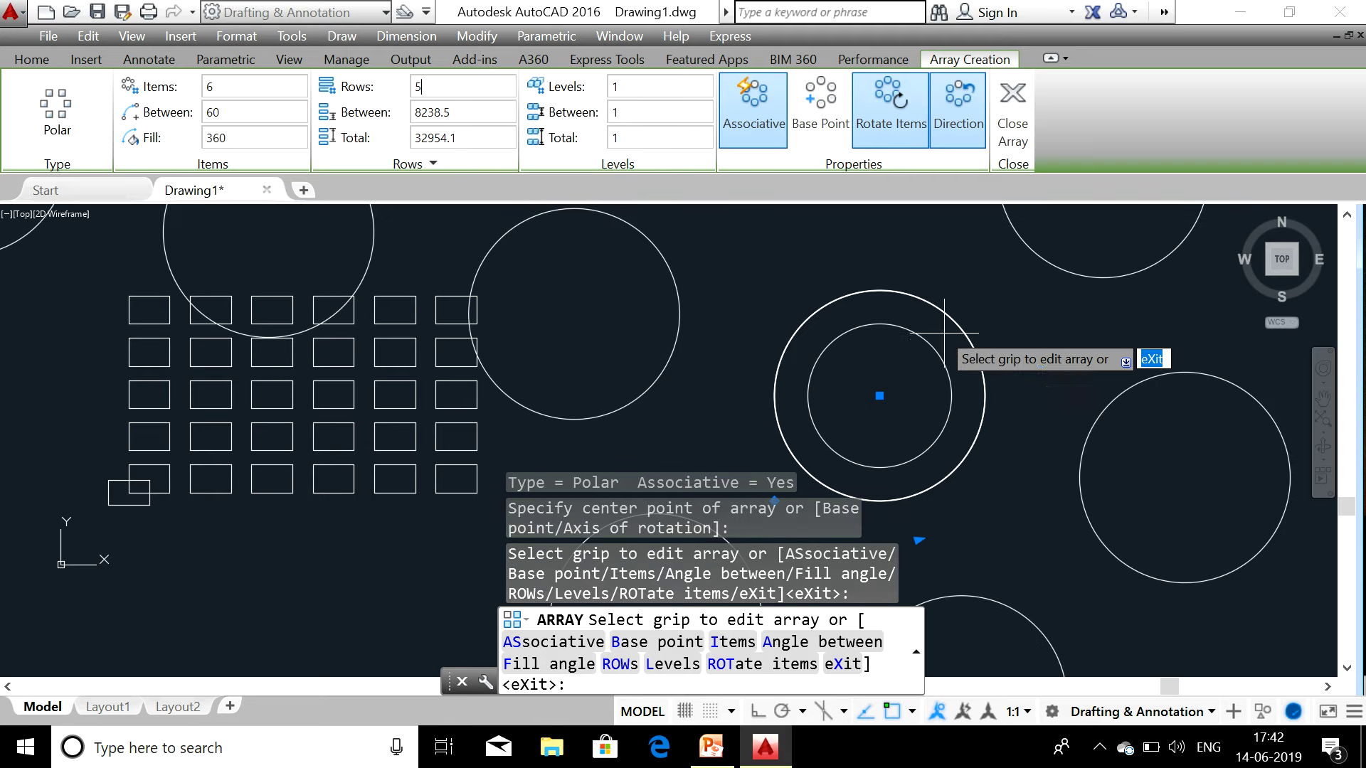
pyautogui.scroll(-3, 1009, 346)
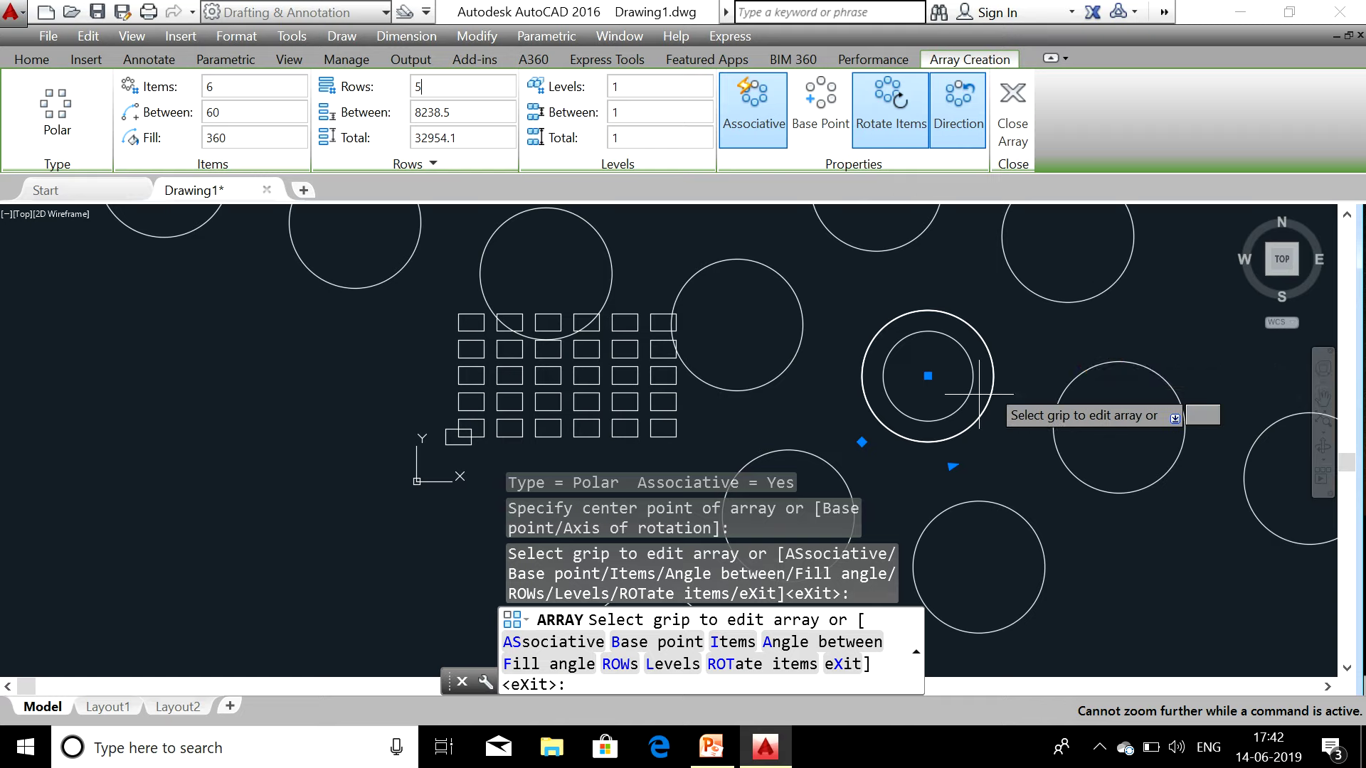
pyautogui.scroll(3, 320, 394)
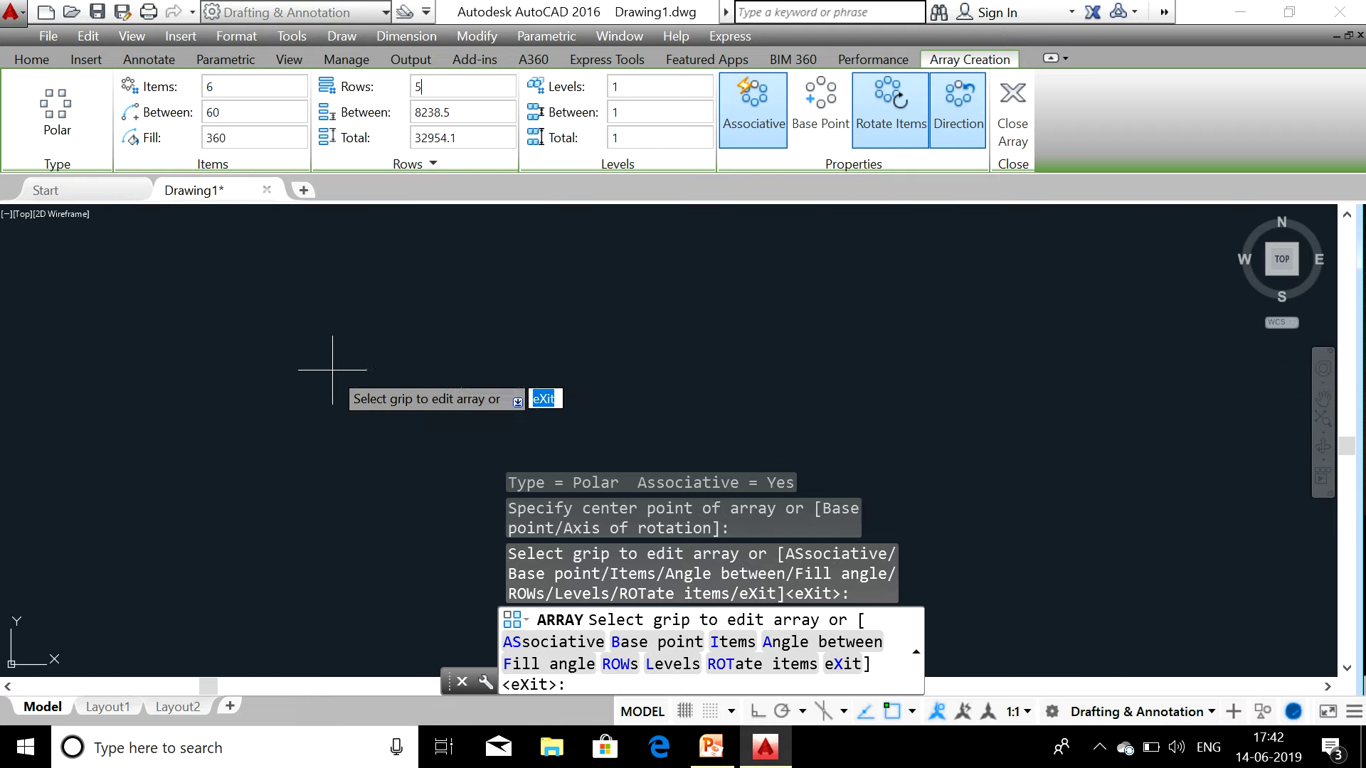
pyautogui.scroll(-3, 342, 348)
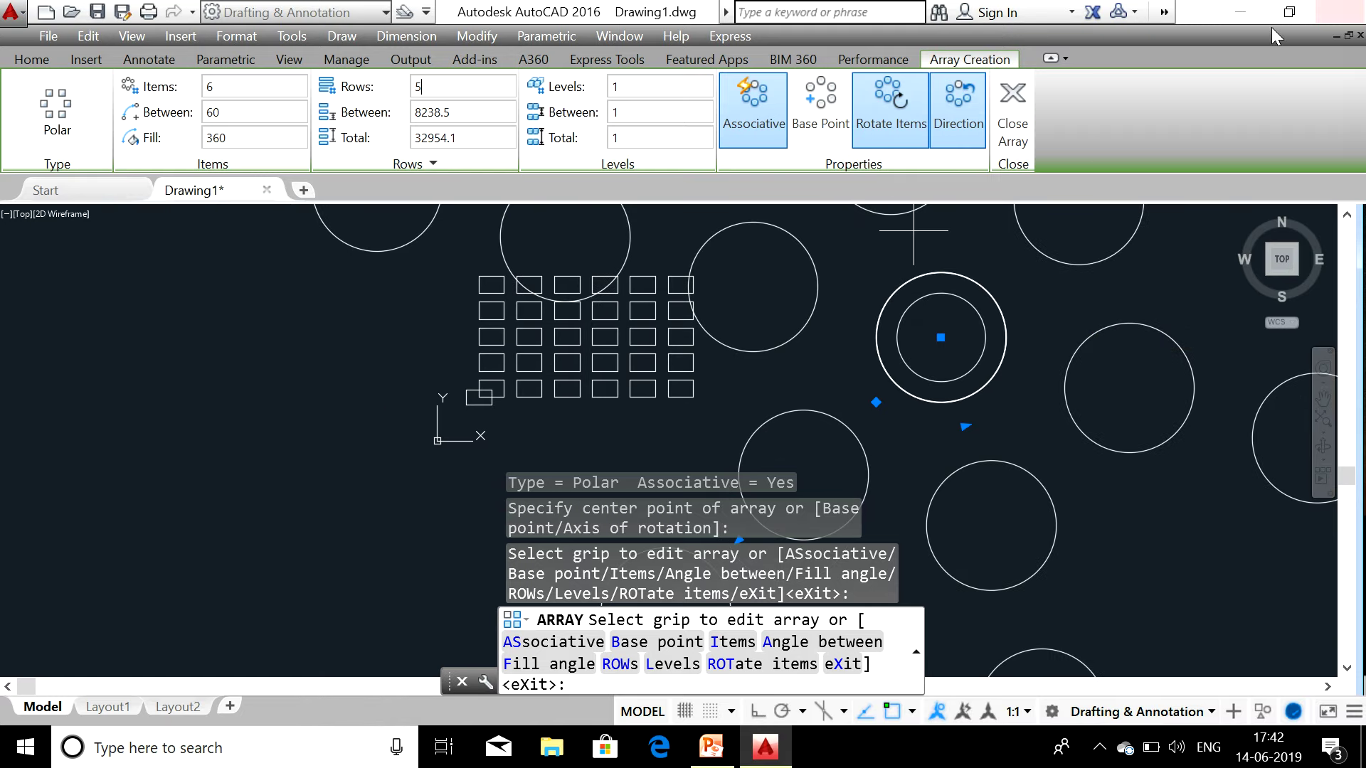
pyautogui.click(1017, 121)
pyautogui.moveTo(1009, 107)
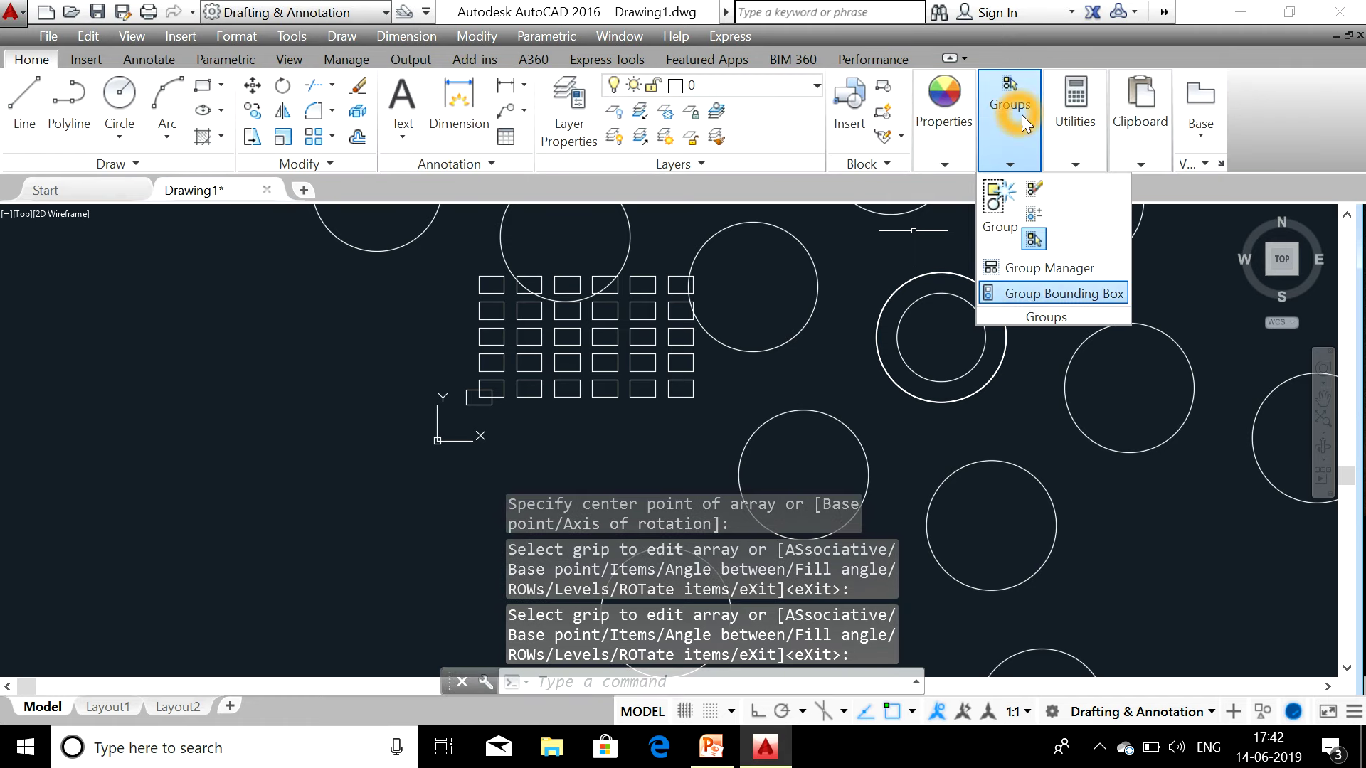
# Dismiss the leftover options and pan to view the whole circle array
pyautogui.click(1147, 488)
pyautogui.scroll(-3, 1104, 358)
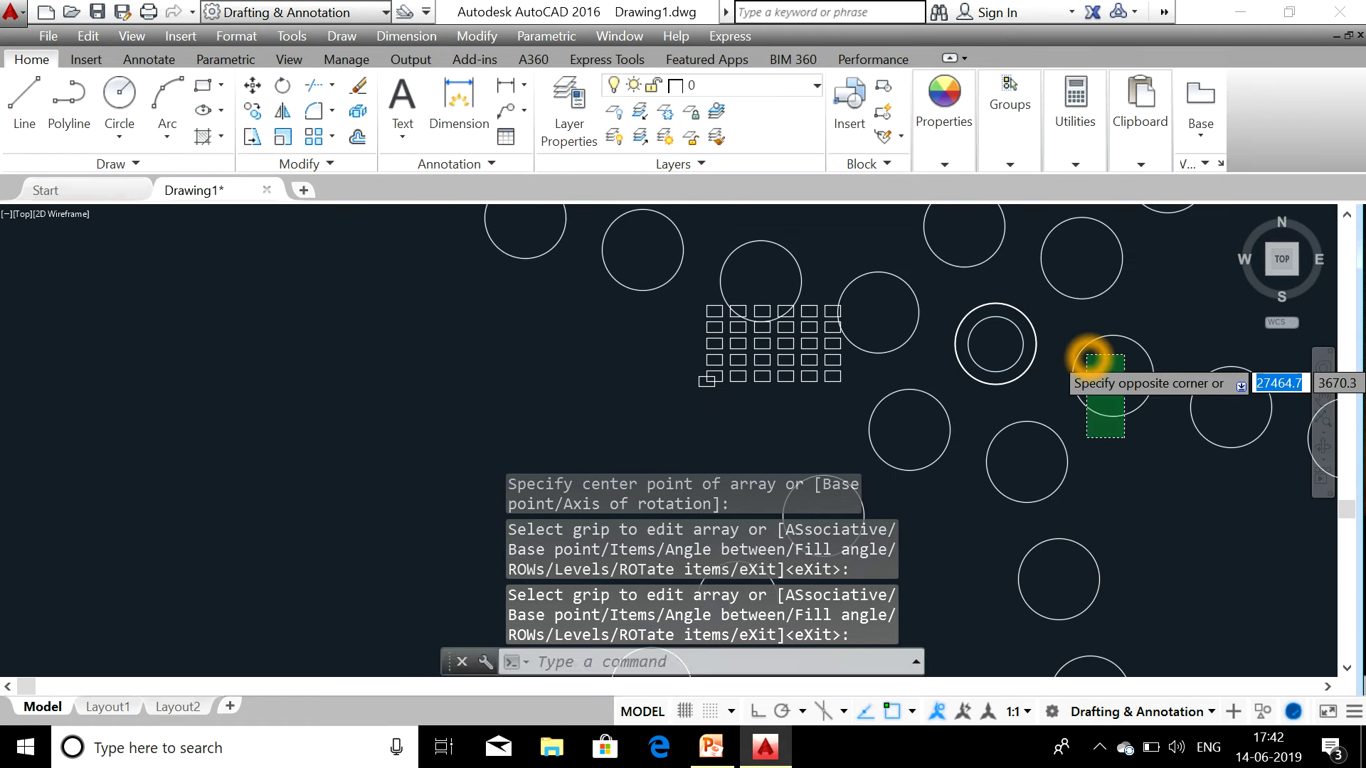
pyautogui.scroll(-2, 1105, 358)
pyautogui.moveTo(1167, 348)
pyautogui.mouseDown(button='middle')
pyautogui.moveTo(750, 473)
pyautogui.moveTo(407, 450)
pyautogui.mouseUp(button='middle')
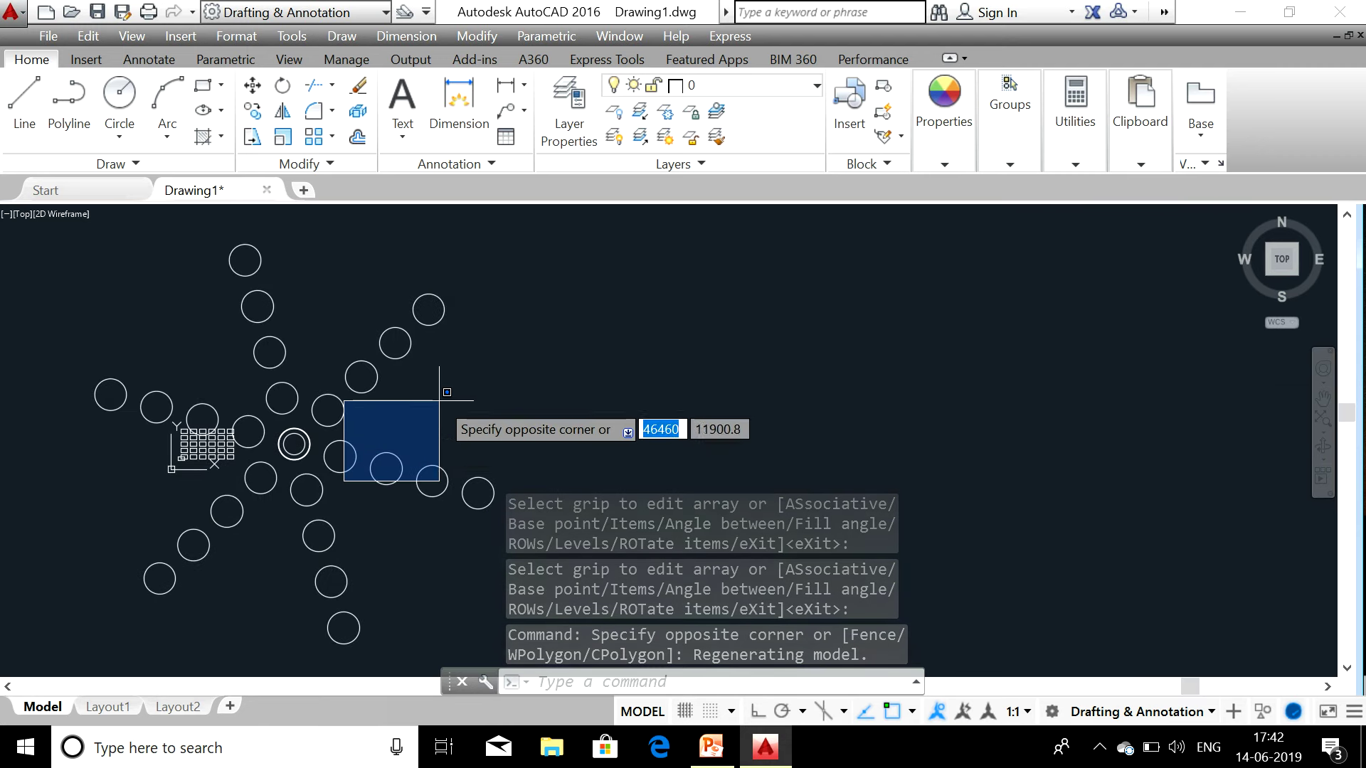
pyautogui.click(493, 363)
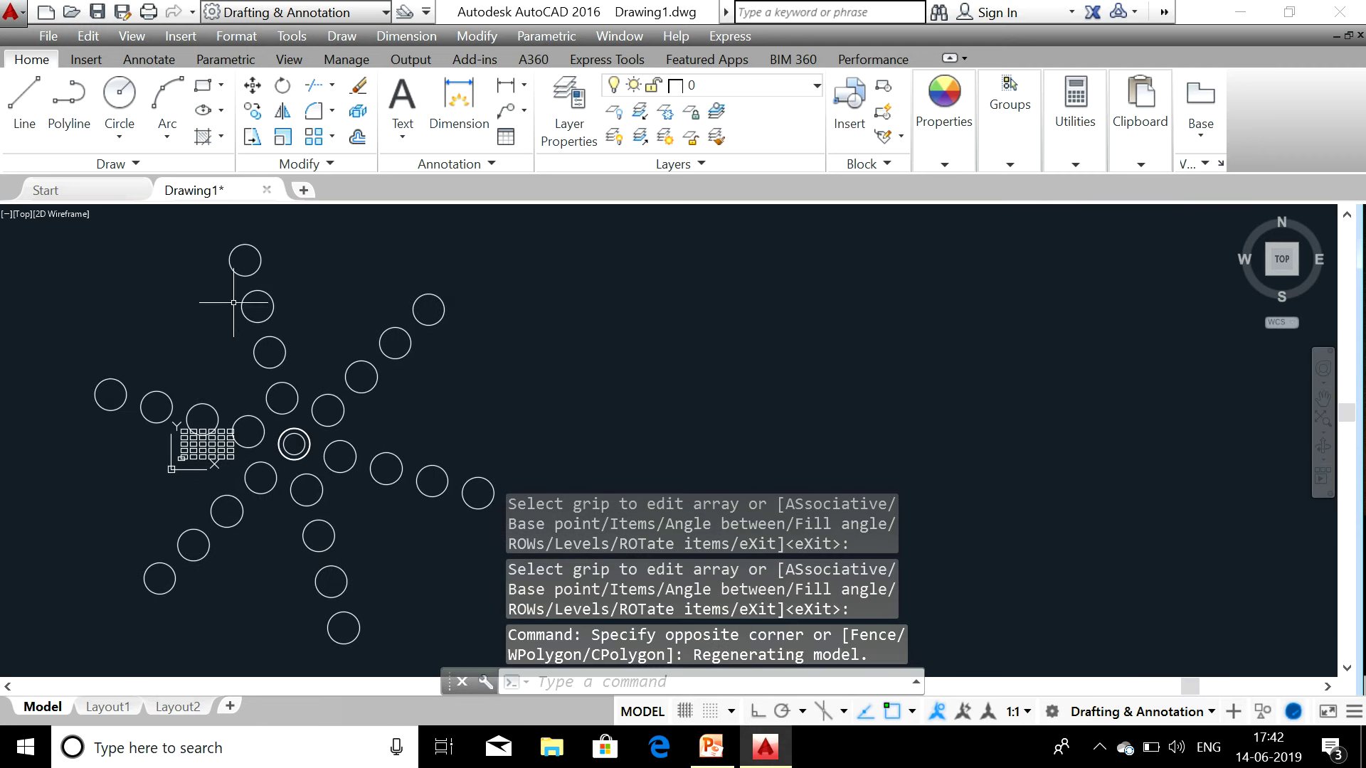
pyautogui.click(91, 240)
pyautogui.click(424, 415)
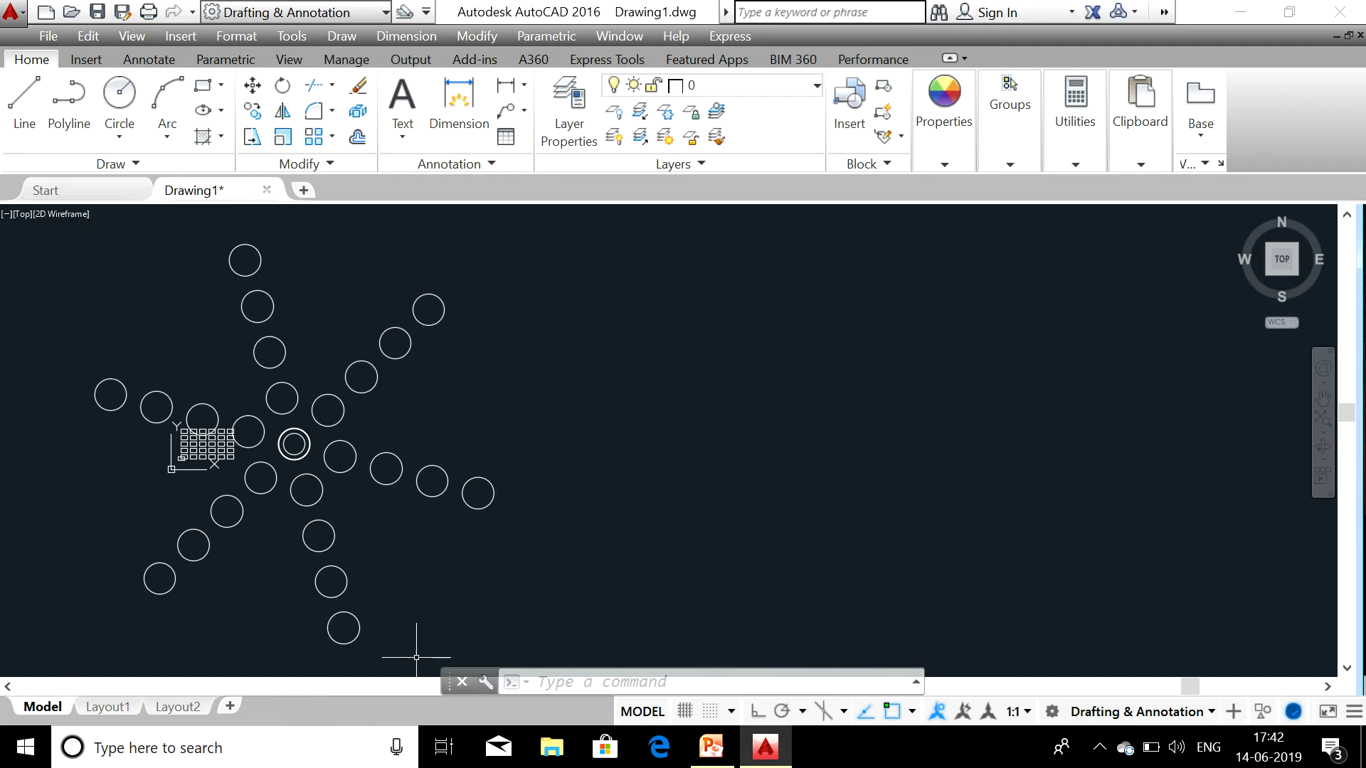
# Draw a large circle to the right of the circle array
pyautogui.click(107, 396)
pyautogui.click(351, 394)
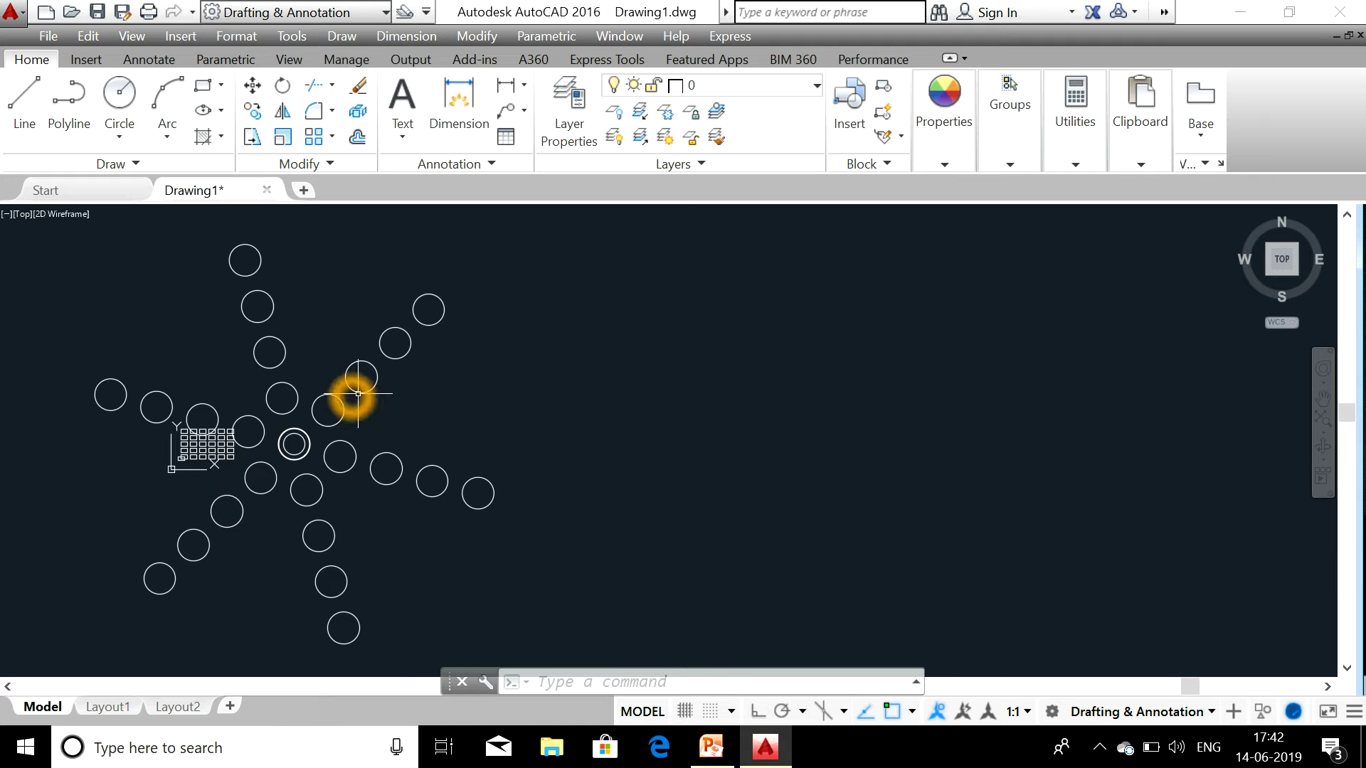
pyautogui.click(600, 342)
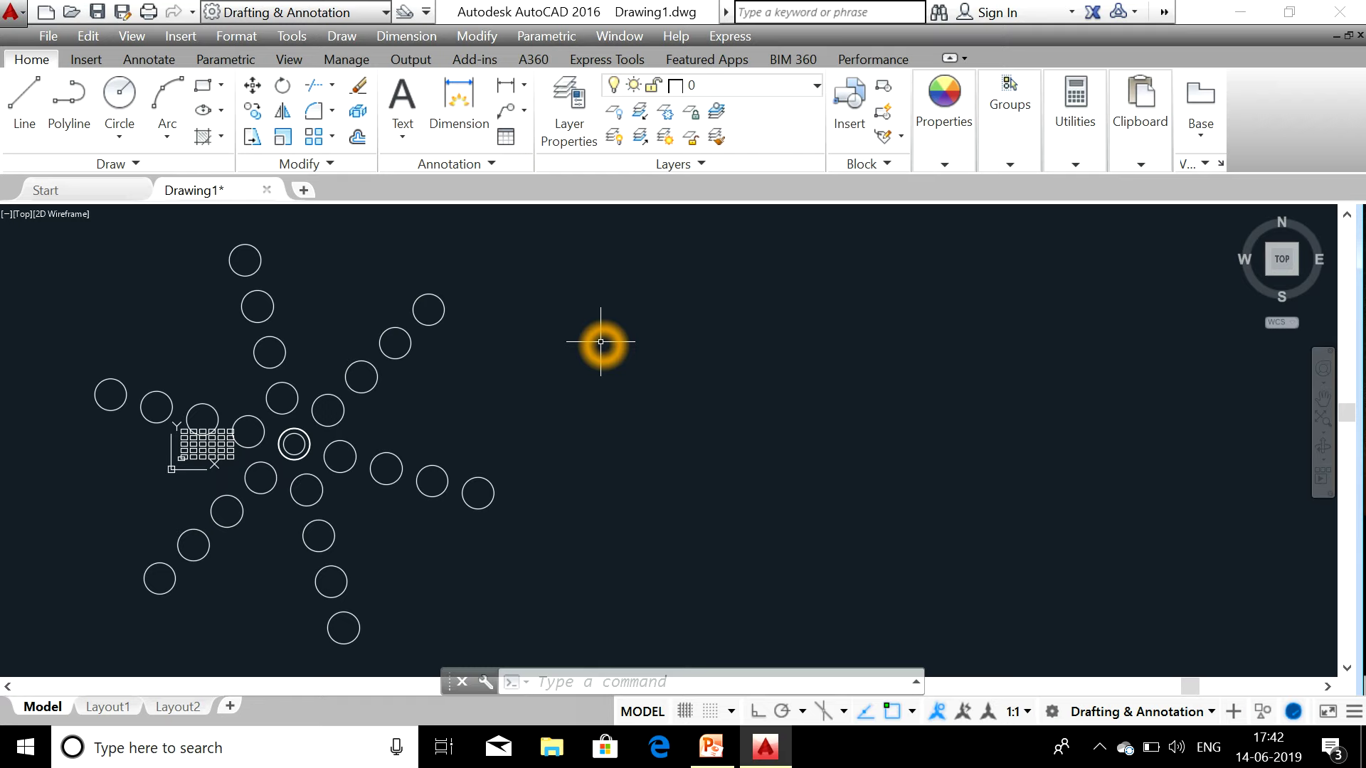
pyautogui.write('c')
pyautogui.press('Return')
pyautogui.click(770, 357)
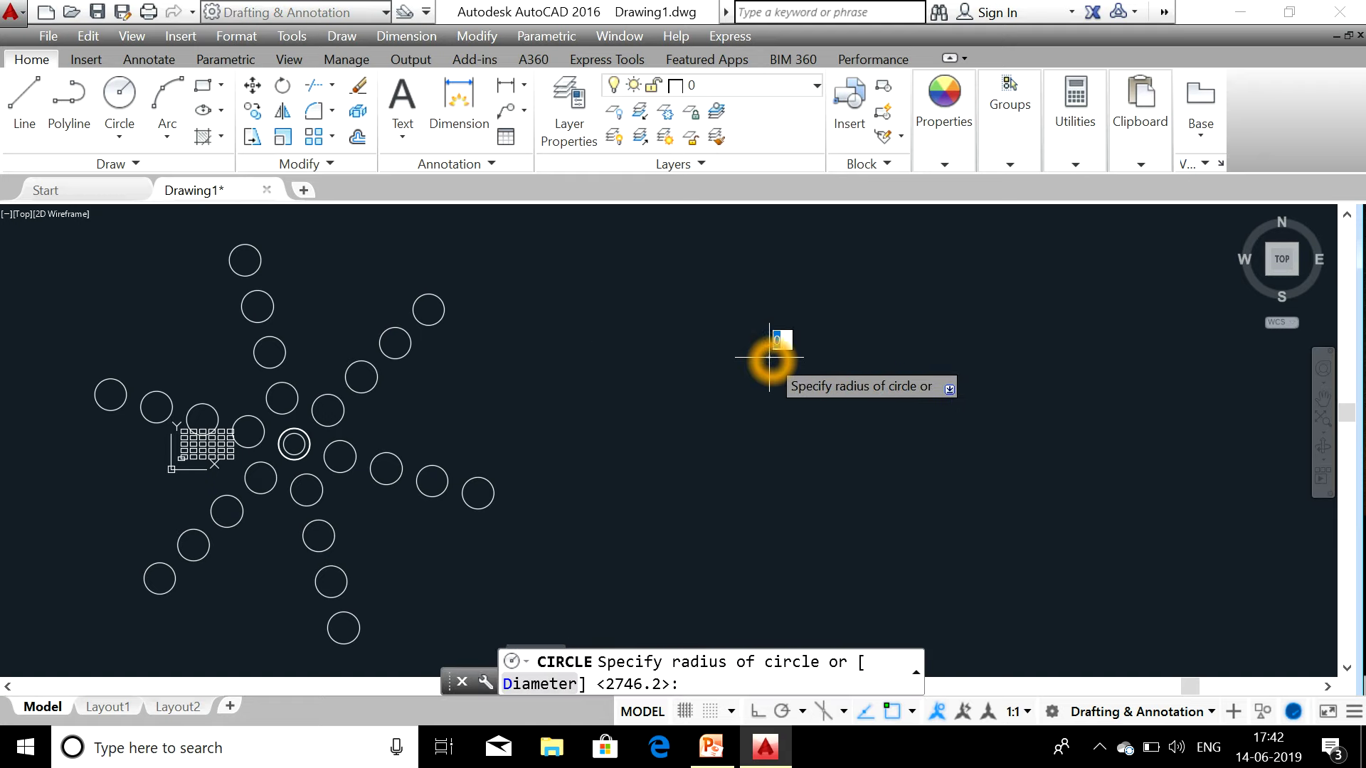
pyautogui.click(872, 427)
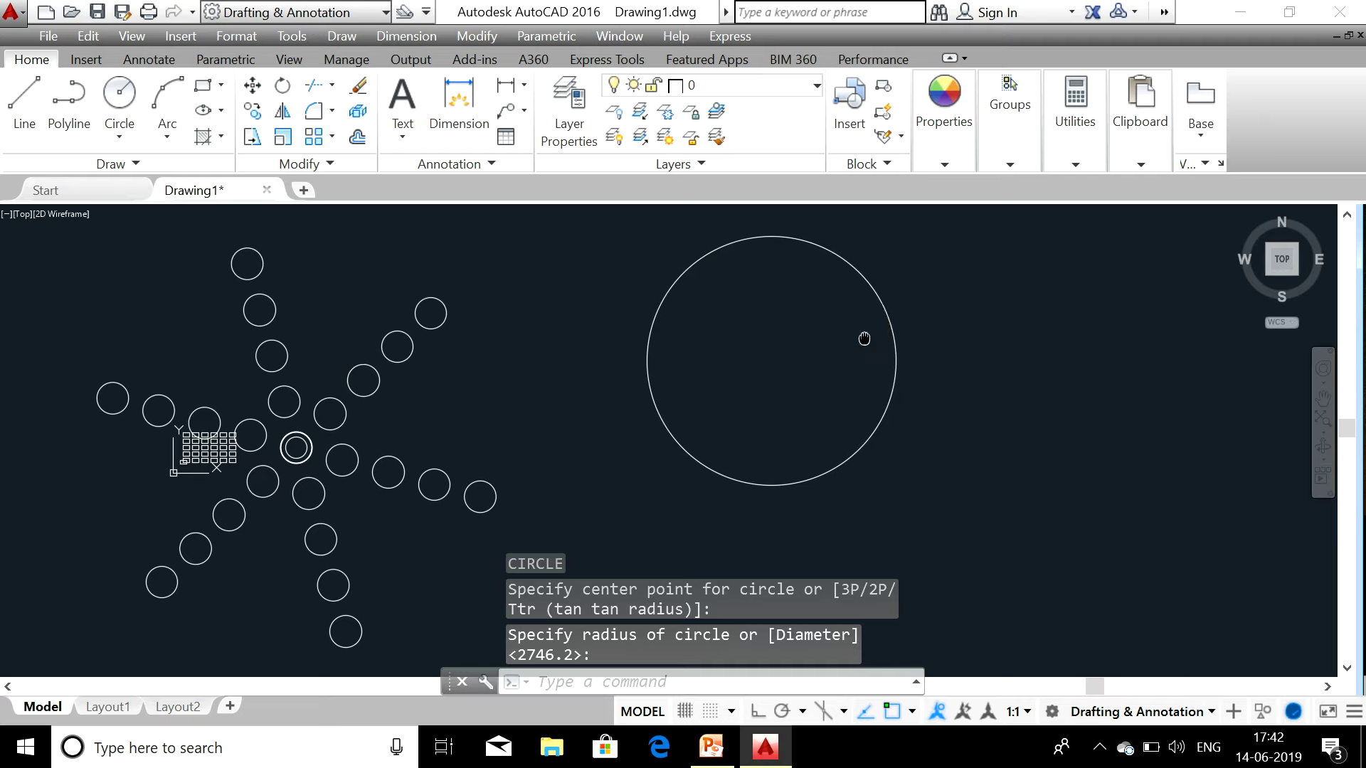
# Draw a small three-point arc just above the large circle's top
pyautogui.moveTo(858, 319); pyautogui.dragTo(872, 458, button='middle')
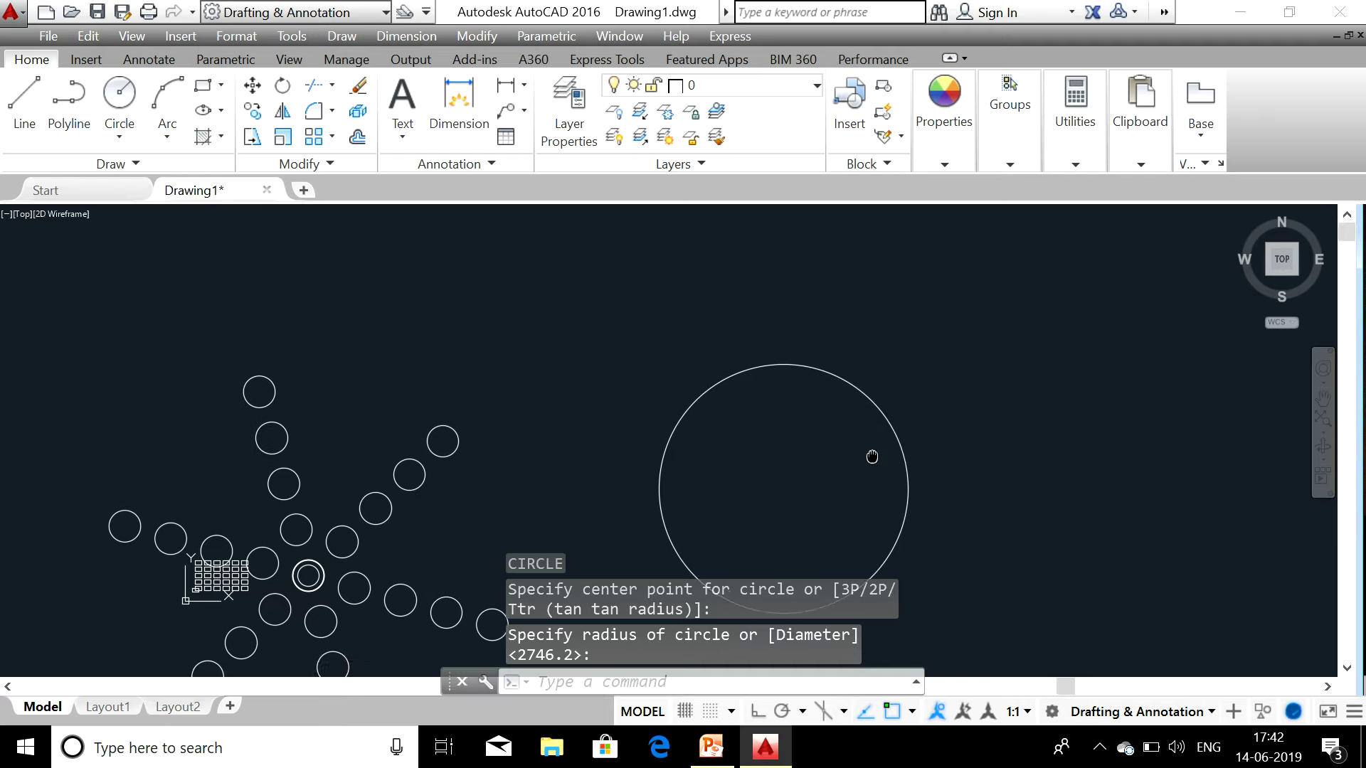
pyautogui.click(168, 96)
pyautogui.click(723, 360)
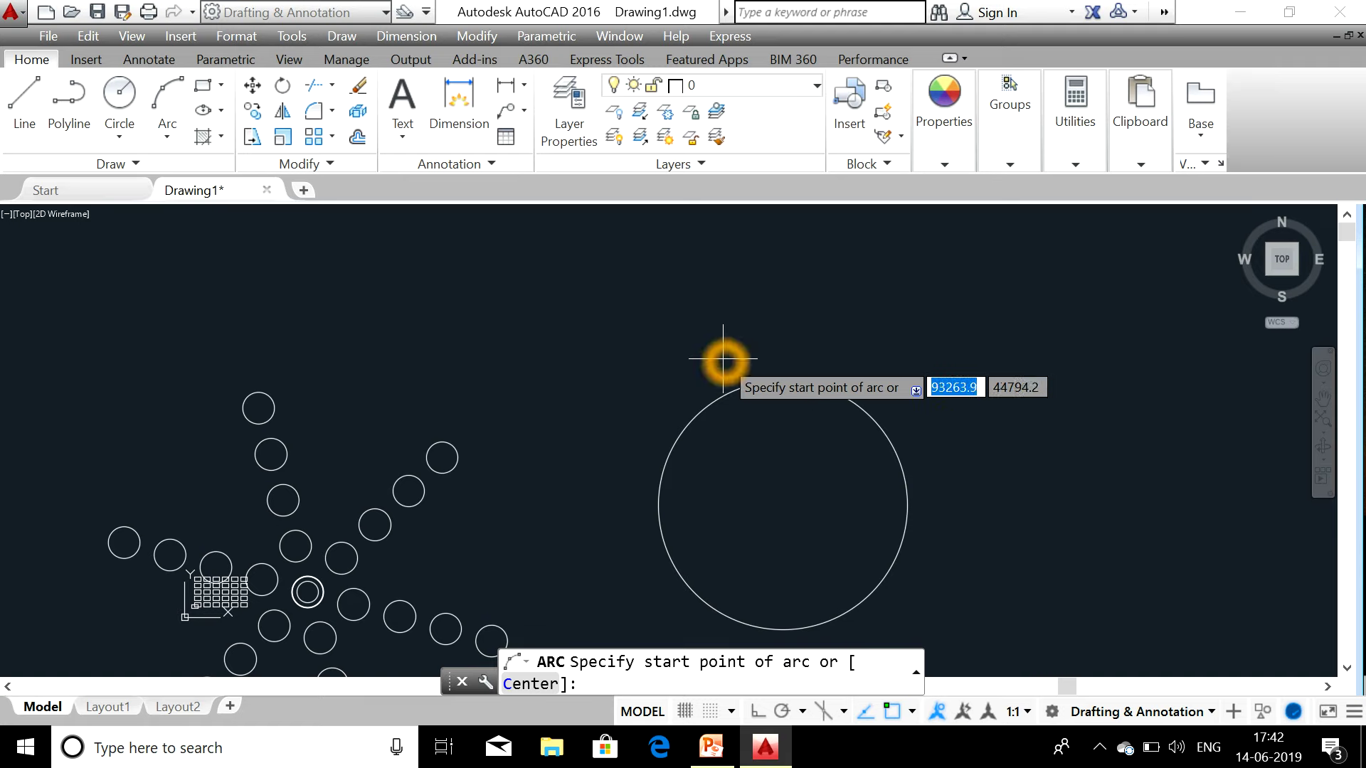
pyautogui.click(751, 344)
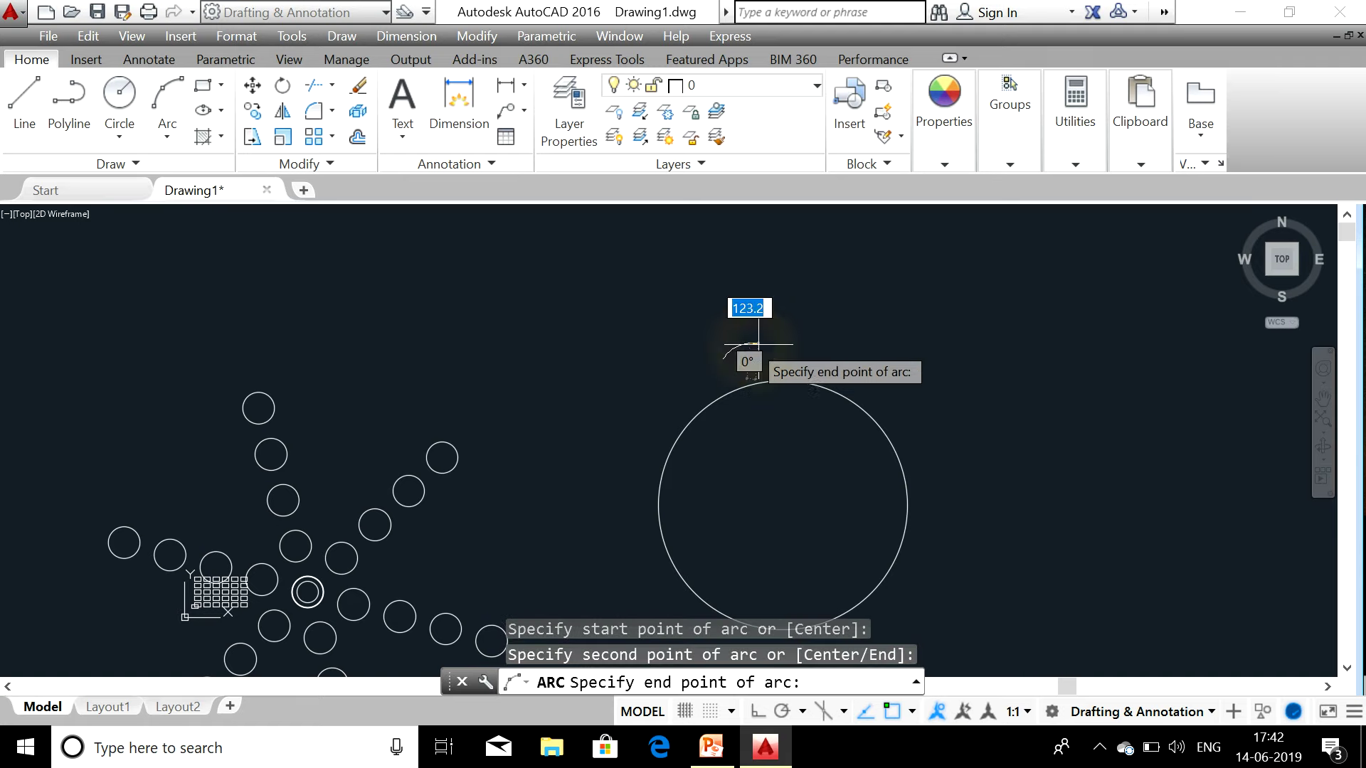
pyautogui.click(783, 344)
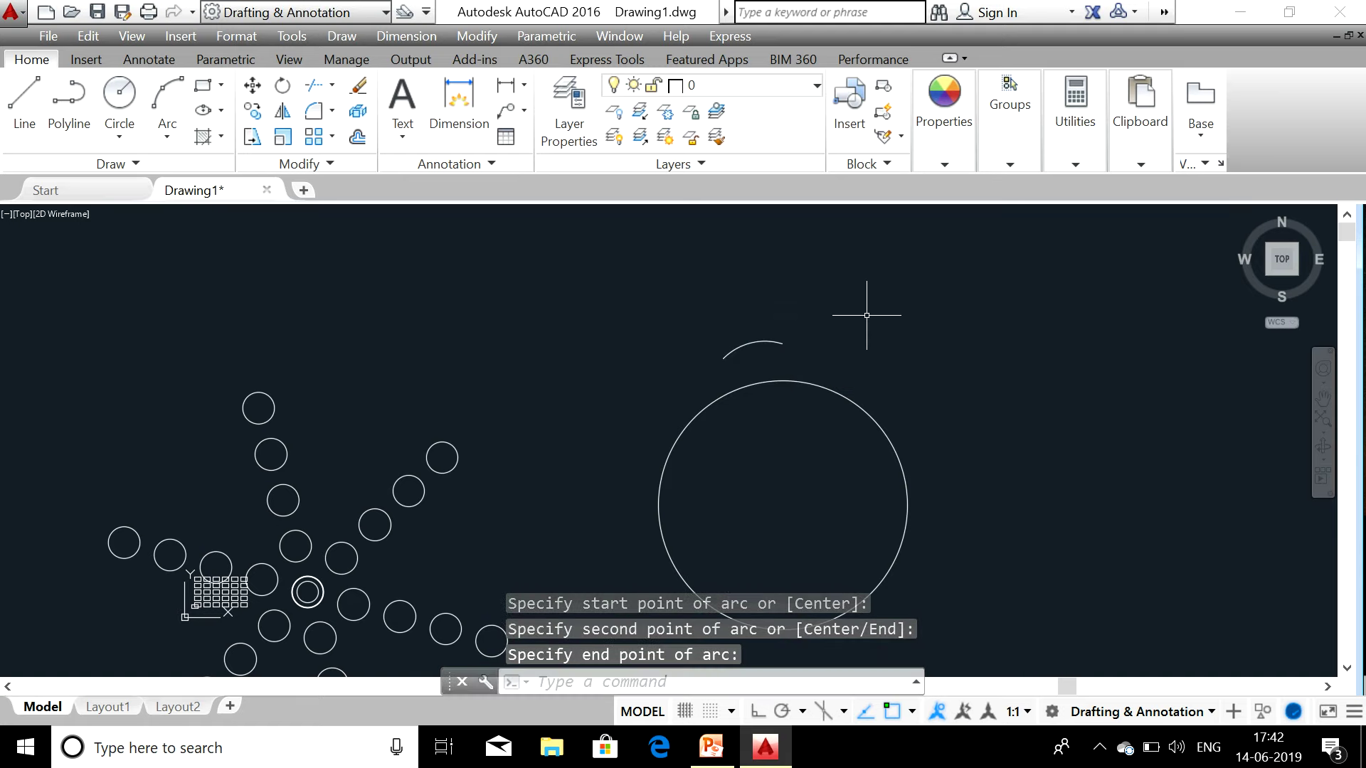
pyautogui.moveTo(846, 373); pyautogui.dragTo(888, 314, button='middle')
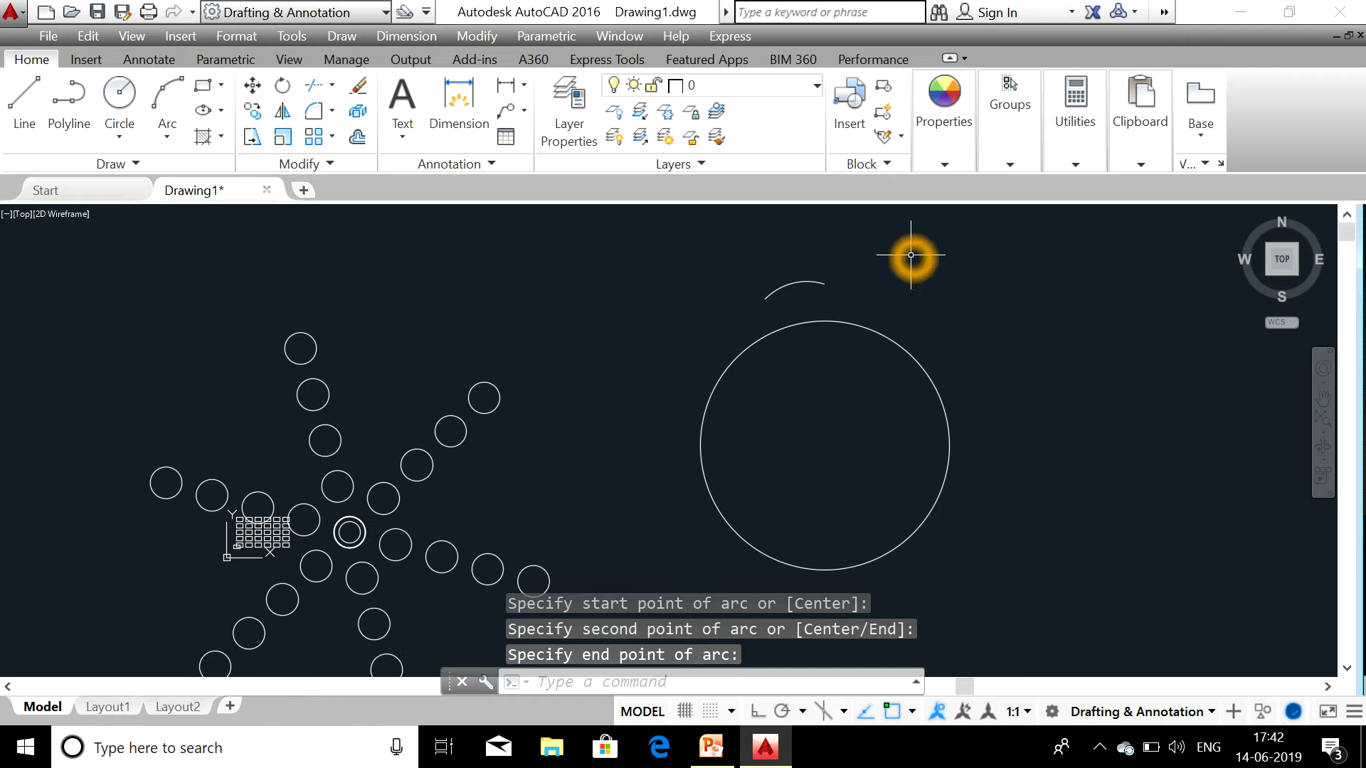
# Polar-array the small arc 18 times about the large circle's centre and close the array
pyautogui.write('AR')
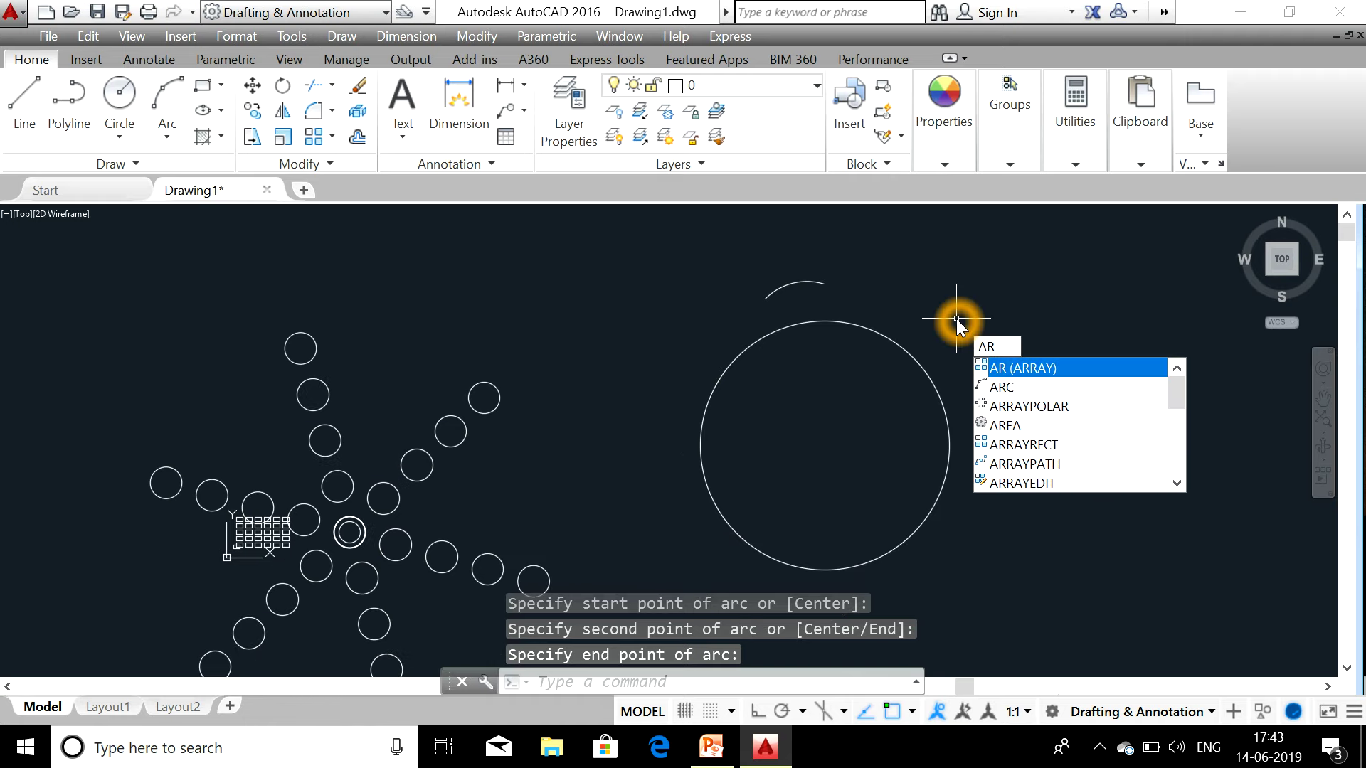
pyautogui.press('Return')
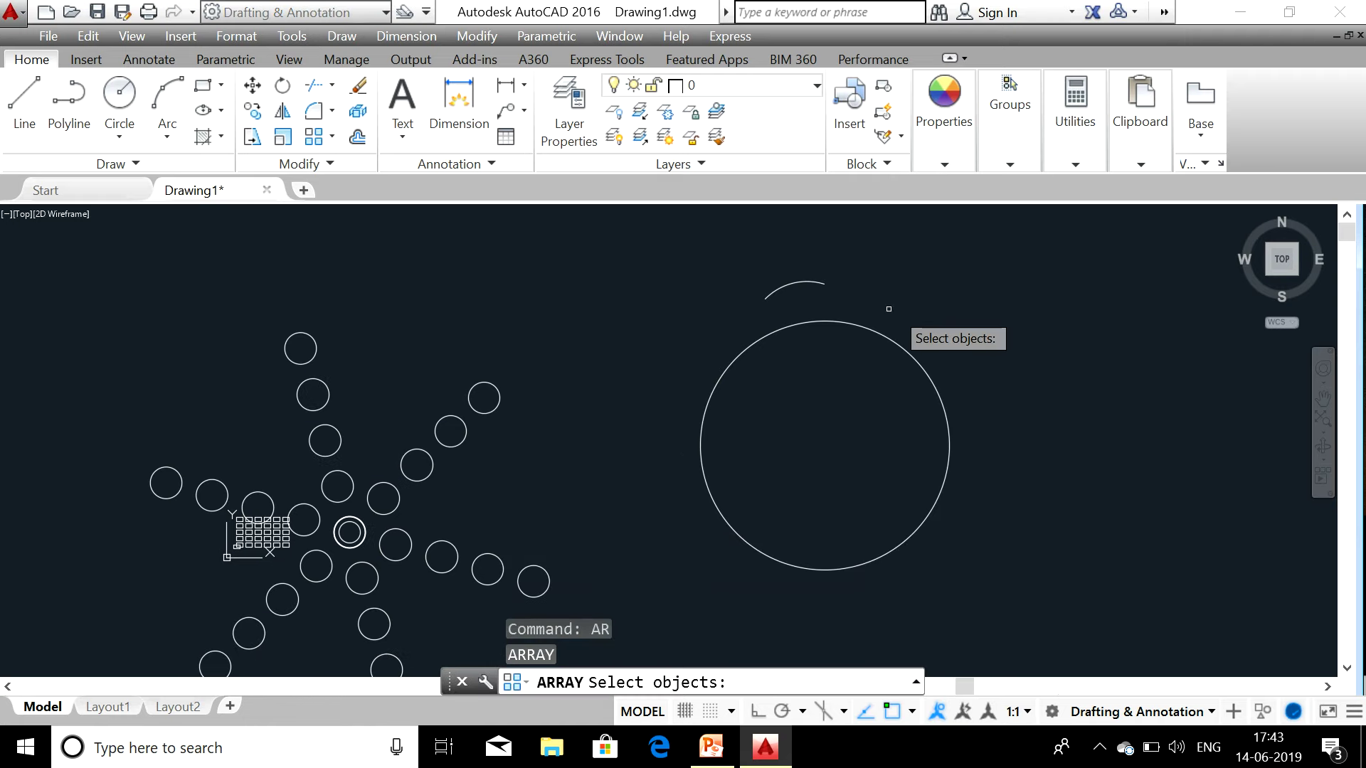
pyautogui.click(823, 282)
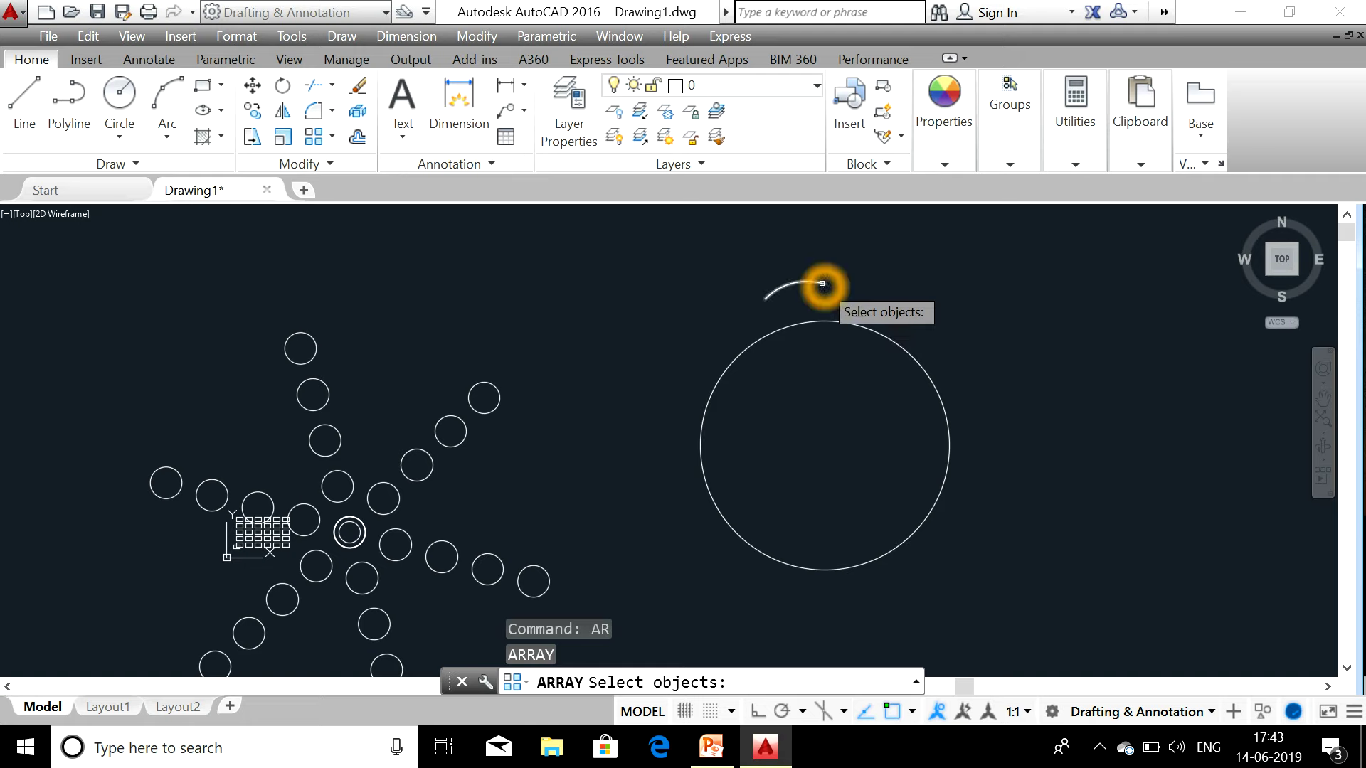
pyautogui.rightClick(822, 283)
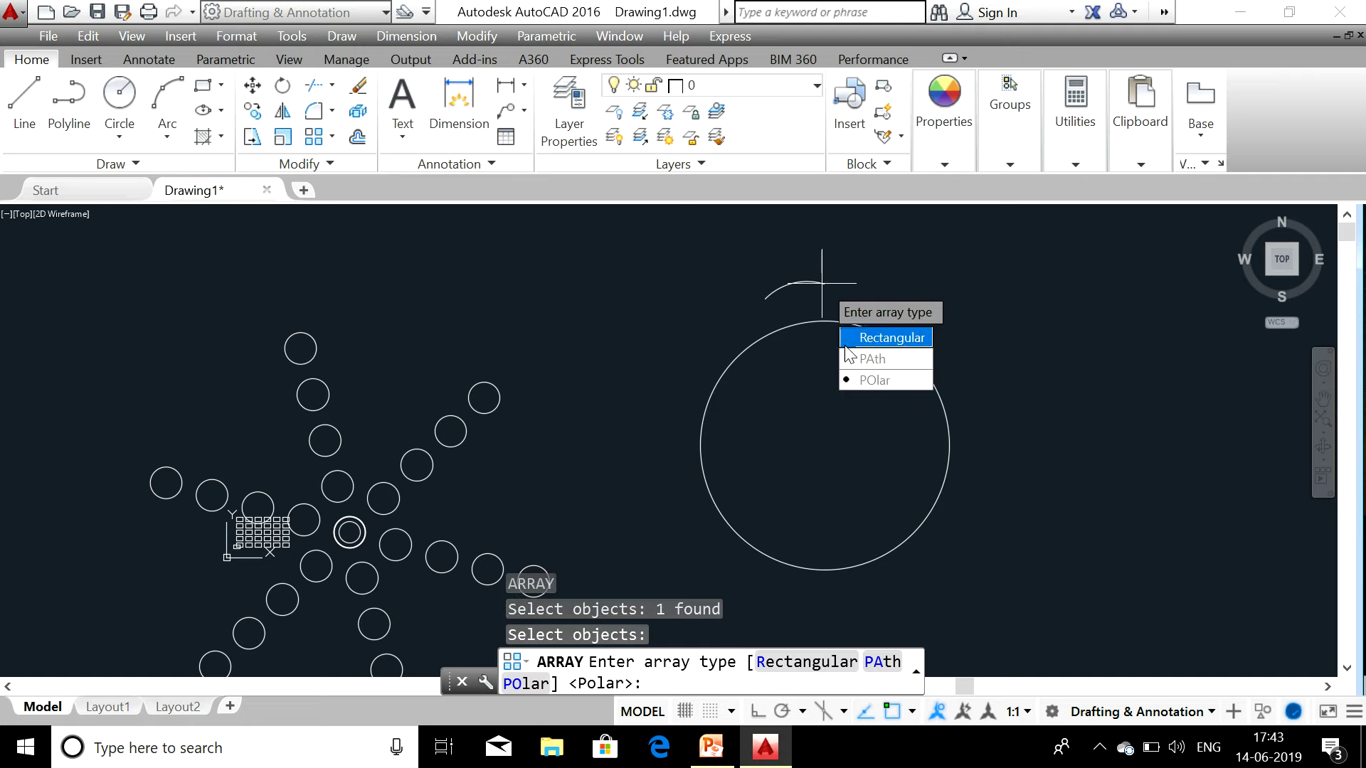
pyautogui.click(849, 379)
pyautogui.click(824, 445)
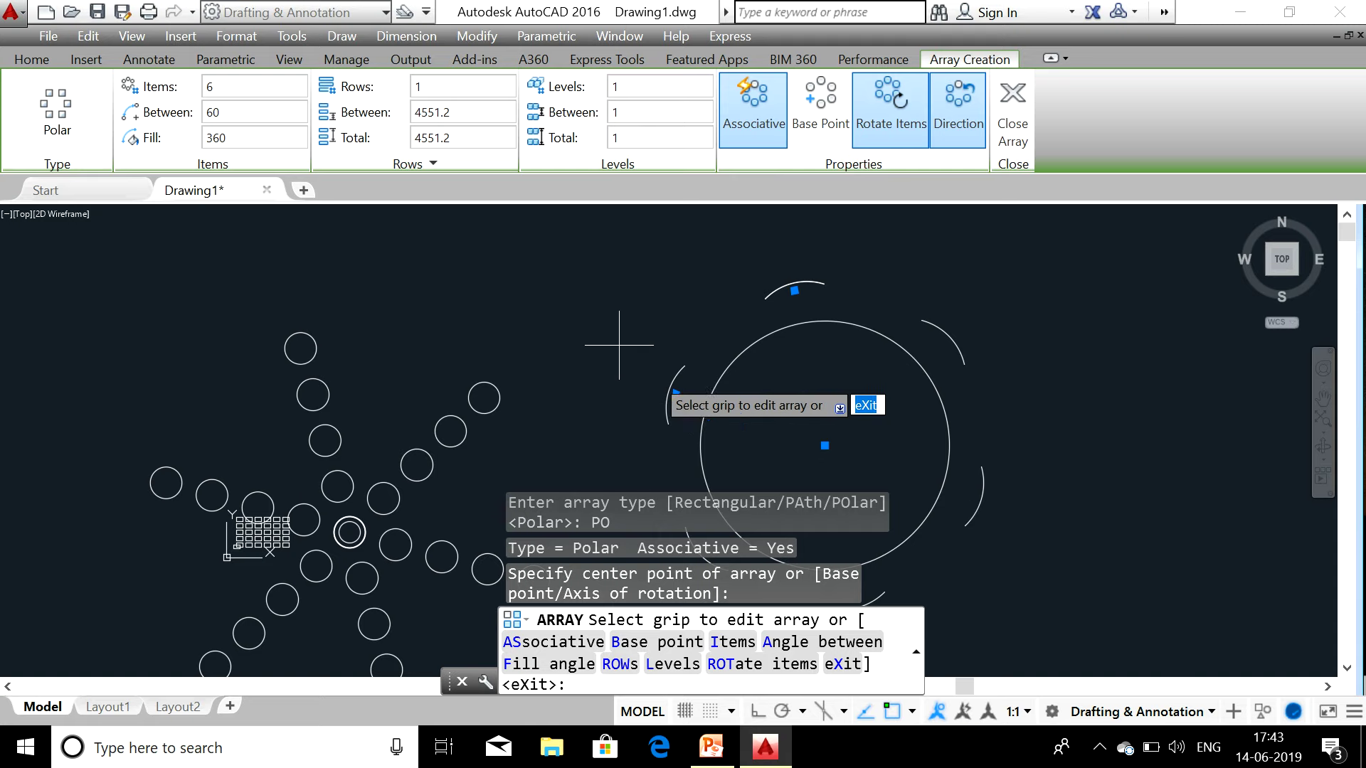
pyautogui.click(280, 88)
pyautogui.write('18')
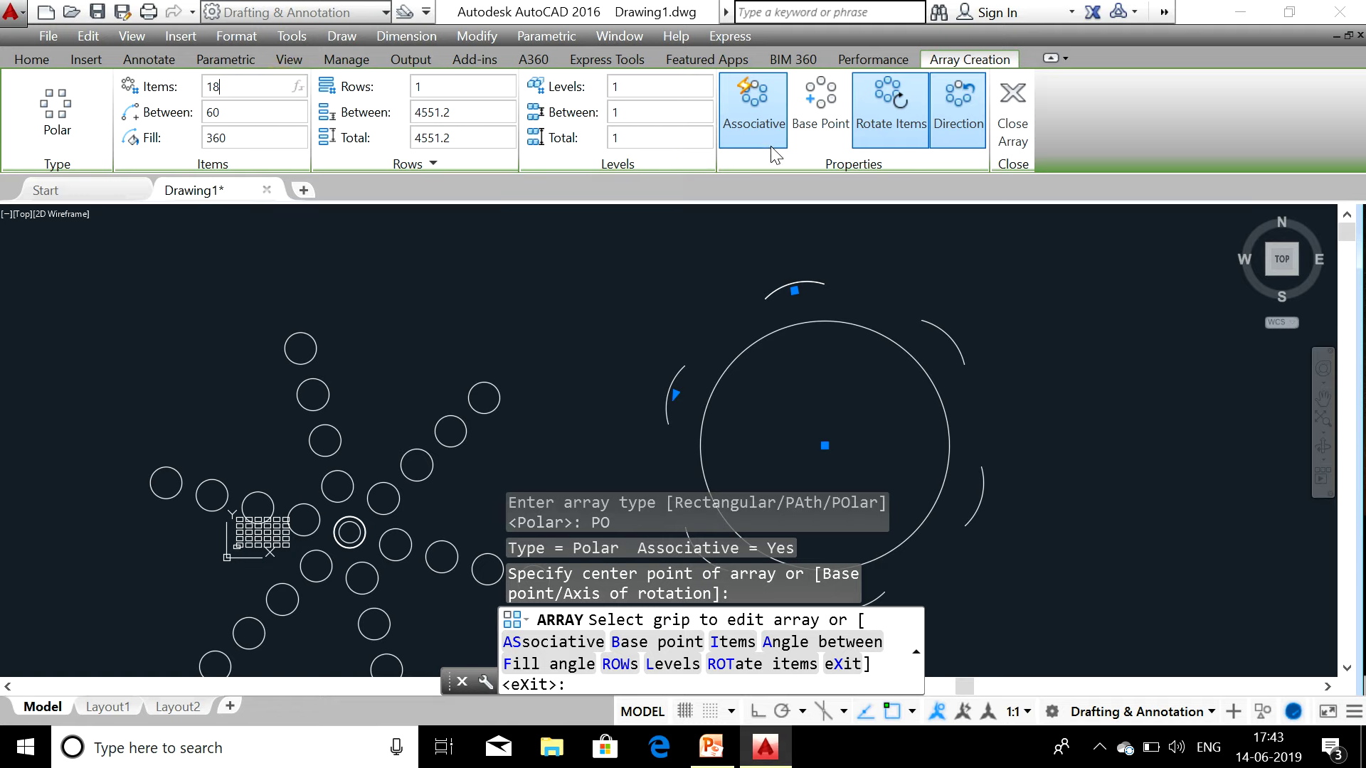
pyautogui.click(1022, 141)
pyautogui.click(1022, 140)
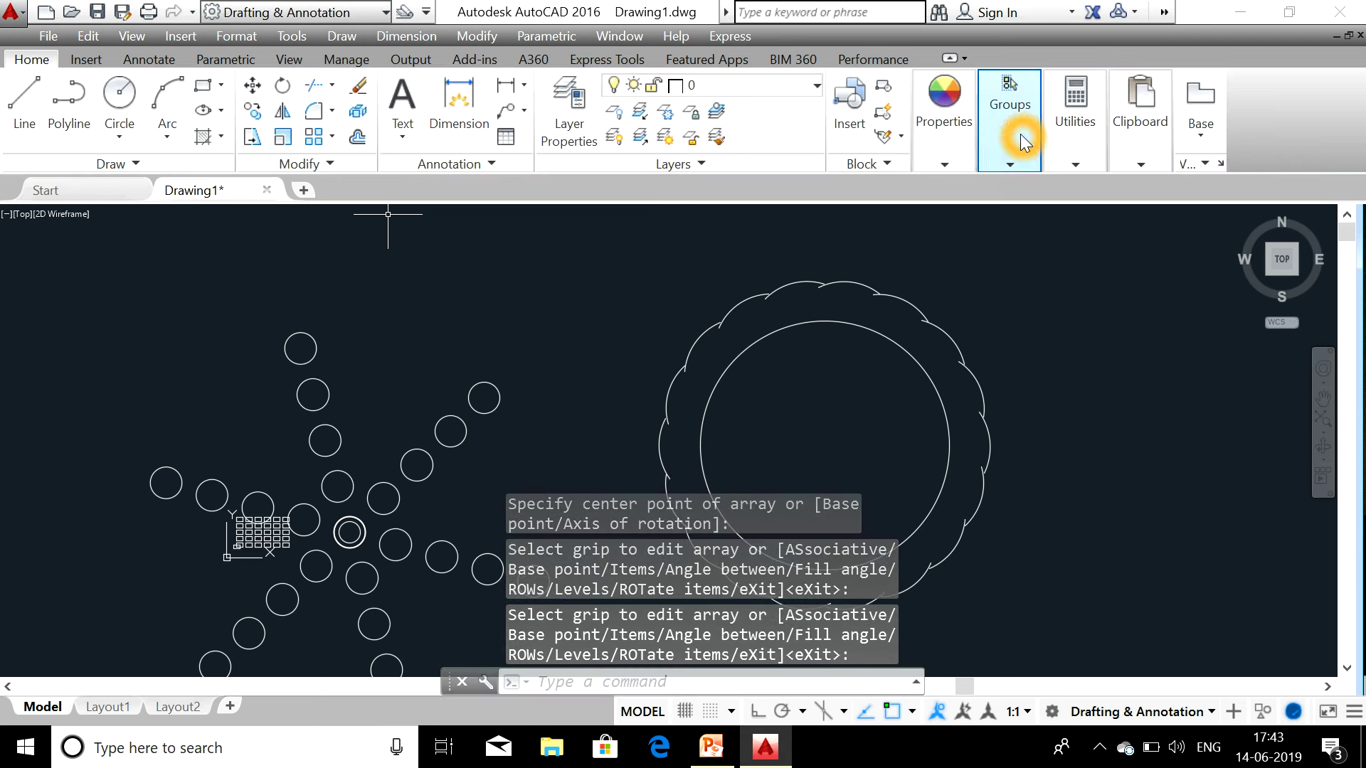
pyautogui.click(1096, 427)
pyautogui.press('Escape')
pyautogui.press('Escape')
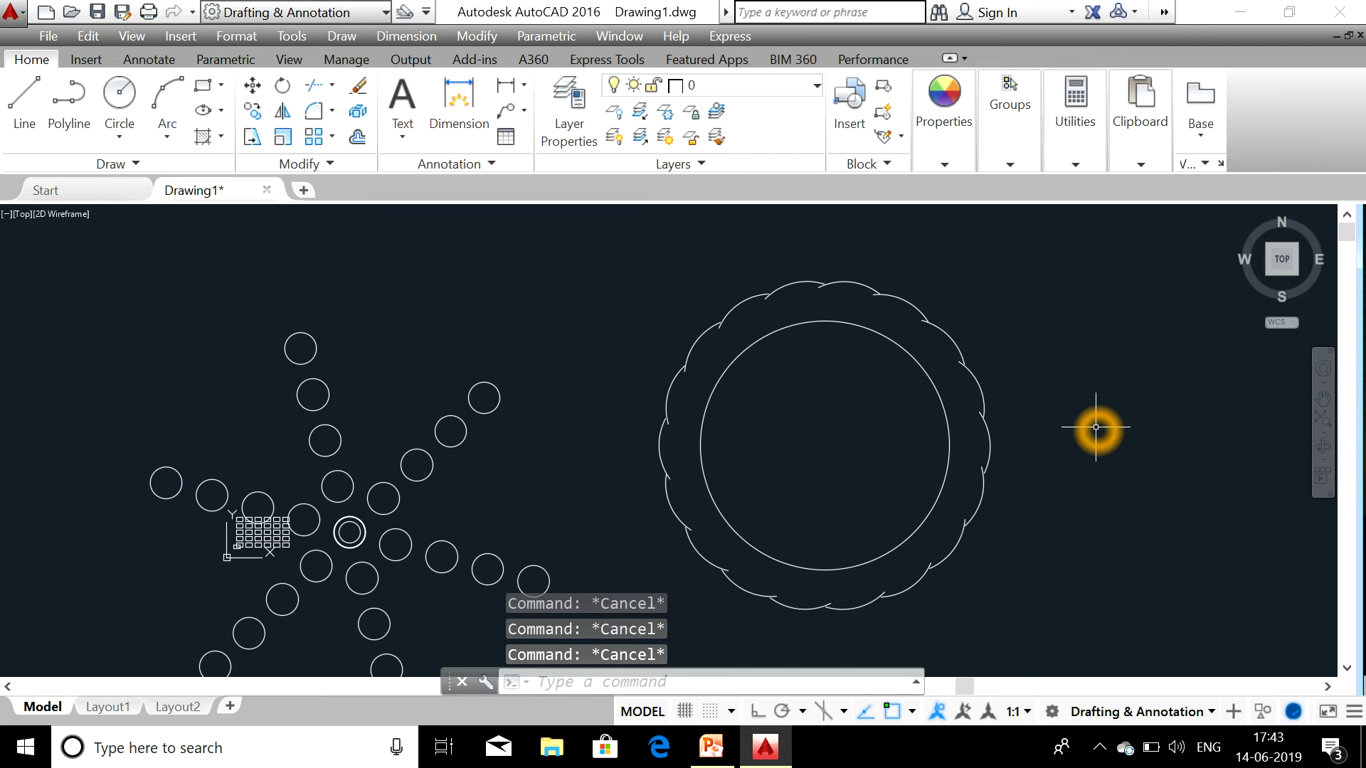
# Zoom All and pan over to an empty area beside the grid, circle array and scalloped circle
pyautogui.click(910, 434)
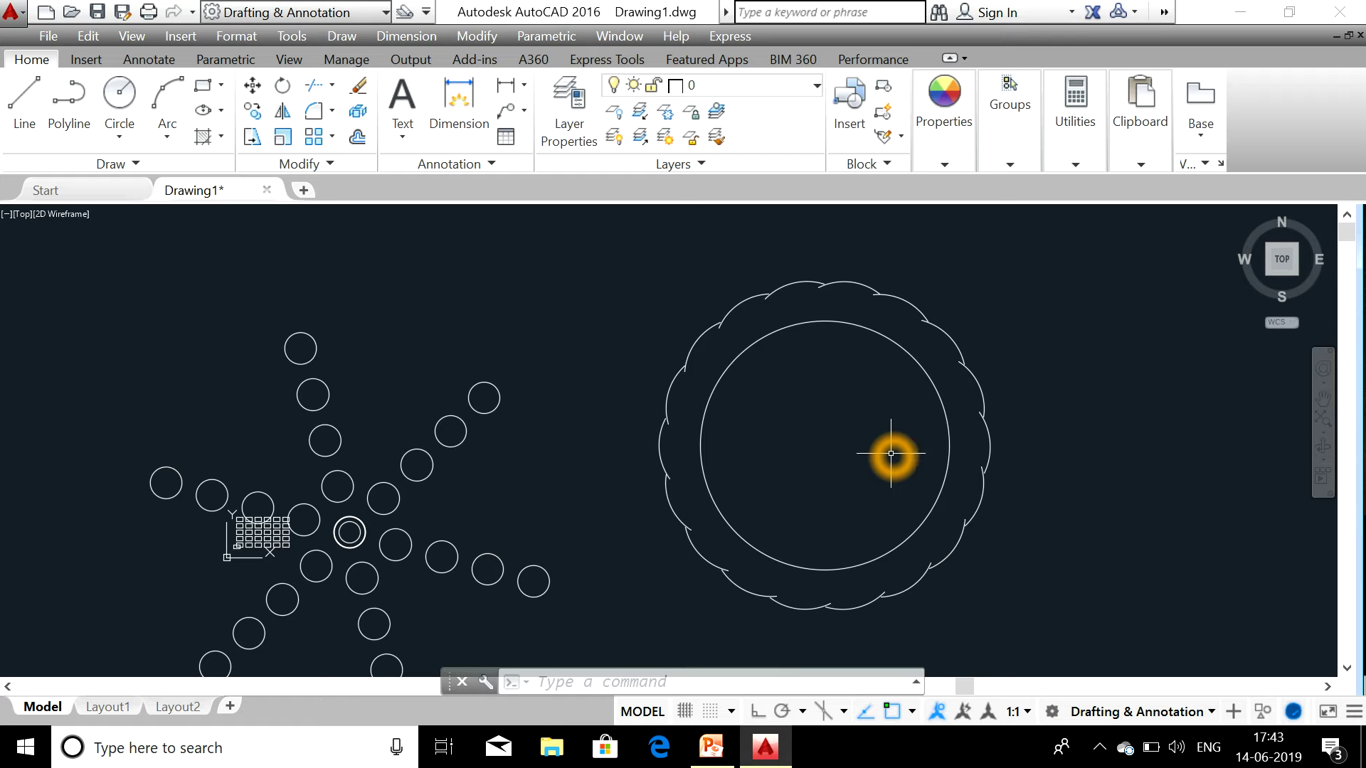
pyautogui.moveTo(1060, 406); pyautogui.dragTo(52, 441, button='middle')
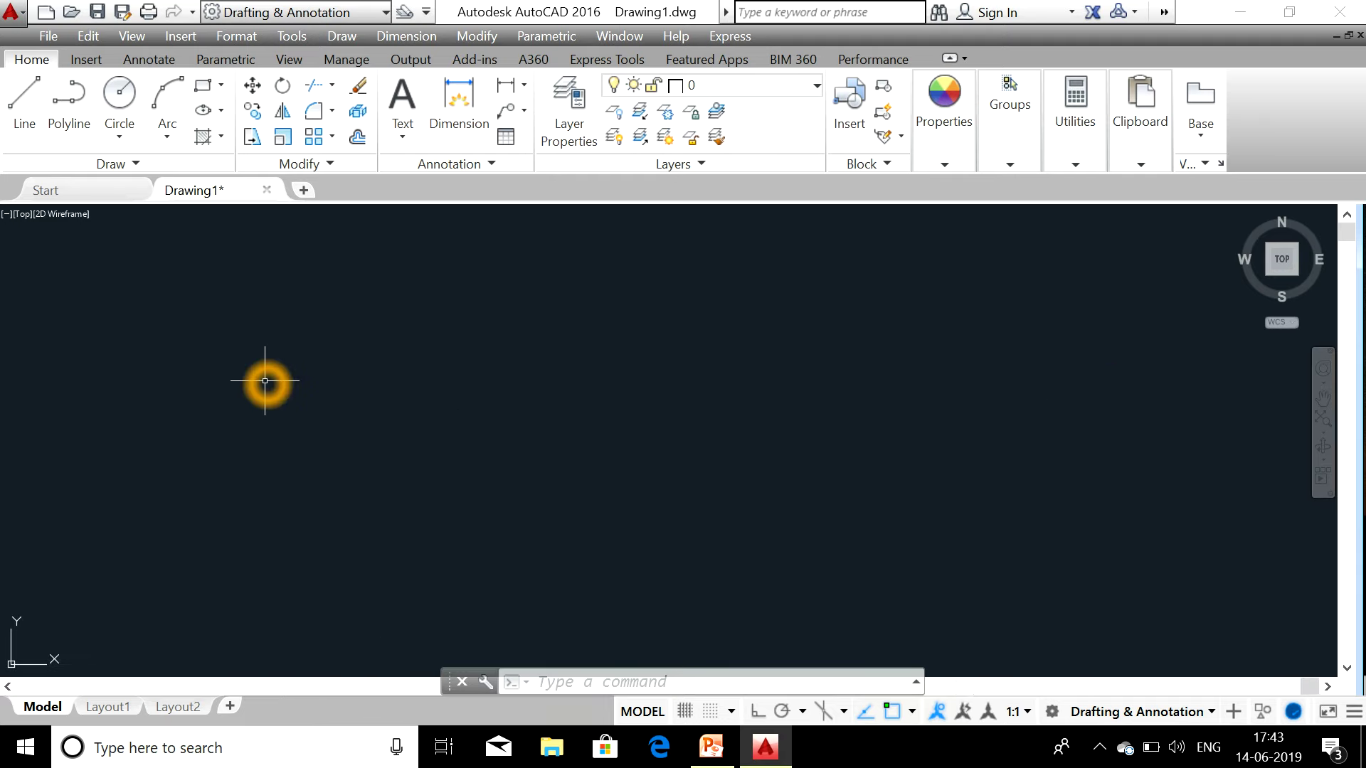
pyautogui.write('z')
pyautogui.press('Return')
pyautogui.write('a')
pyautogui.press('Return')
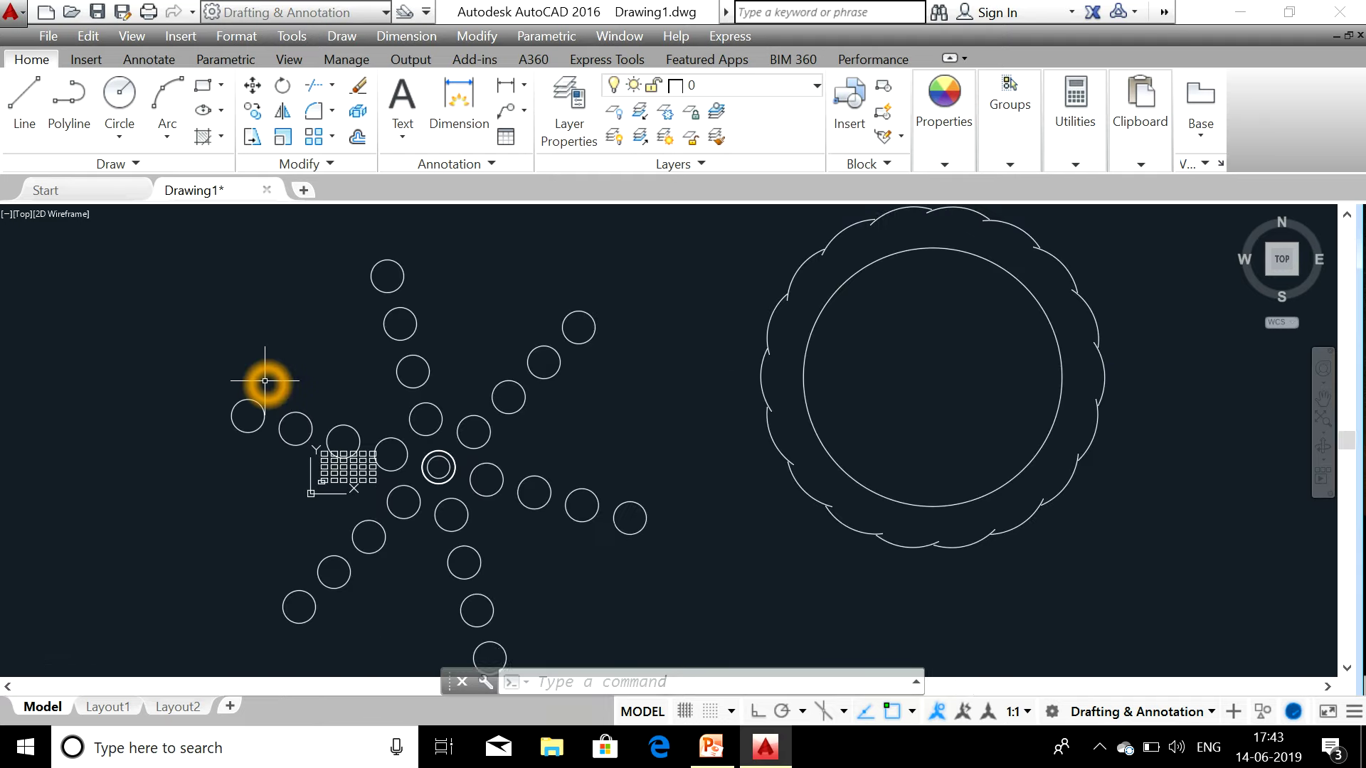
pyautogui.press('Escape')
pyautogui.press('Escape')
pyautogui.press('Escape')
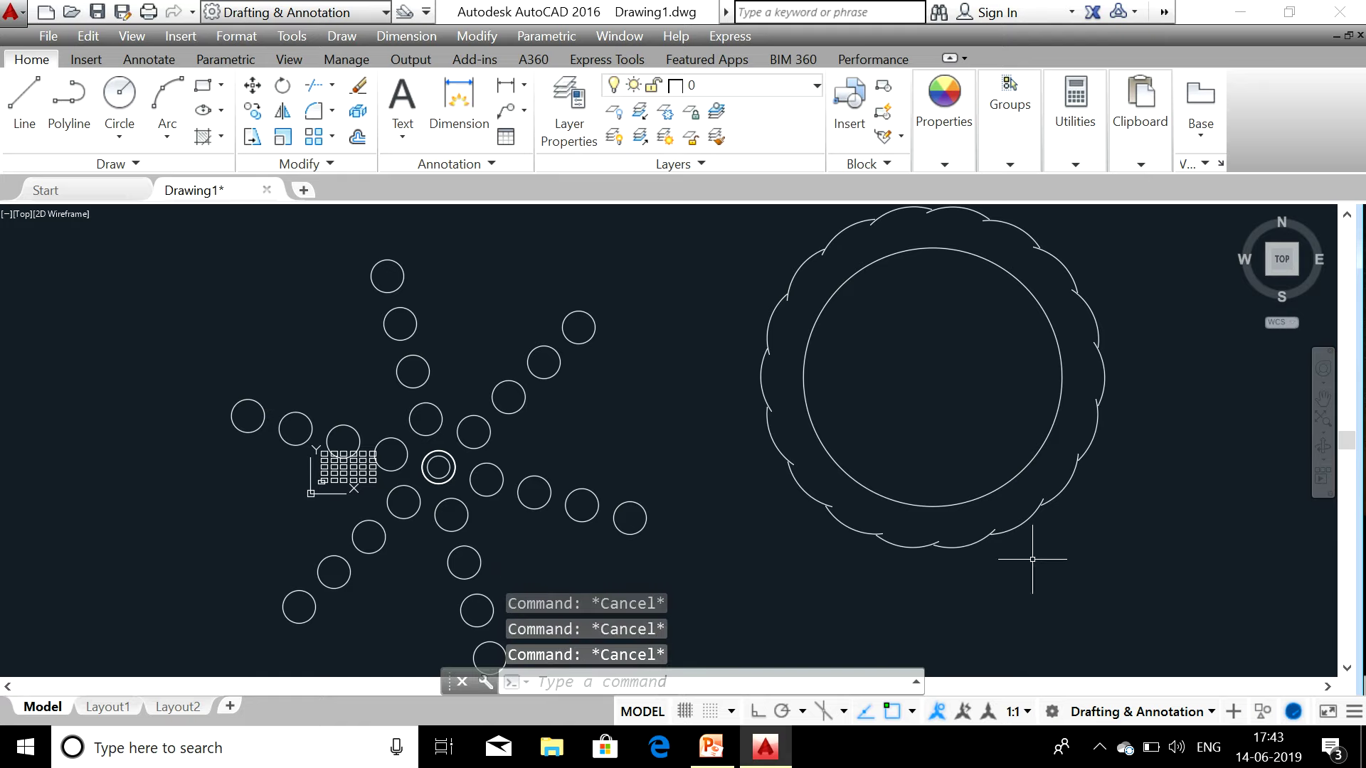
pyautogui.moveTo(1121, 549); pyautogui.dragTo(2, 491, button='middle')
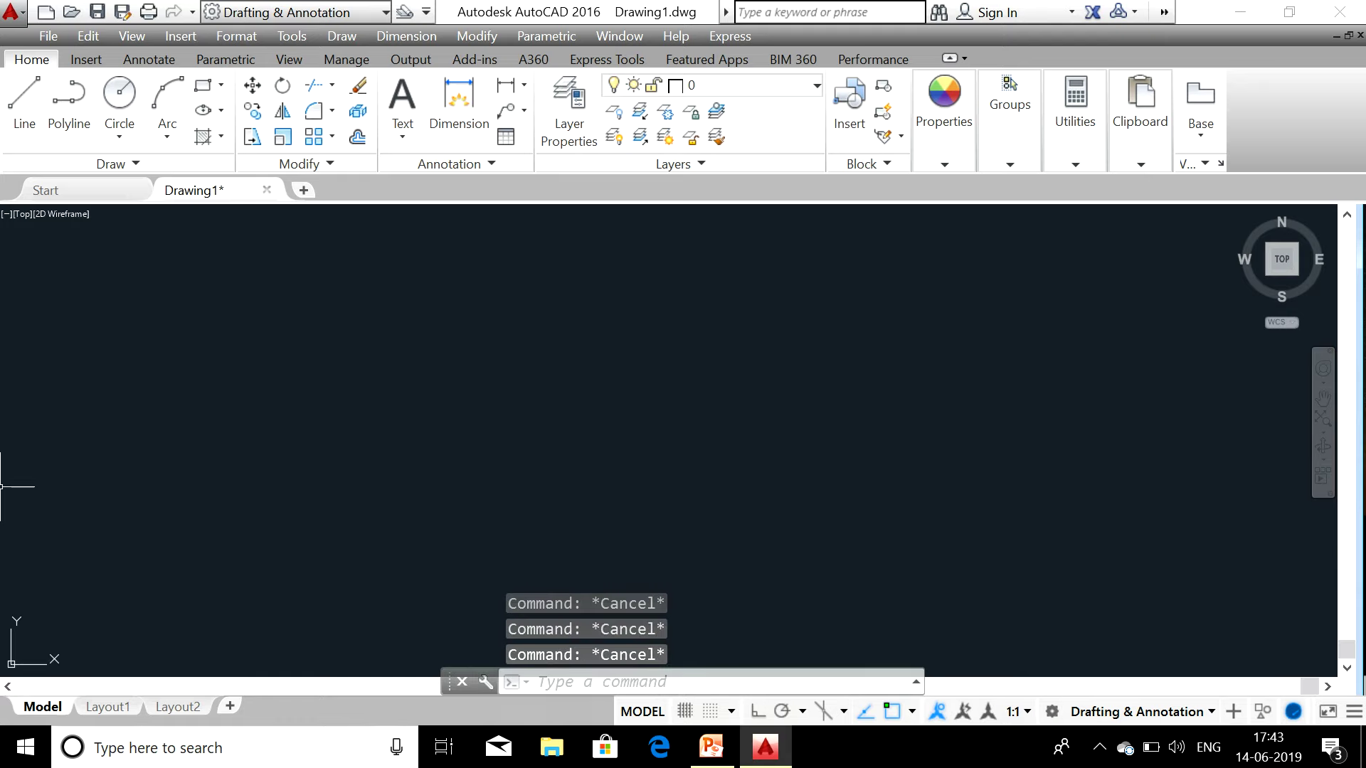
# Draw a 50-unit horizontal line in empty space with grid and Ortho on
pyautogui.write('l')
pyautogui.press('Return')
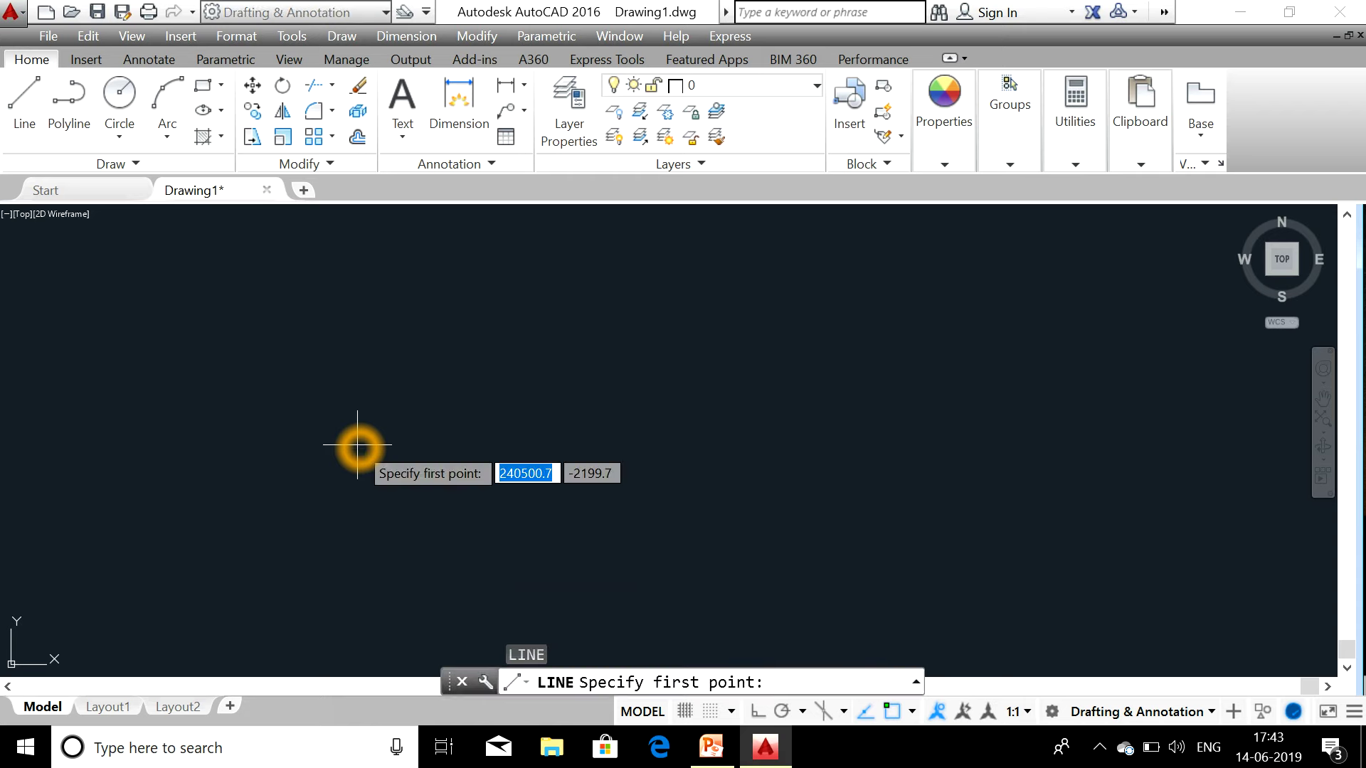
pyautogui.click(368, 422)
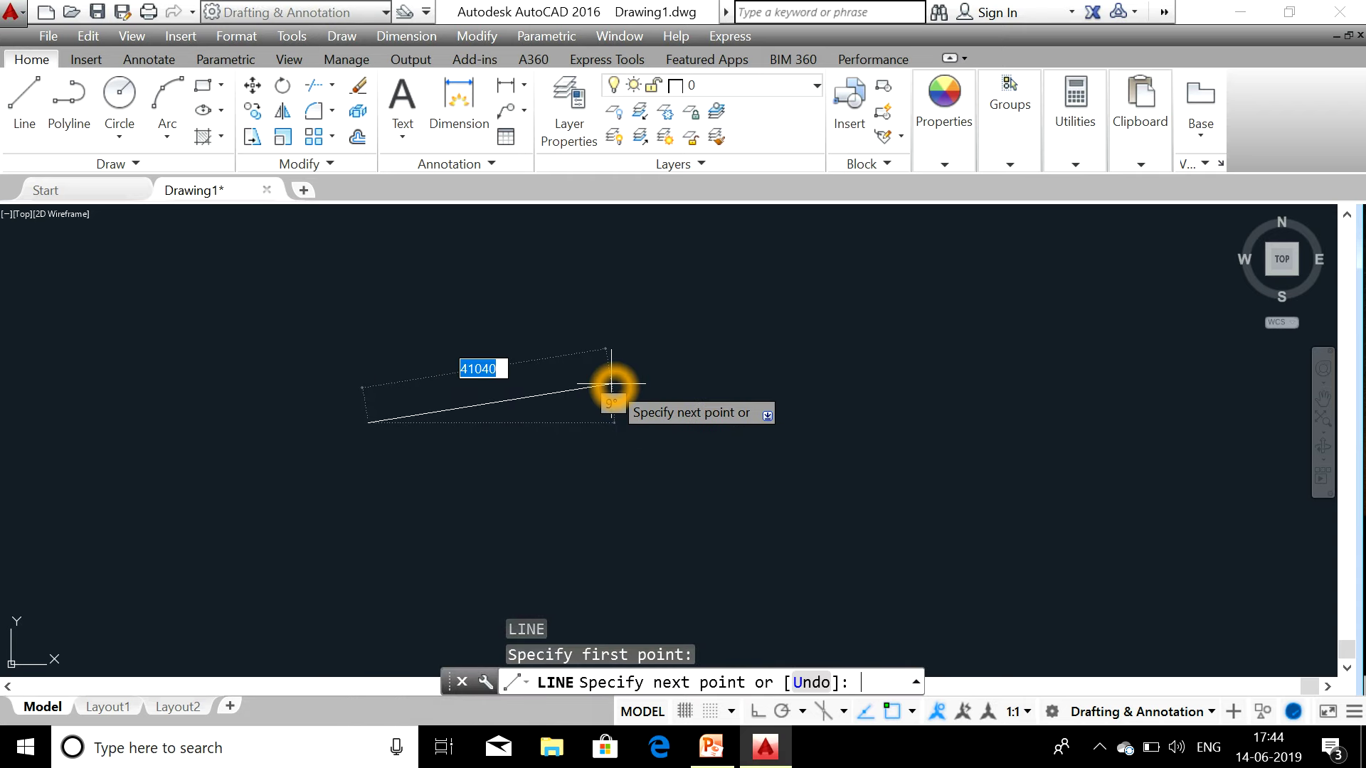
pyautogui.press('F7')
pyautogui.press('F8')
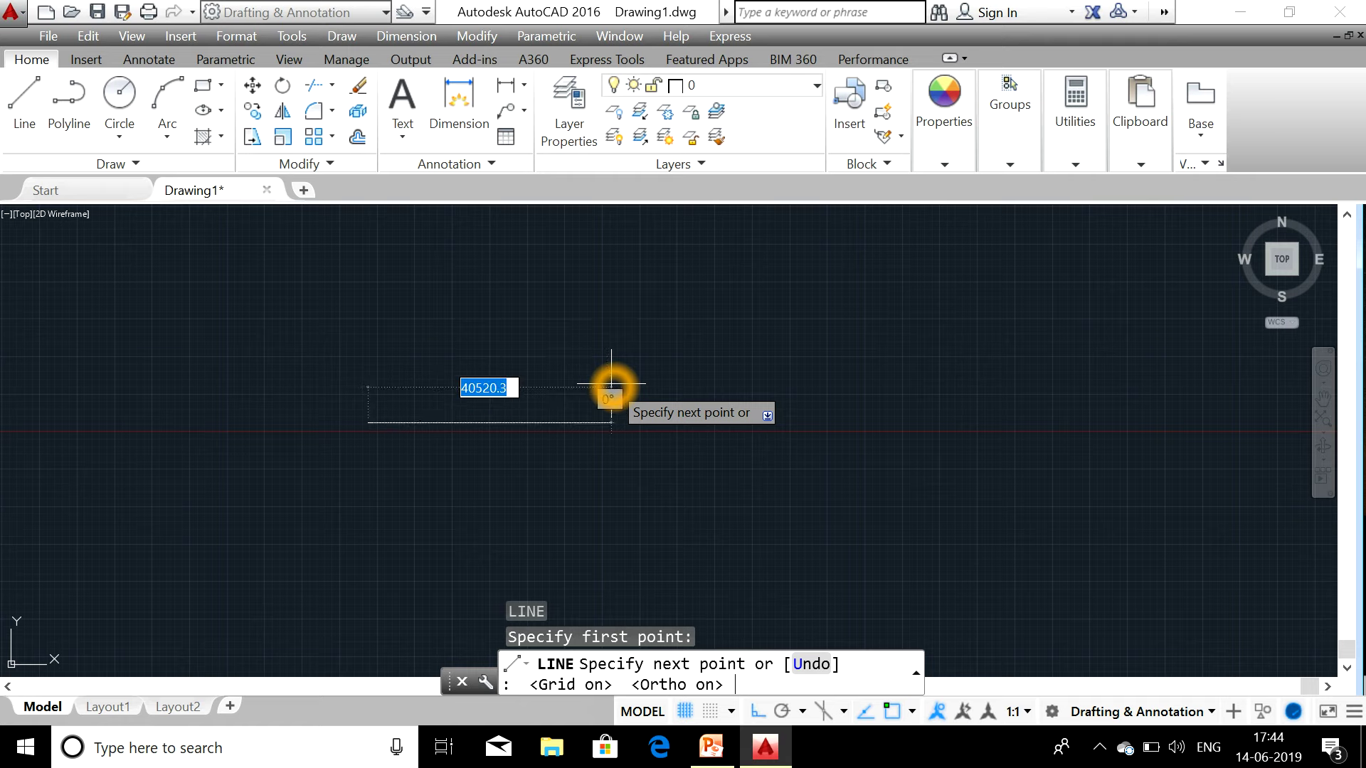
pyautogui.write('50')
pyautogui.press('Return')
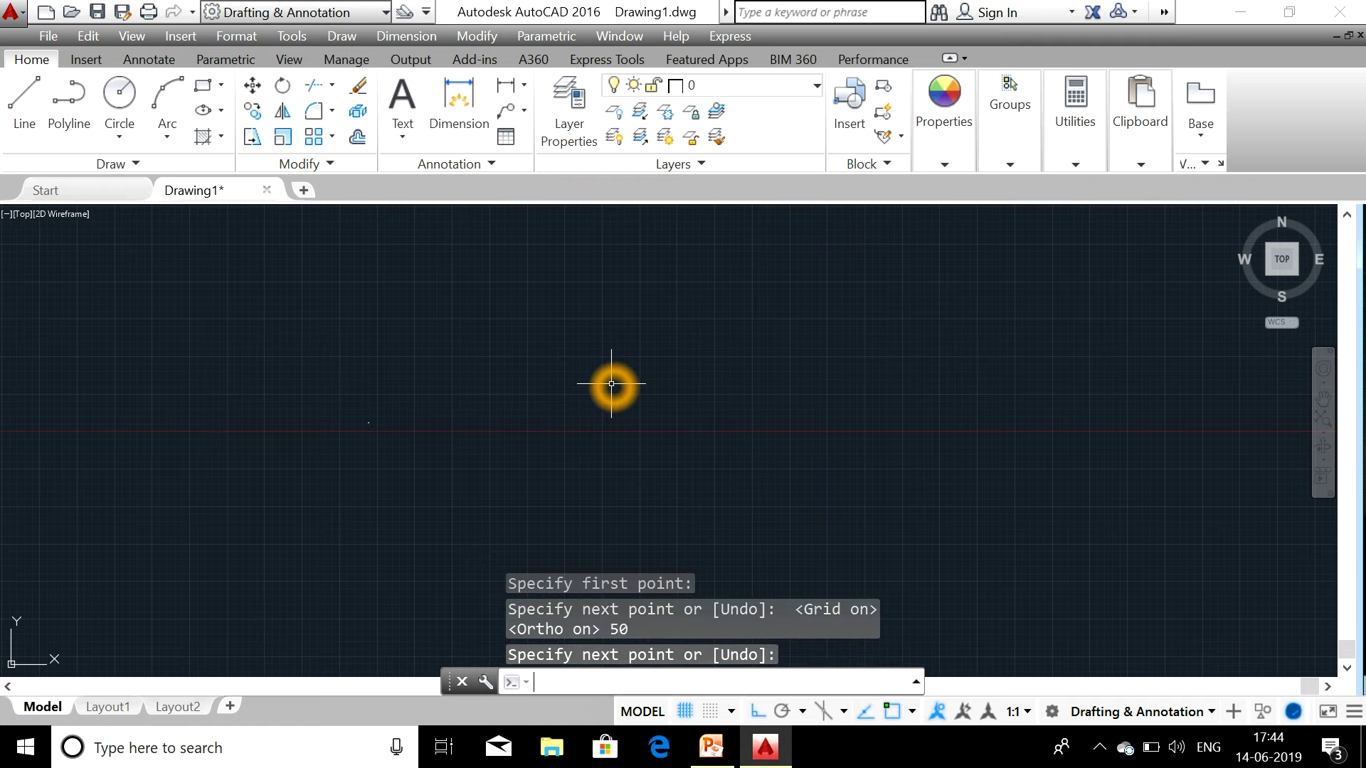
pyautogui.press('Escape')
pyautogui.press('Escape')
pyautogui.press('Escape')
# Zoom and pan until the new horizontal line spans the view
pyautogui.scroll(2, 478, 384)
pyautogui.moveTo(214, 472); pyautogui.dragTo(783, 380, button='middle')
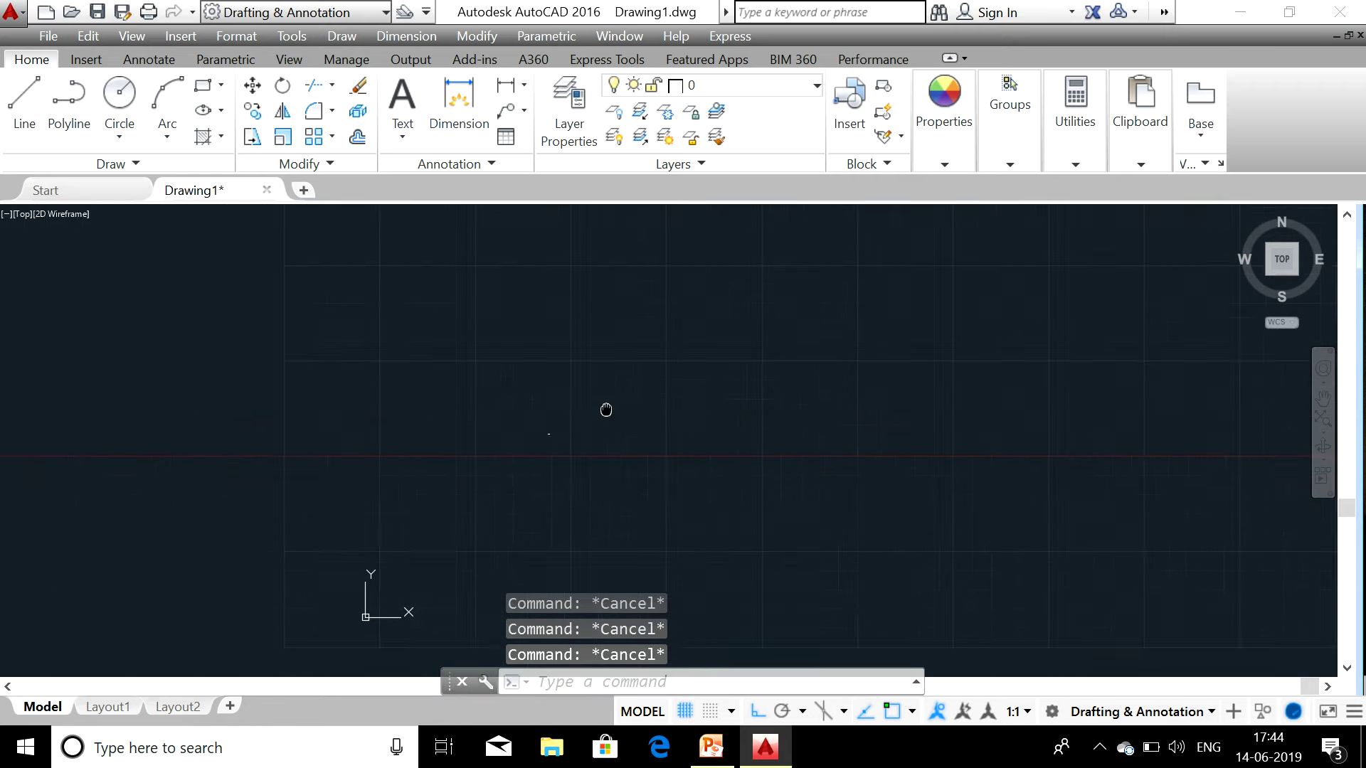
pyautogui.scroll(5, 786, 377)
pyautogui.scroll(3, 790, 375)
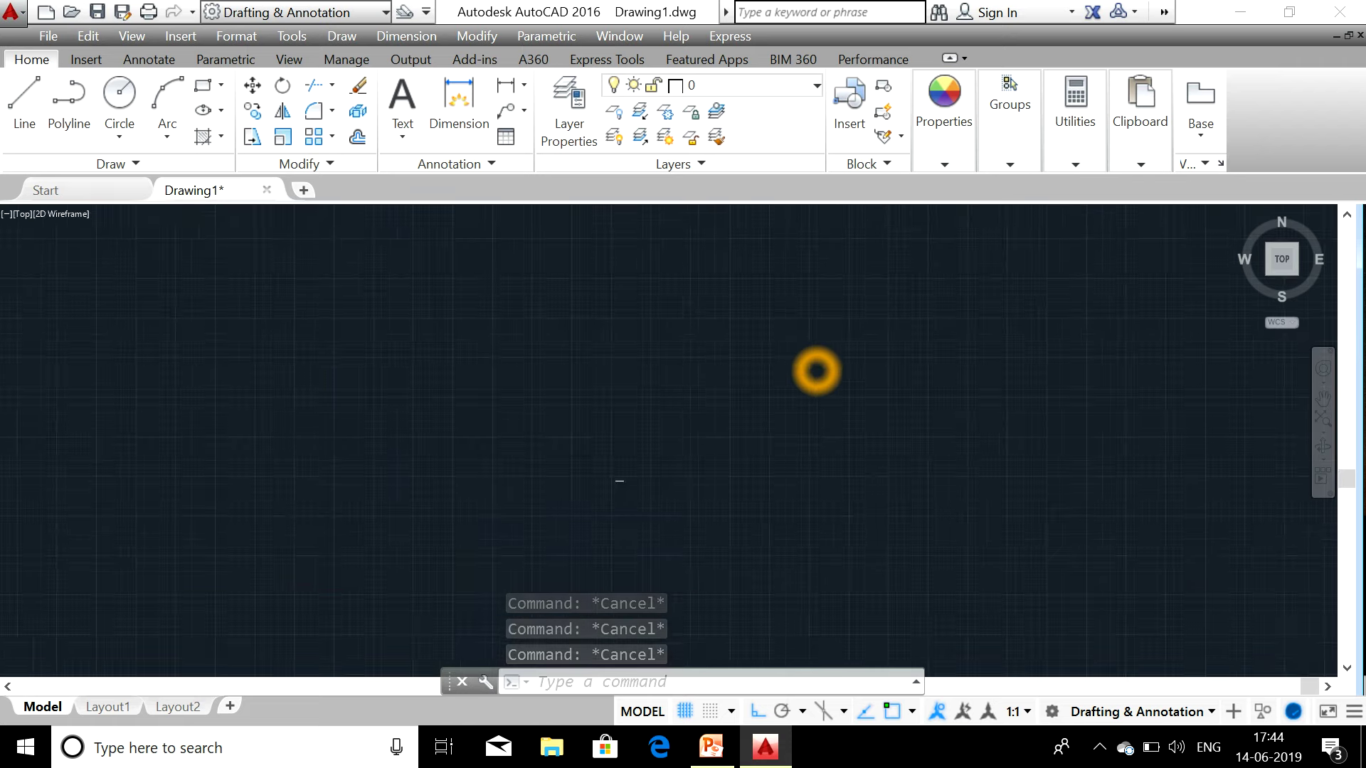
pyautogui.scroll(4, 796, 372)
pyautogui.moveTo(317, 610); pyautogui.dragTo(904, 294, button='middle')
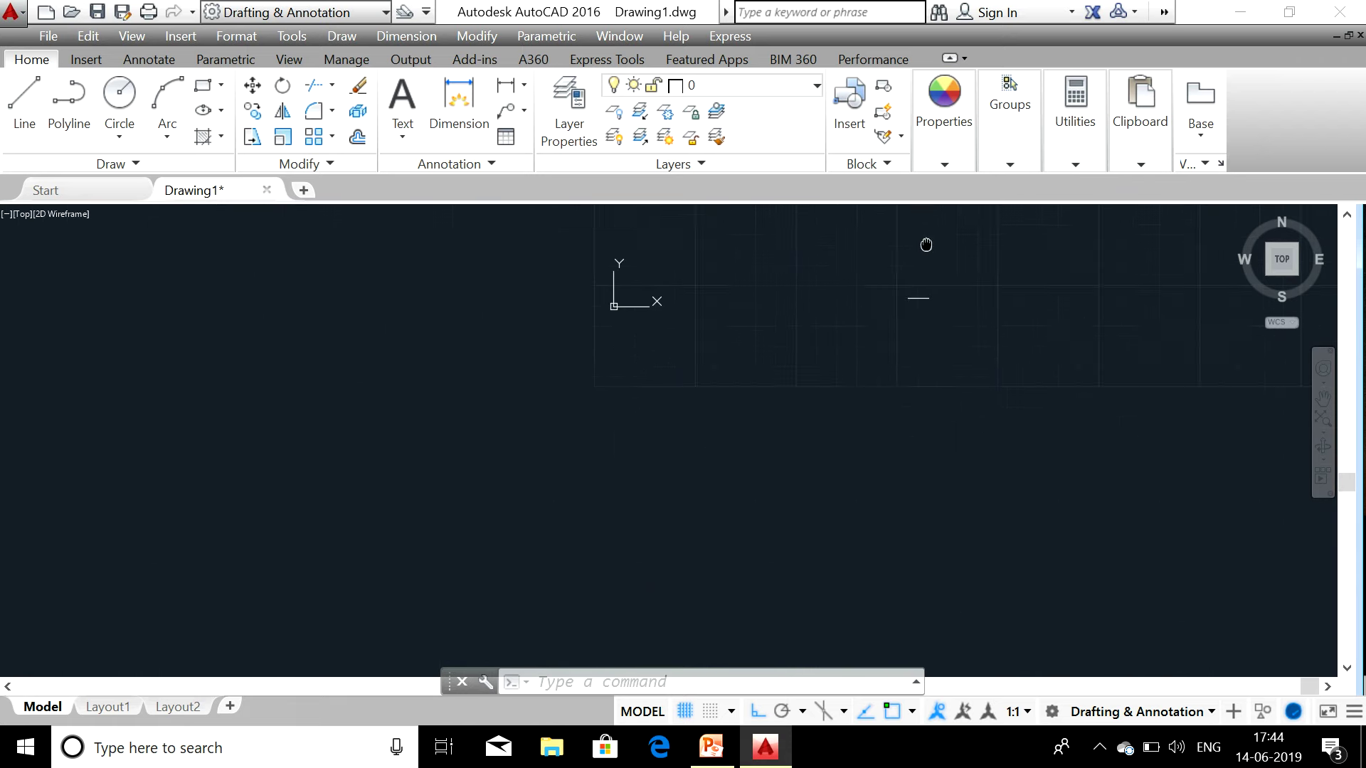
pyautogui.scroll(4, 903, 298)
pyautogui.scroll(3, 901, 308)
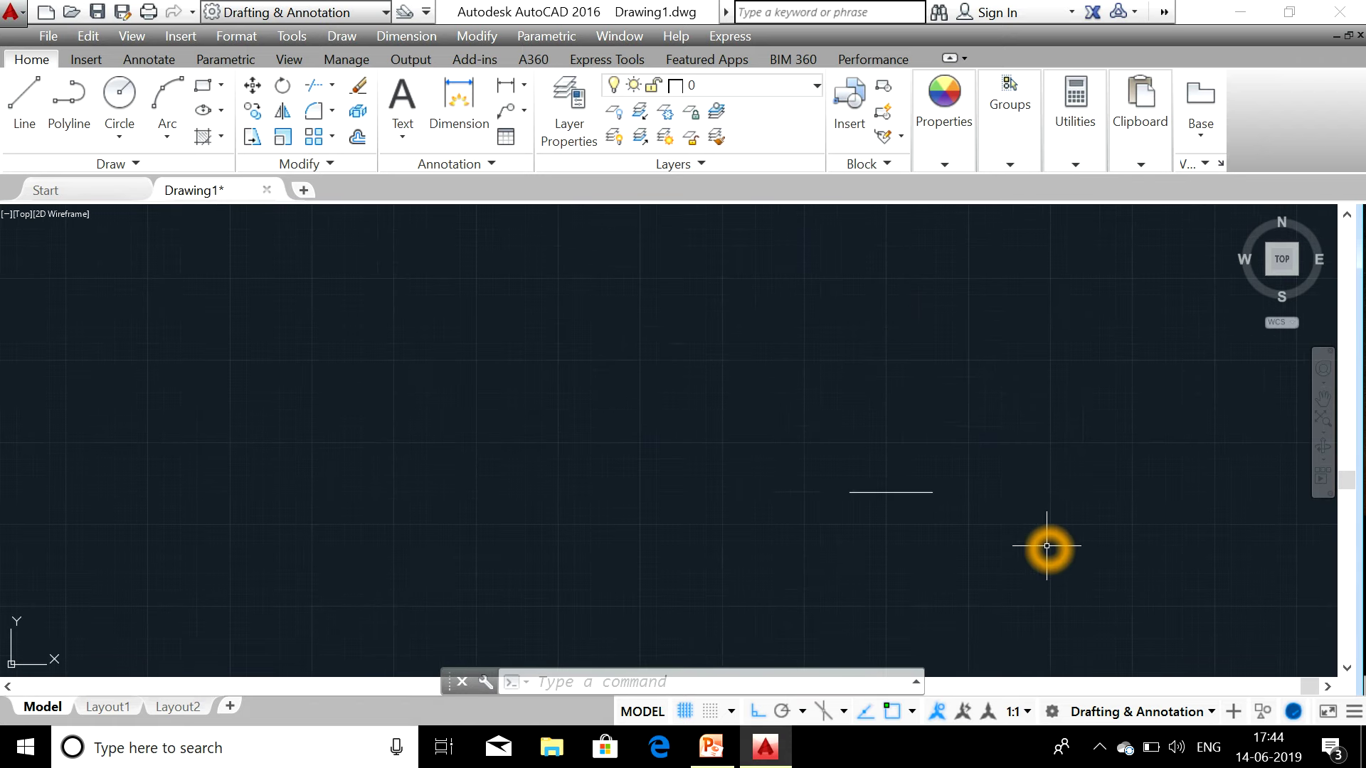
pyautogui.moveTo(1046, 547); pyautogui.dragTo(818, 479, button='middle')
pyautogui.scroll(4, 815, 473)
pyautogui.scroll(2, 809, 463)
pyautogui.moveTo(636, 420); pyautogui.dragTo(1186, 448, button='middle')
pyautogui.scroll(3, 1186, 447)
pyautogui.moveTo(723, 256)
pyautogui.mouseDown(button='middle')
pyautogui.moveTo(842, 412)
pyautogui.moveTo(1091, 460)
pyautogui.moveTo(1247, 426)
pyautogui.mouseUp(button='middle')
pyautogui.middleClick(1245, 426)
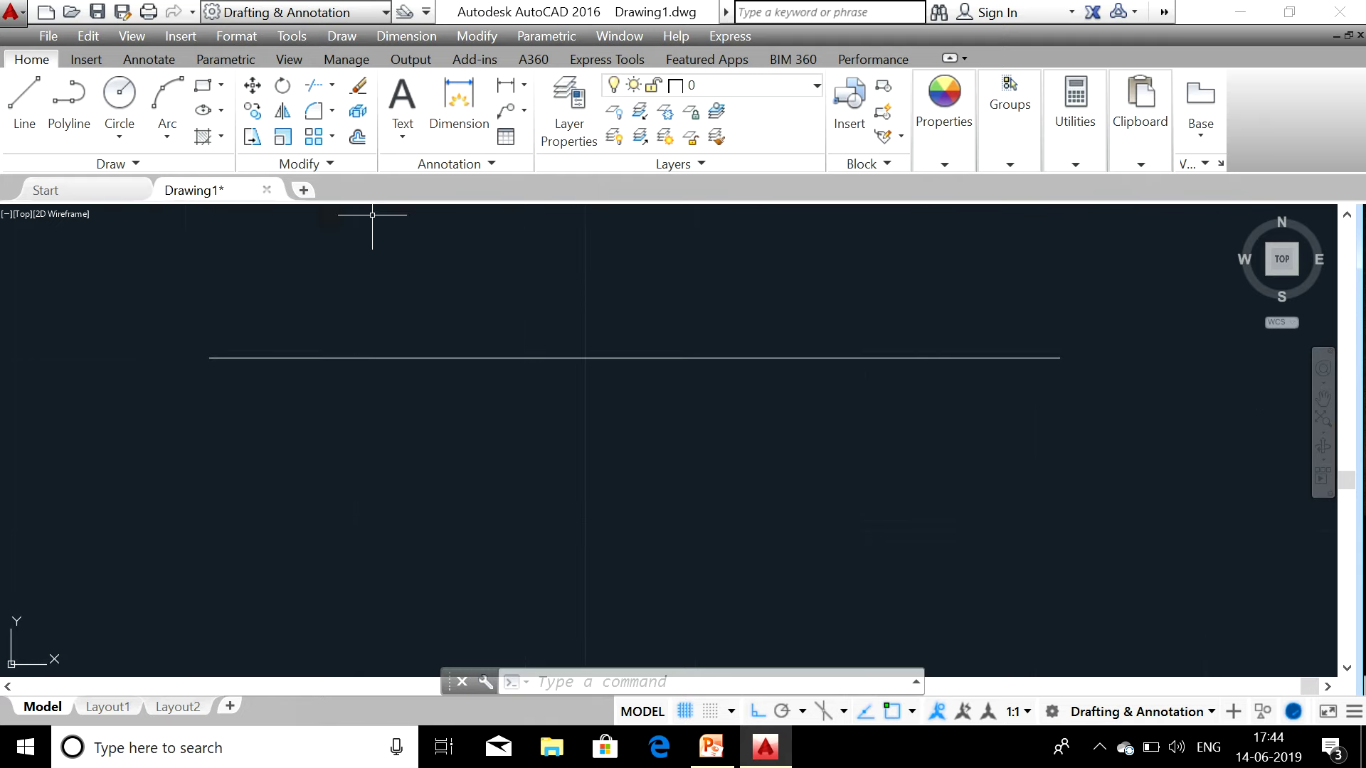
pyautogui.click(416, 310)
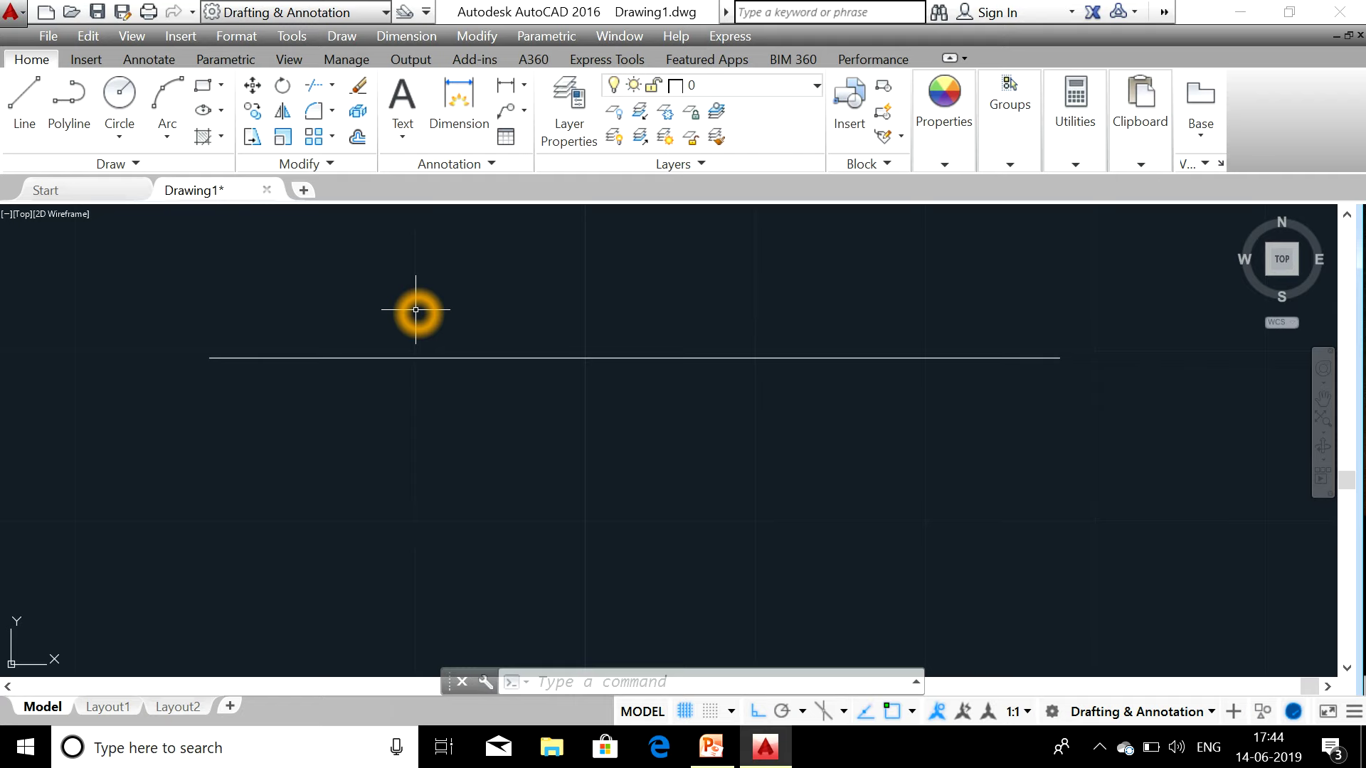
pyautogui.click(440, 358)
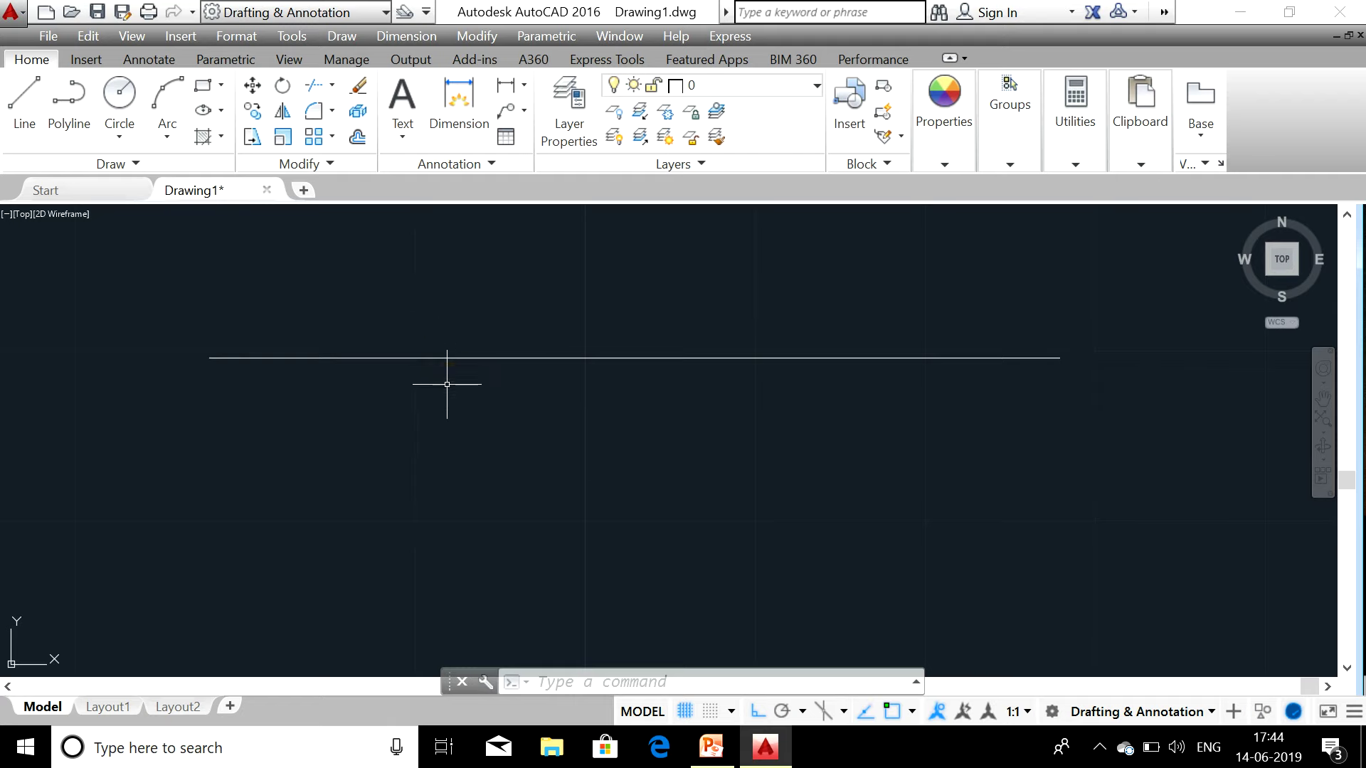
pyautogui.click(447, 384)
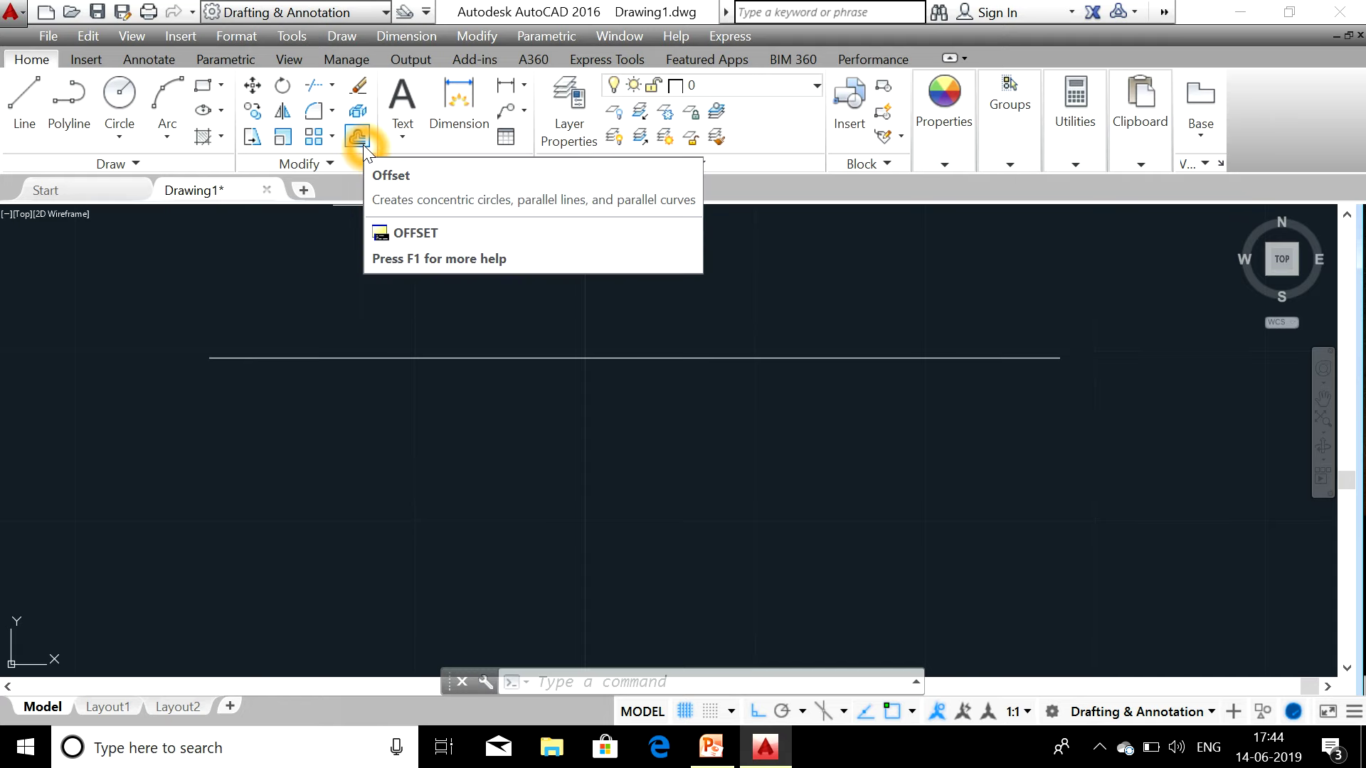
# Set up a 25-unit offset of the horizontal line in Multiple mode
pyautogui.click(417, 488)
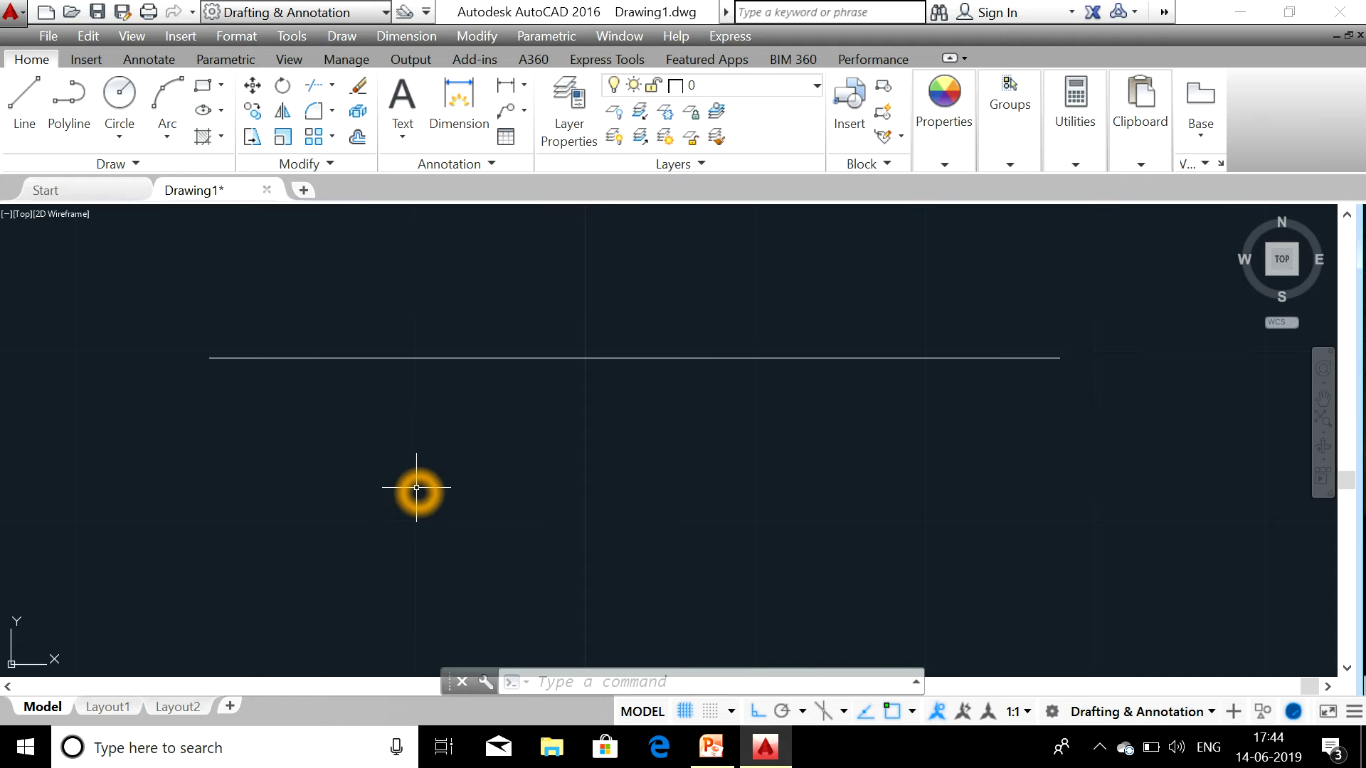
pyautogui.write('o')
pyautogui.press('Return')
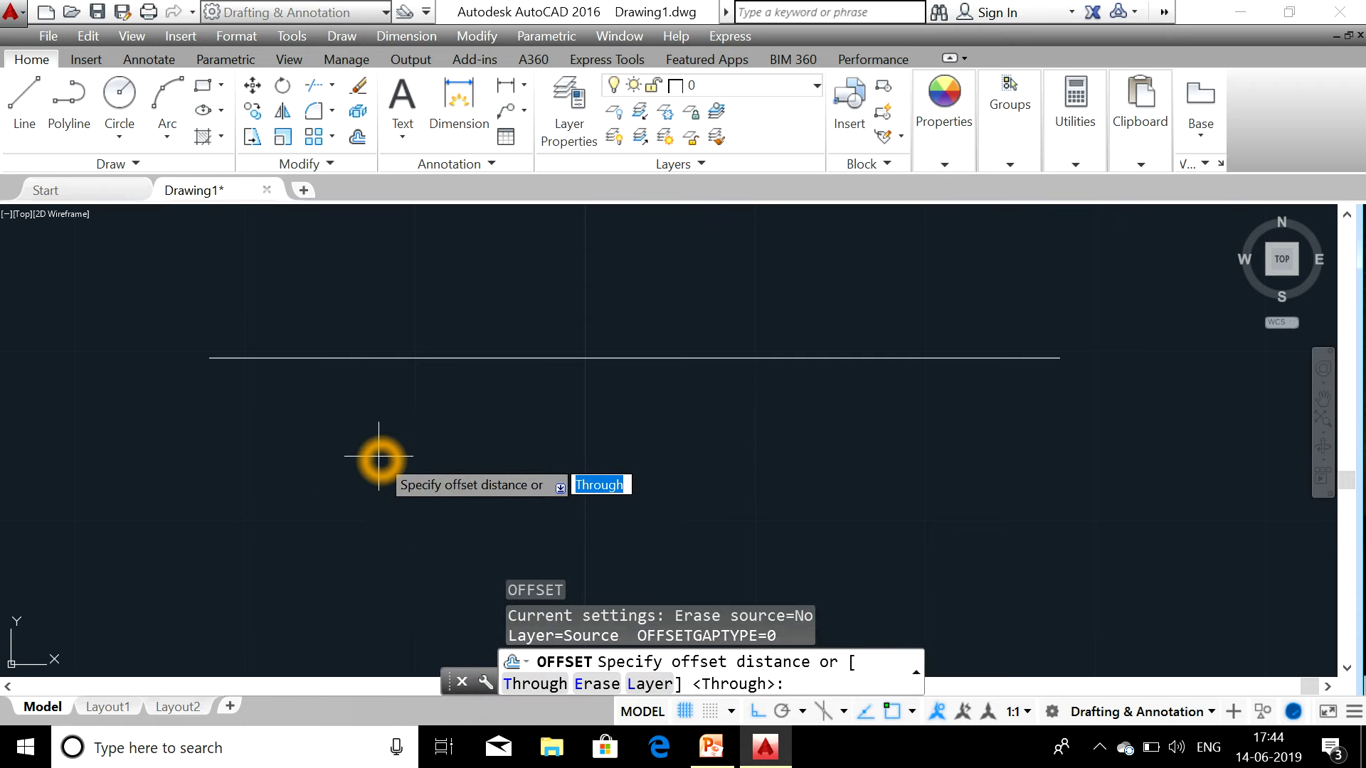
pyautogui.write('25')
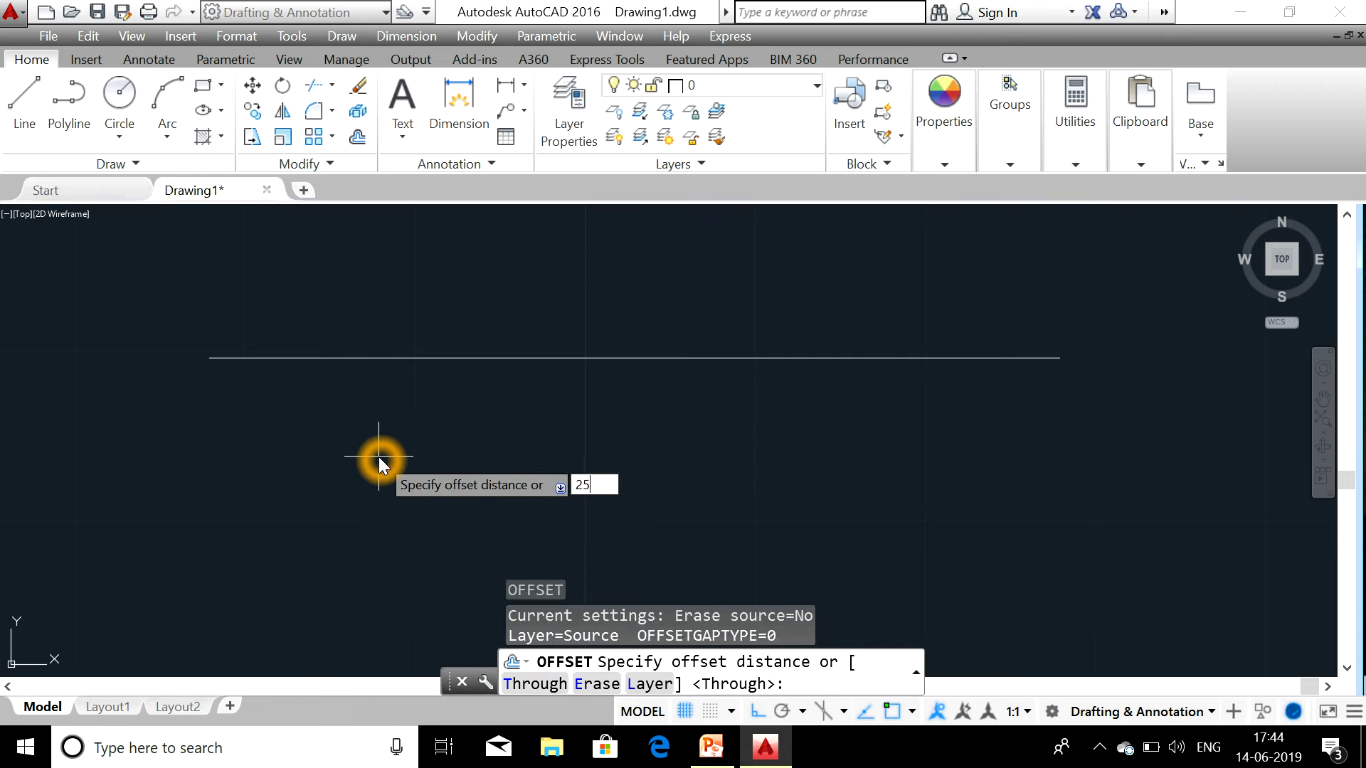
pyautogui.press('Return')
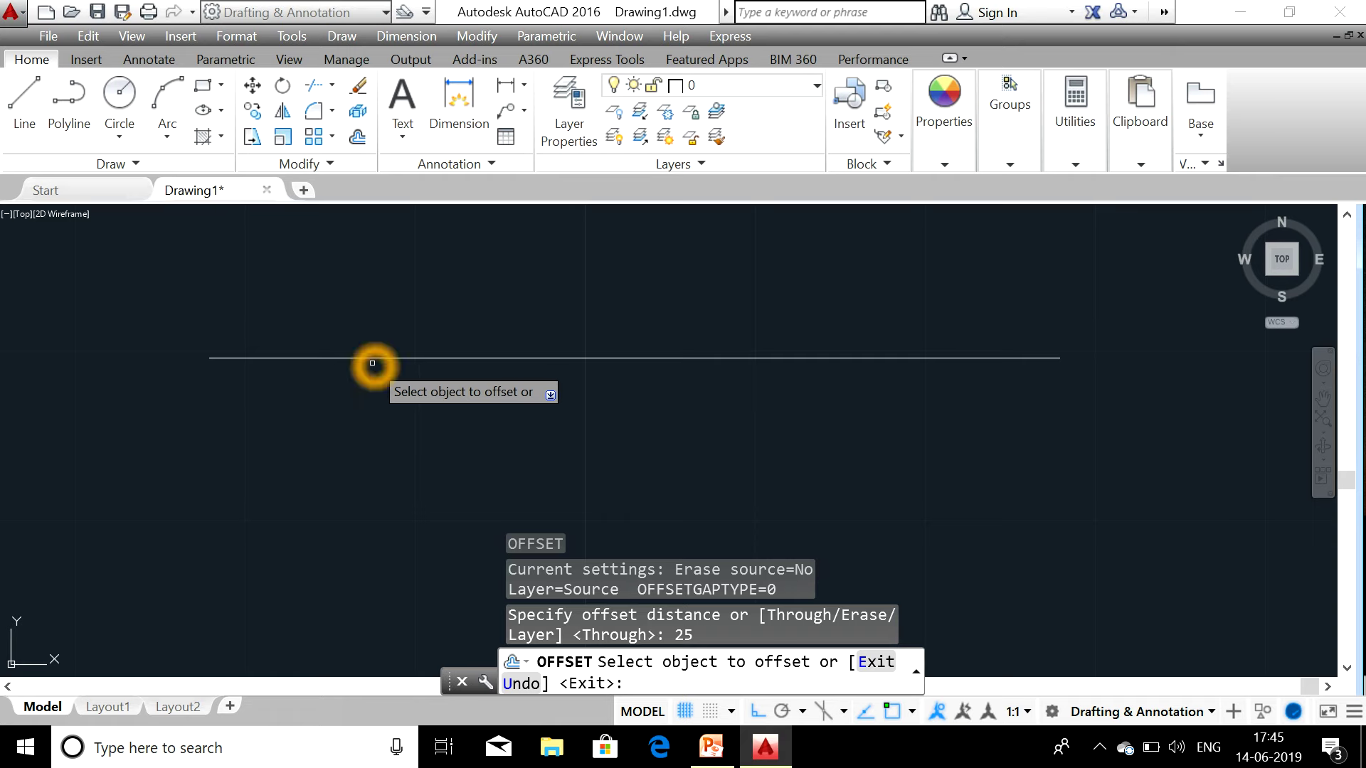
pyautogui.click(379, 360)
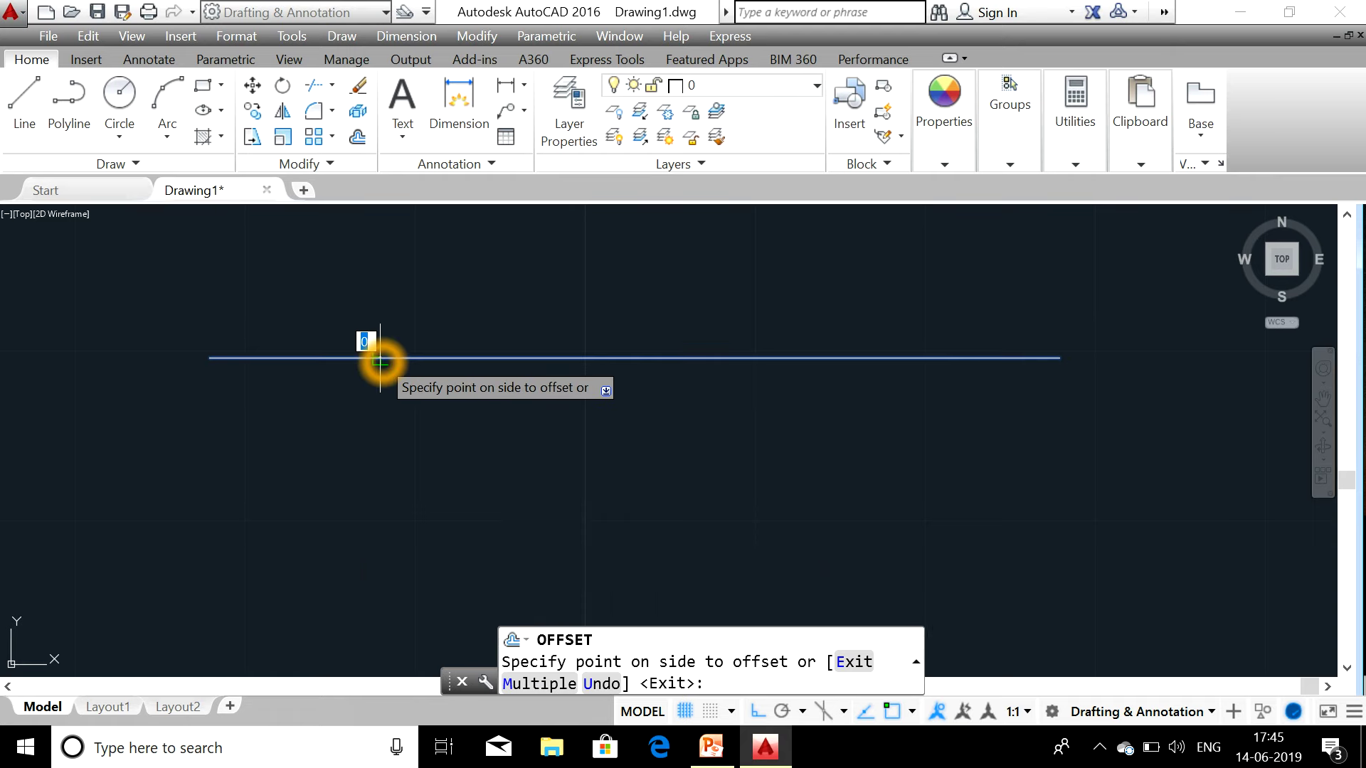
pyautogui.click(385, 314)
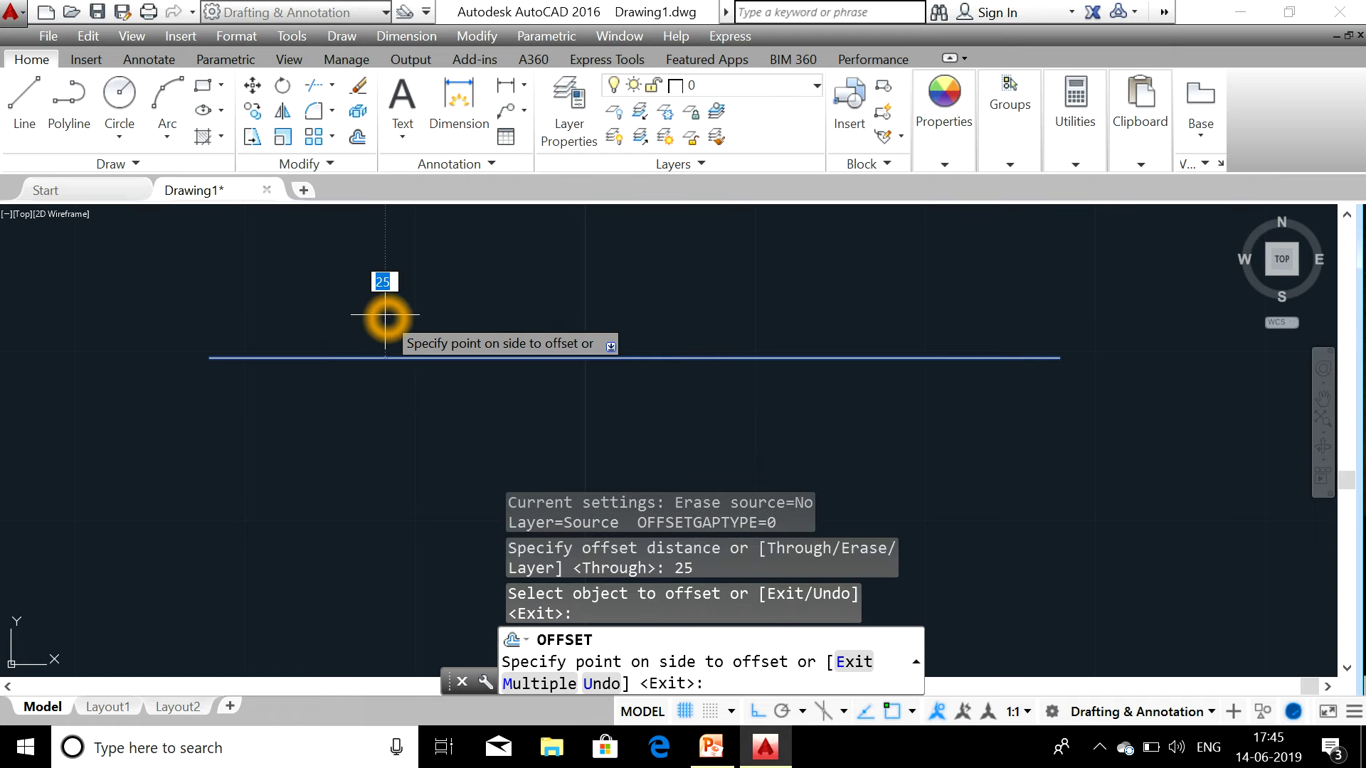
pyautogui.scroll(-4, 385, 314)
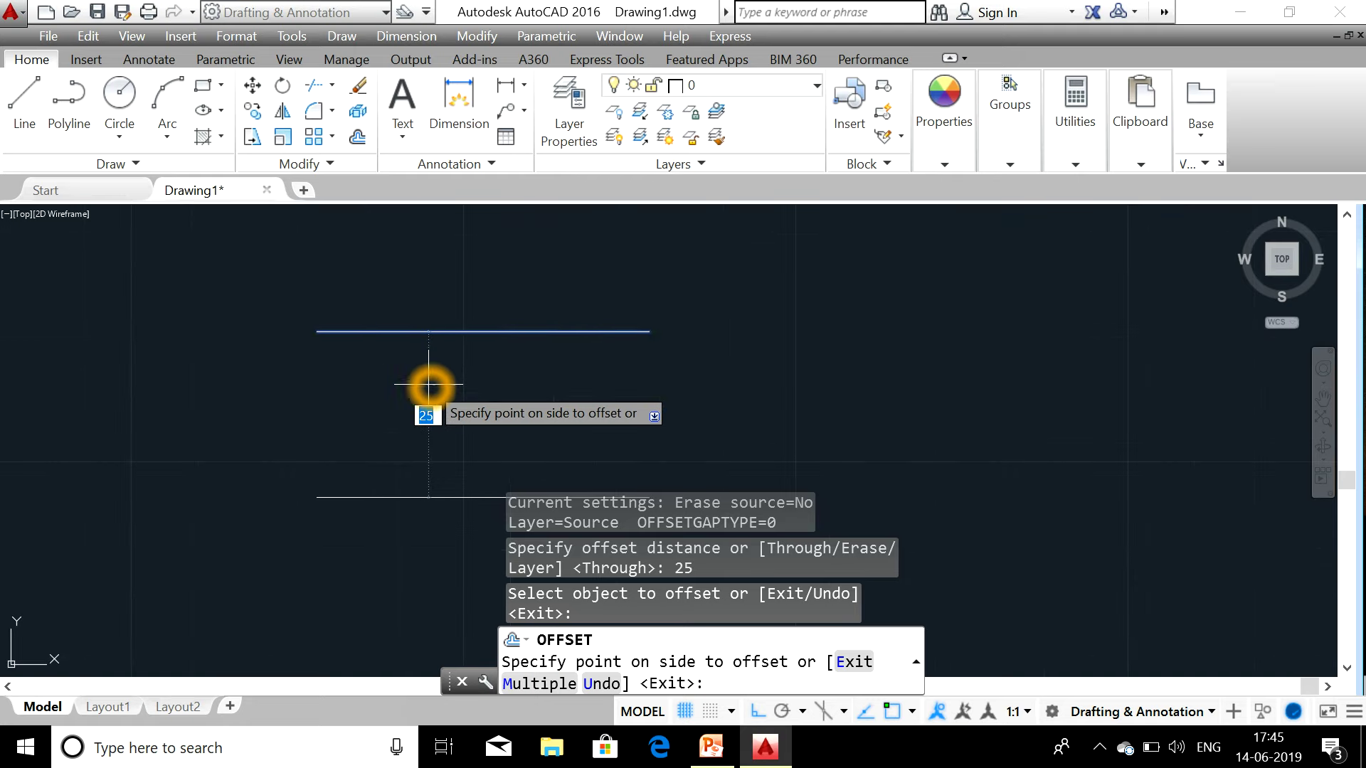
pyautogui.click(546, 693)
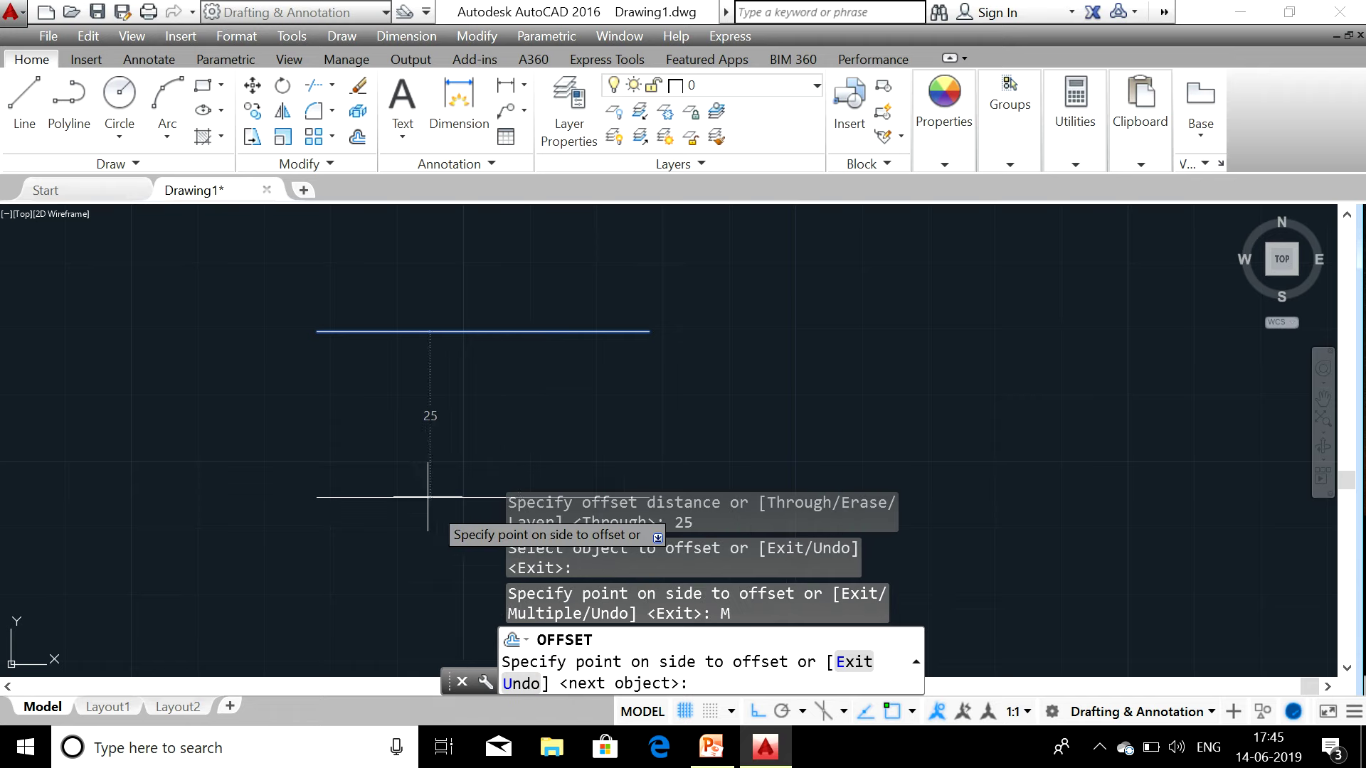
# Add repeated 25-unit copies below the line until six parallel lines stack up
pyautogui.click(404, 451)
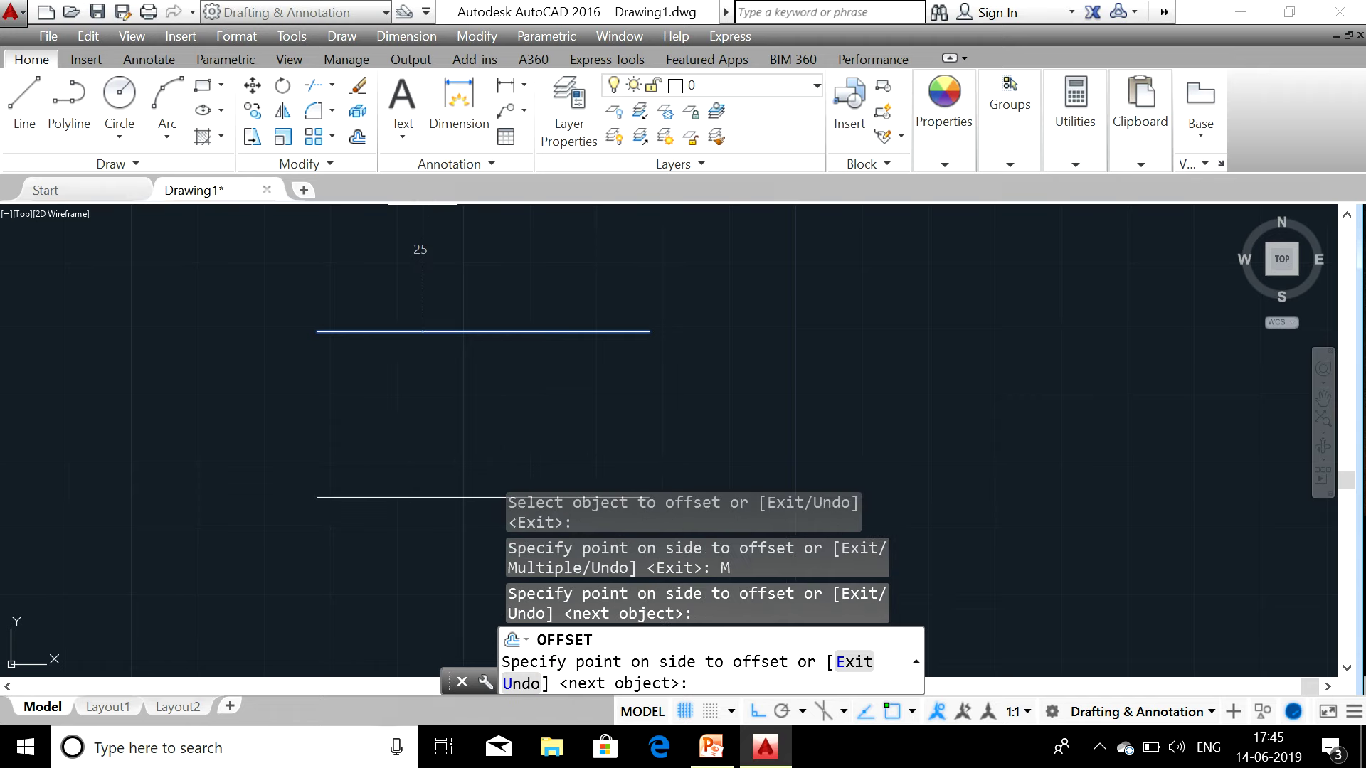
pyautogui.click(463, 342)
pyautogui.moveTo(464, 342)
pyautogui.mouseDown(button='middle')
pyautogui.moveTo(384, 308)
pyautogui.moveTo(329, 323)
pyautogui.mouseUp(button='middle')
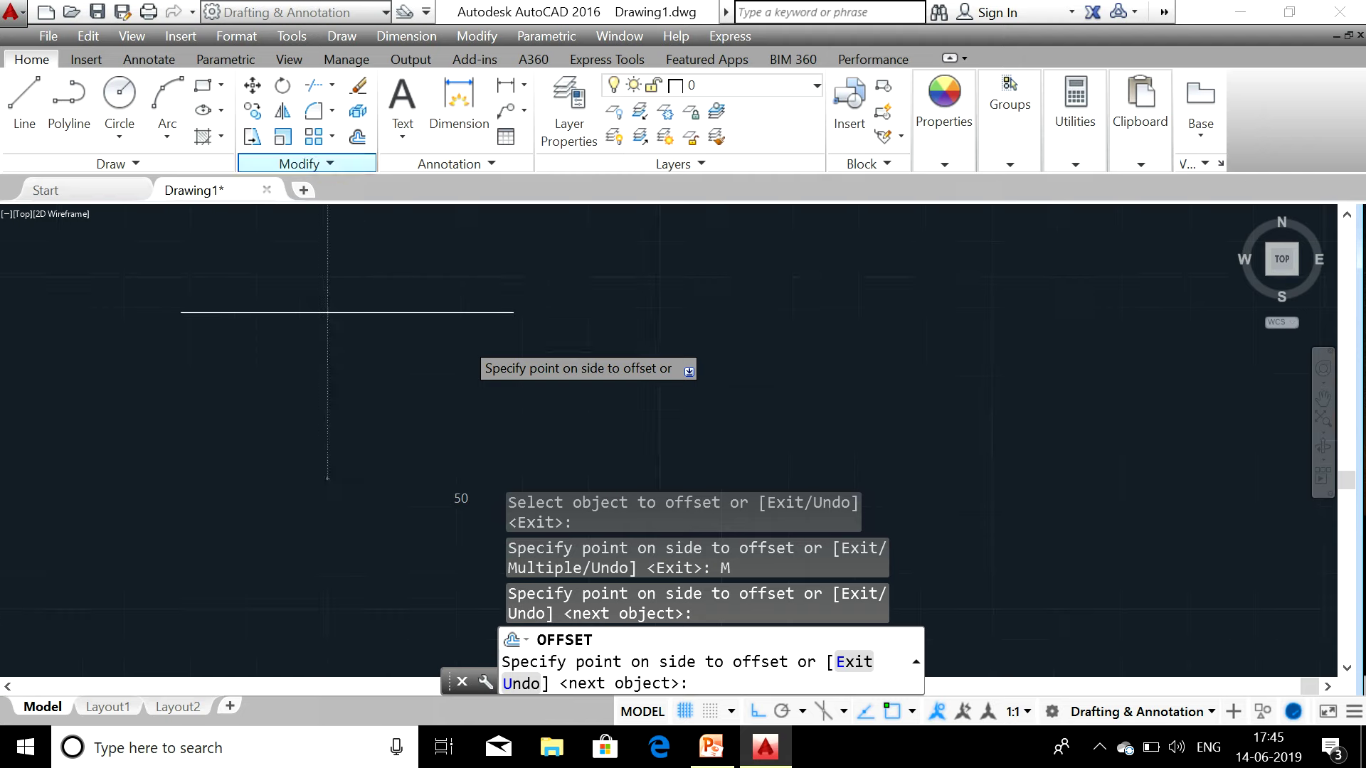
pyautogui.click(340, 419)
pyautogui.click(524, 308)
pyautogui.click(472, 335)
pyautogui.click(298, 354)
pyautogui.click(377, 356)
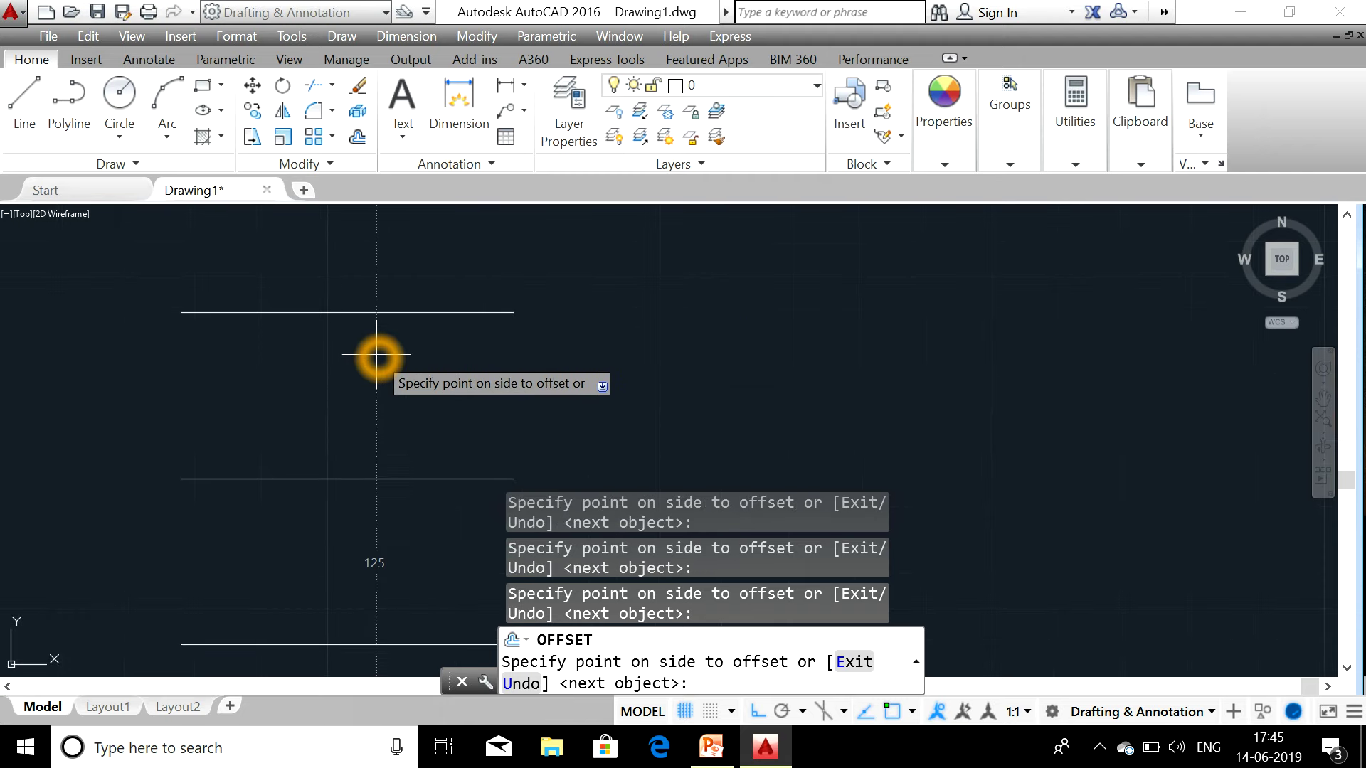
pyautogui.press('Escape')
pyautogui.press('Escape')
pyautogui.press('Escape')
pyautogui.press('Escape')
pyautogui.scroll(-5, 553, 338)
pyautogui.scroll(2, 553, 338)
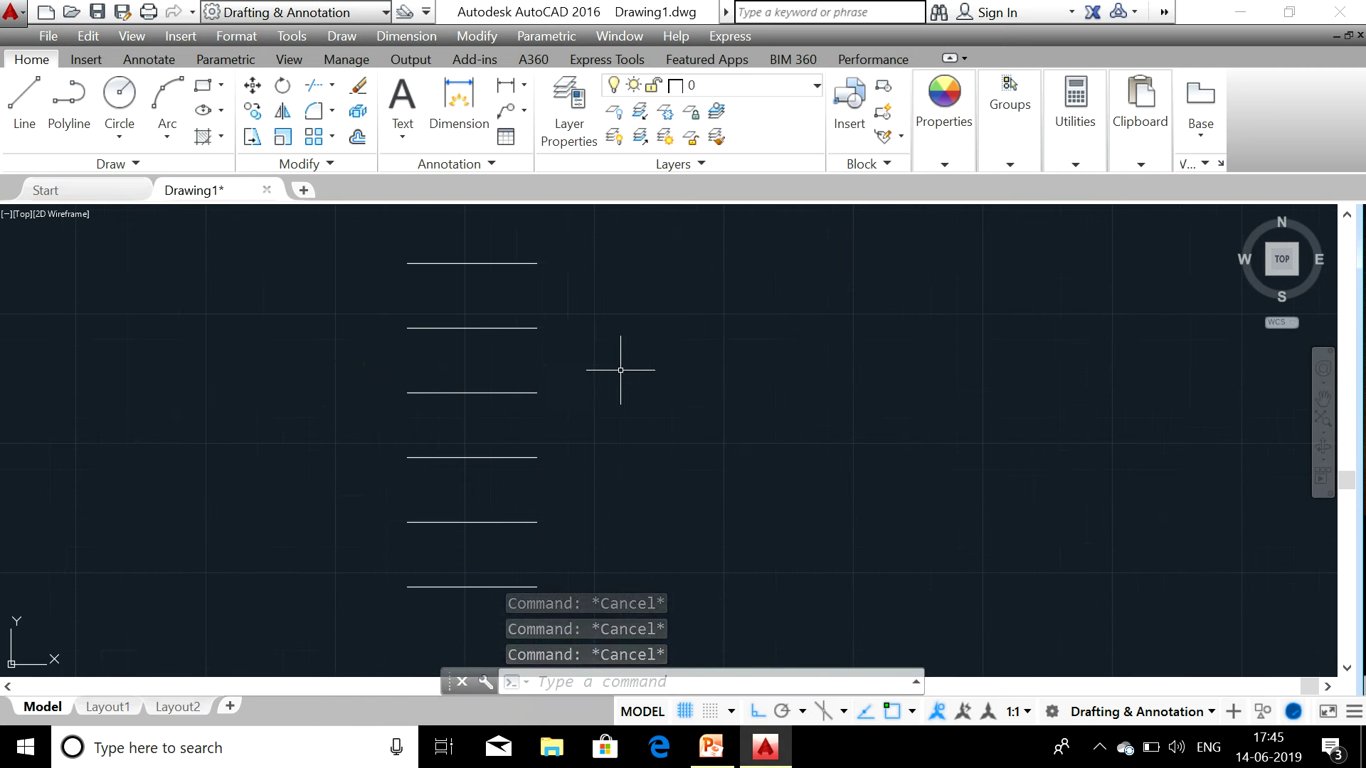
pyautogui.click(682, 392)
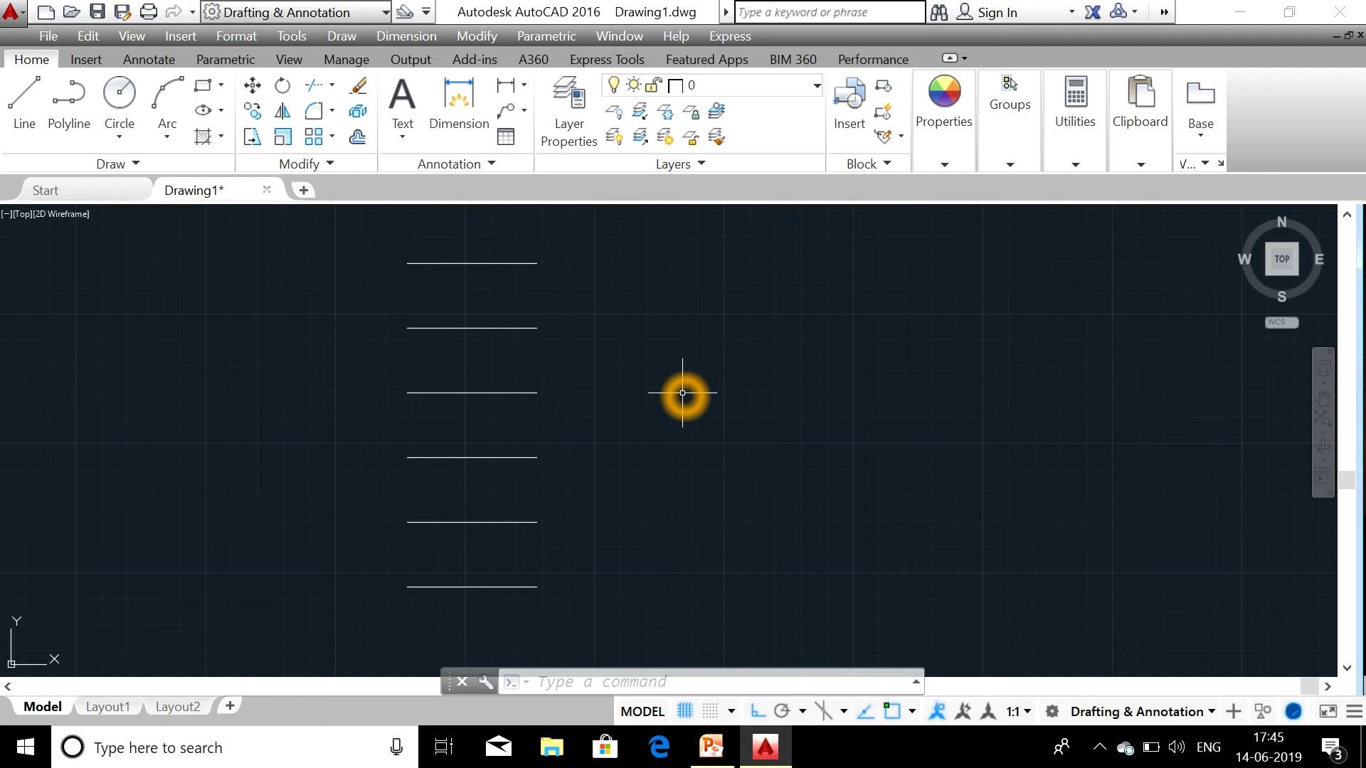
pyautogui.write('o')
pyautogui.press('Return')
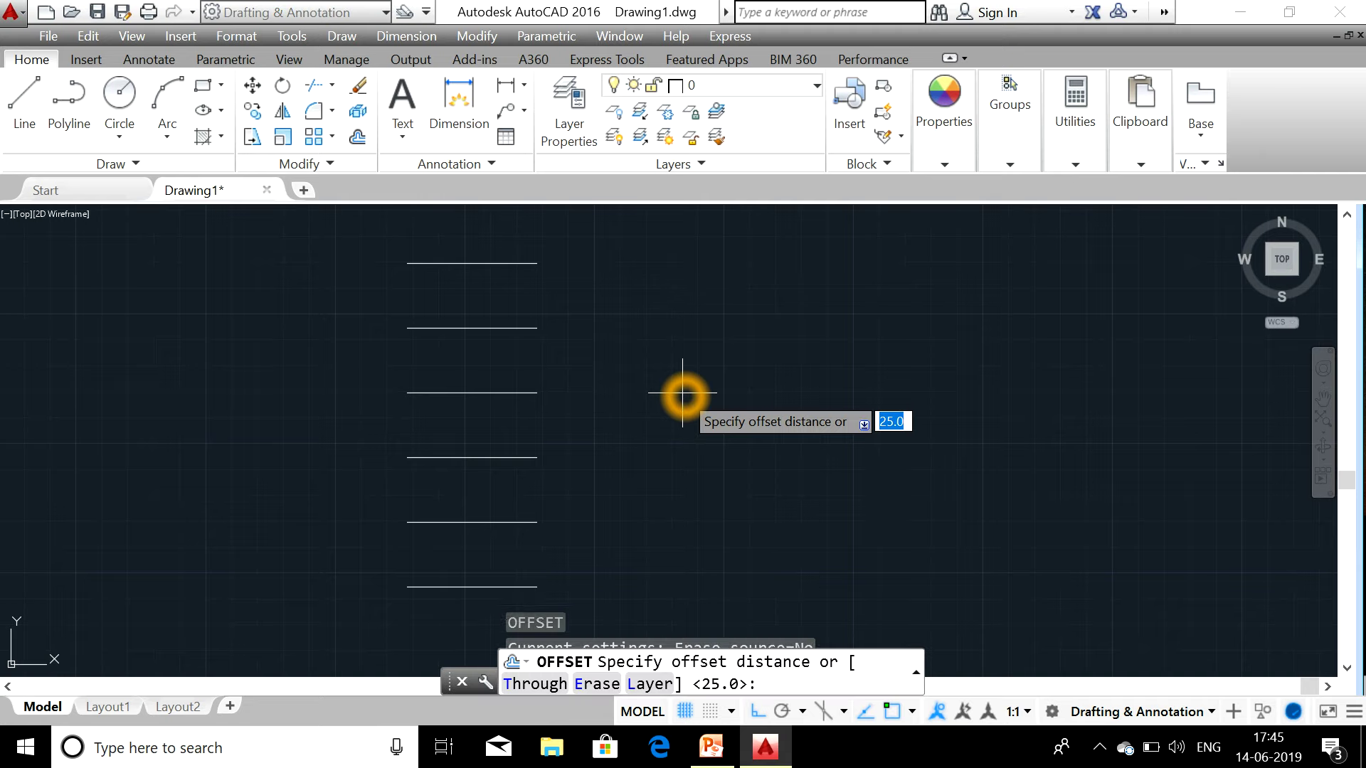
pyautogui.click(649, 684)
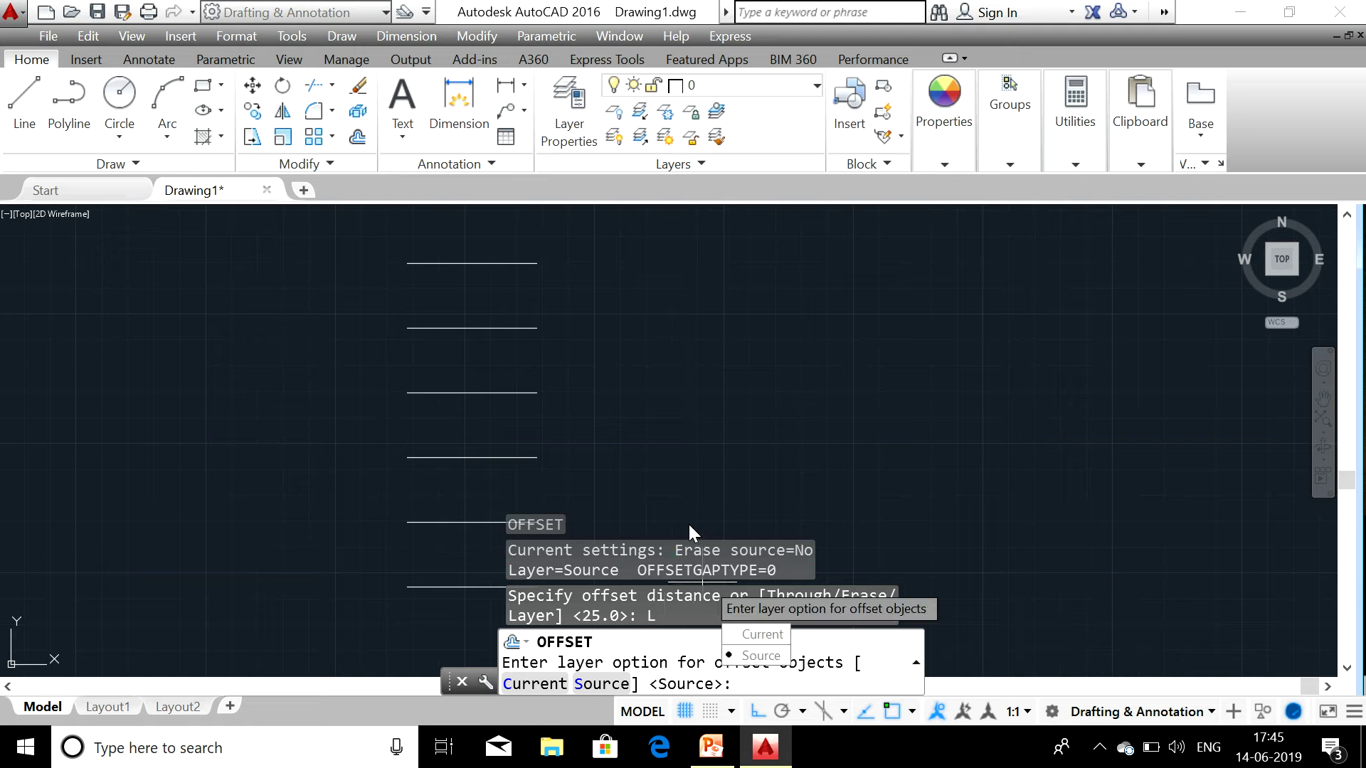
pyautogui.press('Escape')
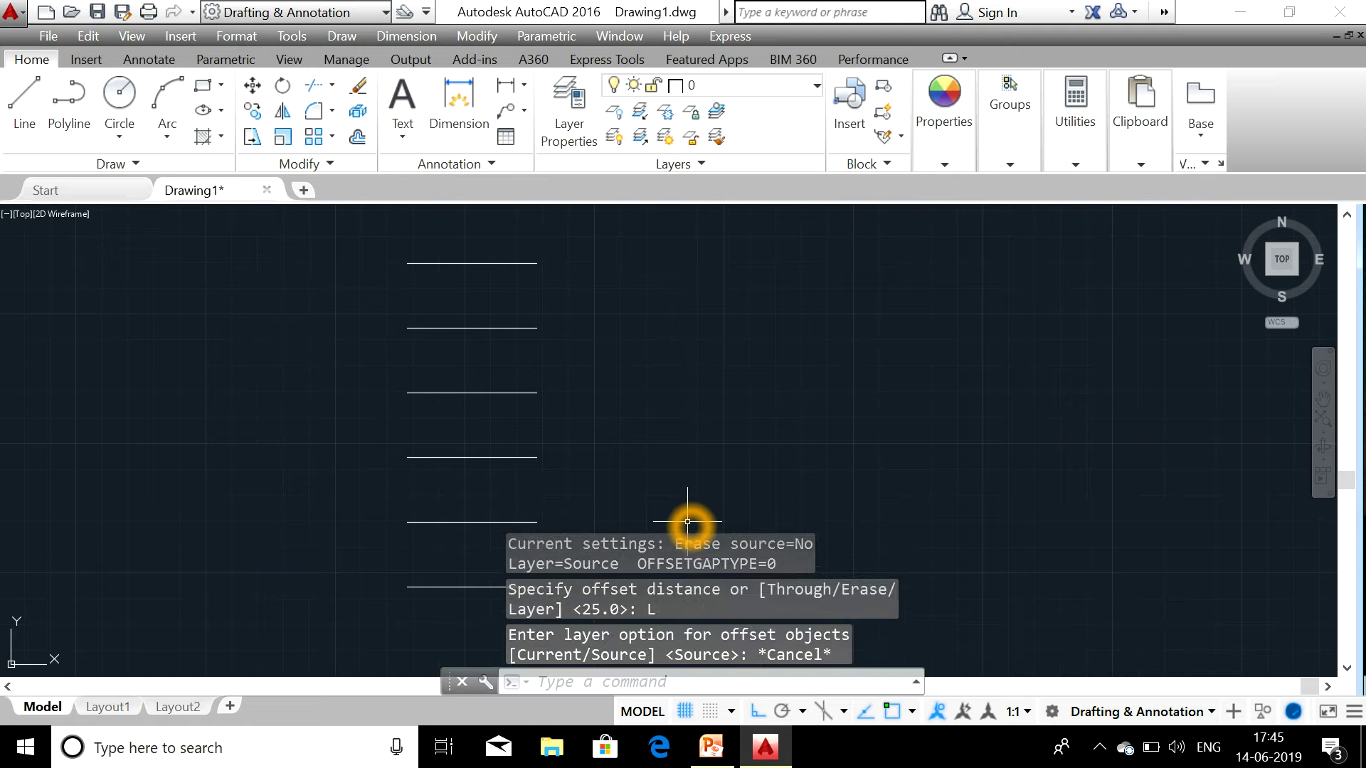
pyautogui.press('Escape')
pyautogui.press('Escape')
pyautogui.press('Escape')
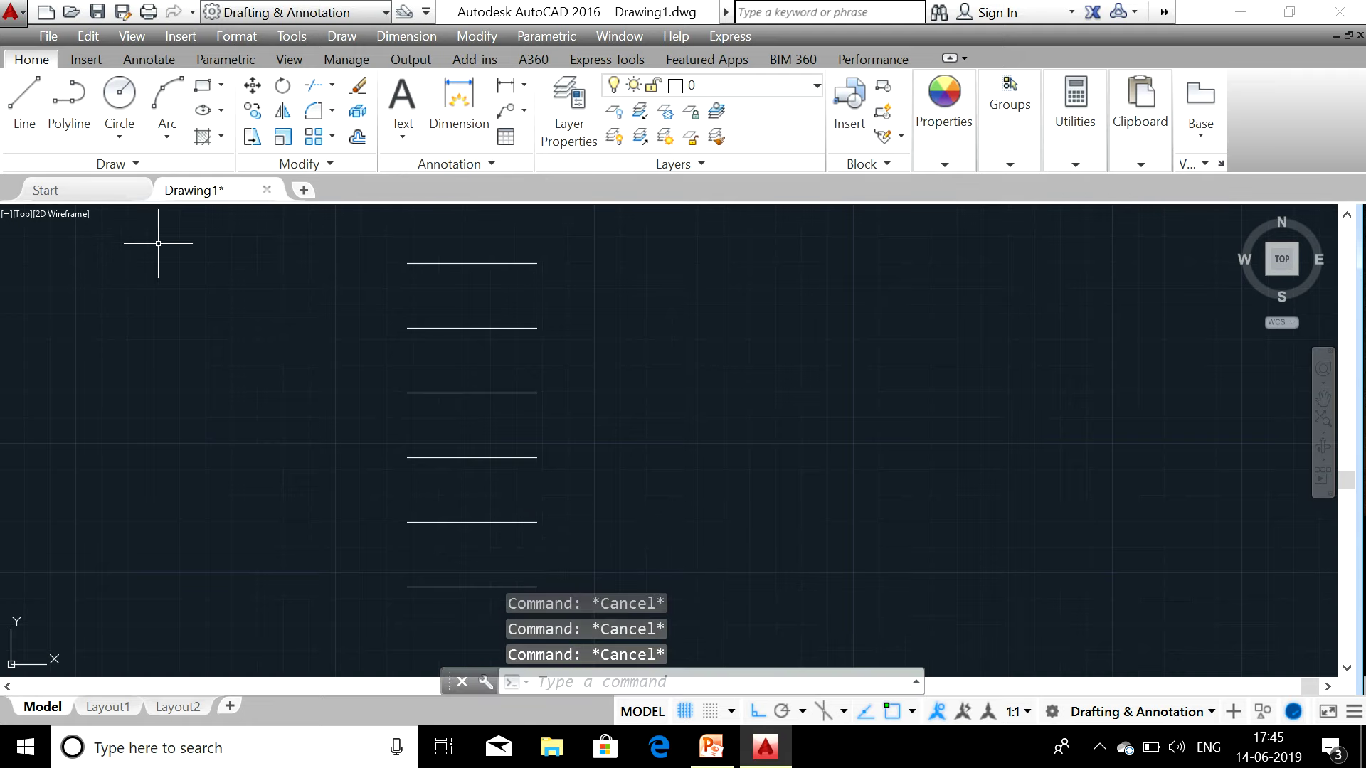
pyautogui.click(516, 316)
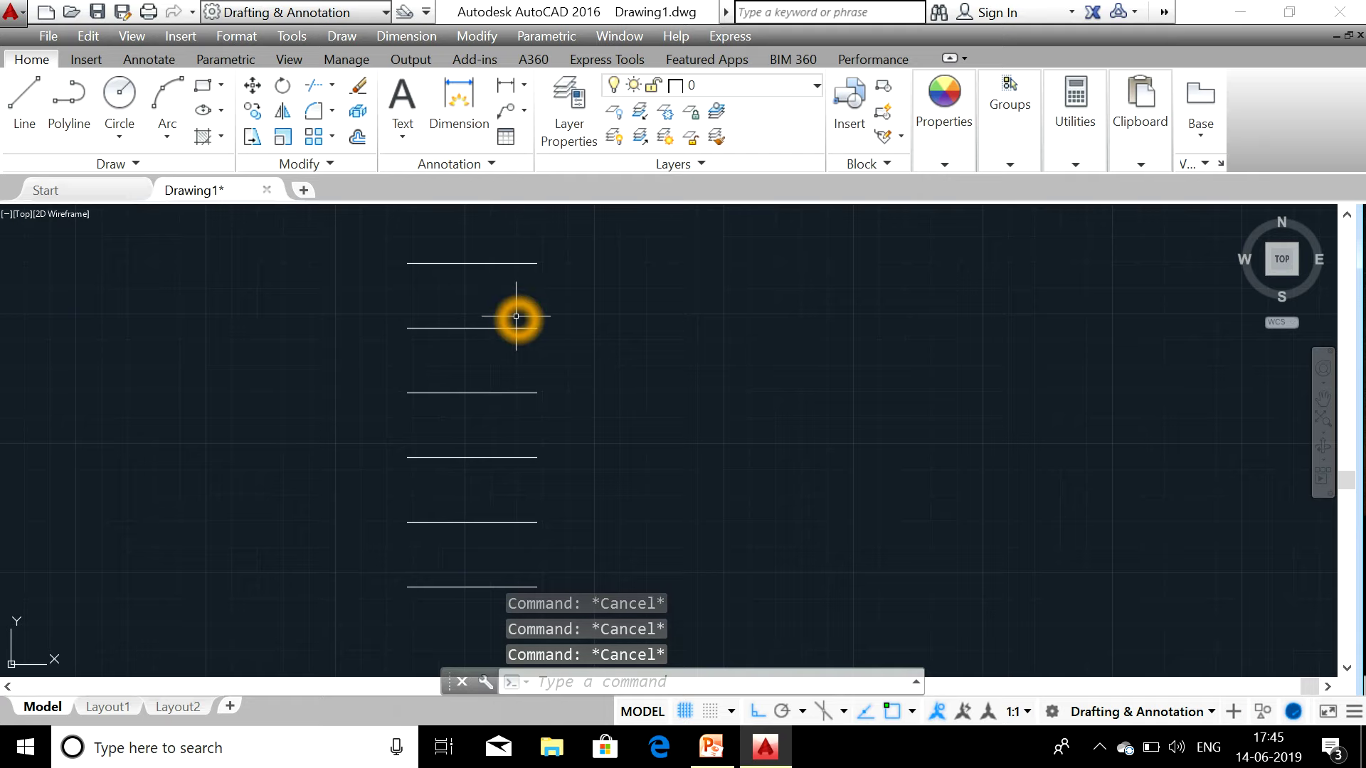